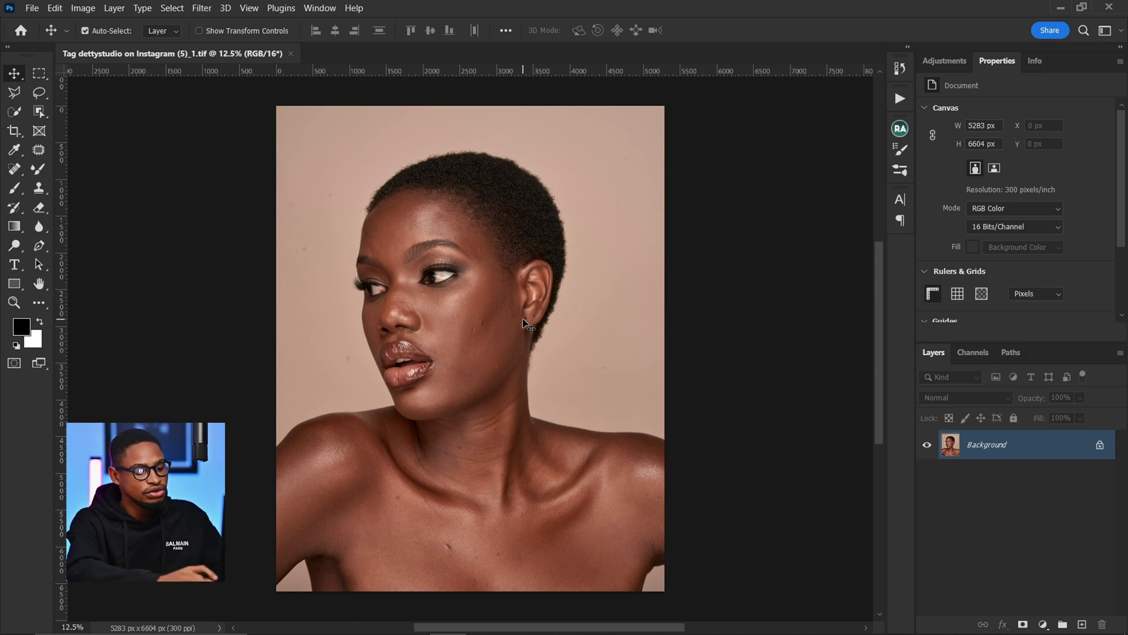
- Duplicate the Background layer of the portrait
key("ctrl+j")
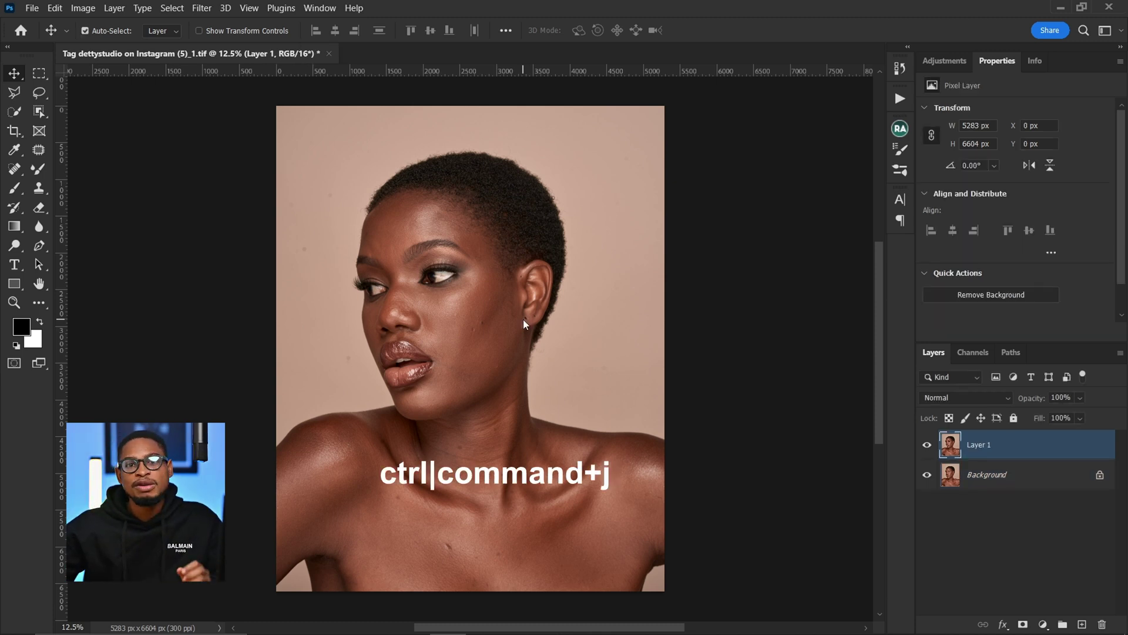
key("z")
left_click_drag(444, 257, 487, 262)
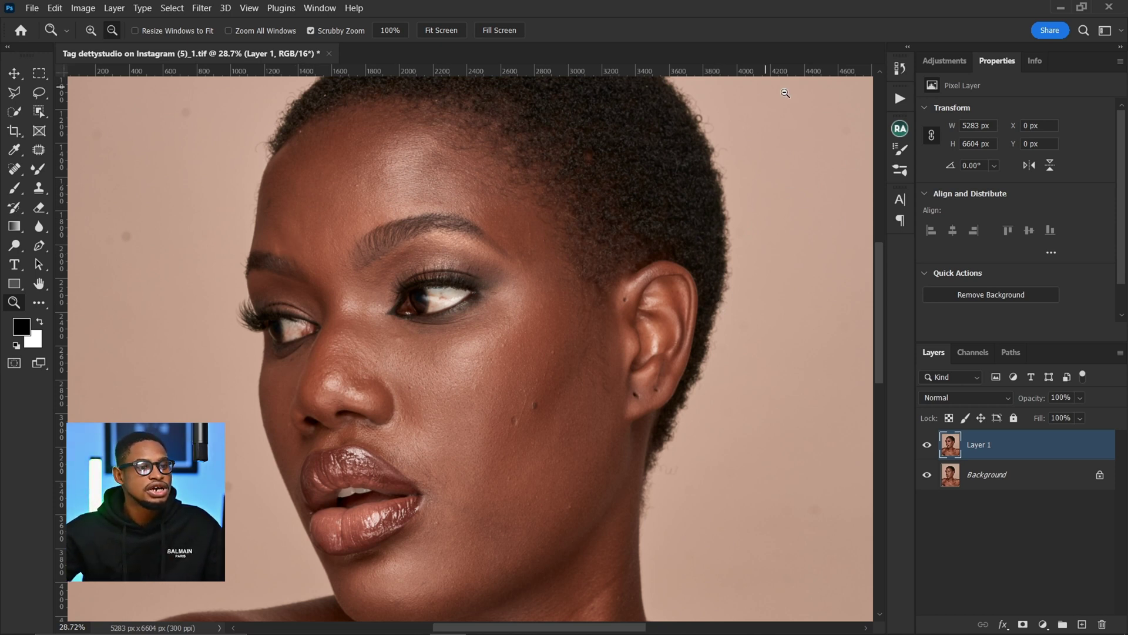
- Run the Teelens FS 16bit frequency separation action with a Gaussian Blur radius of 20 pixels for the low layer
left_click(900, 100)
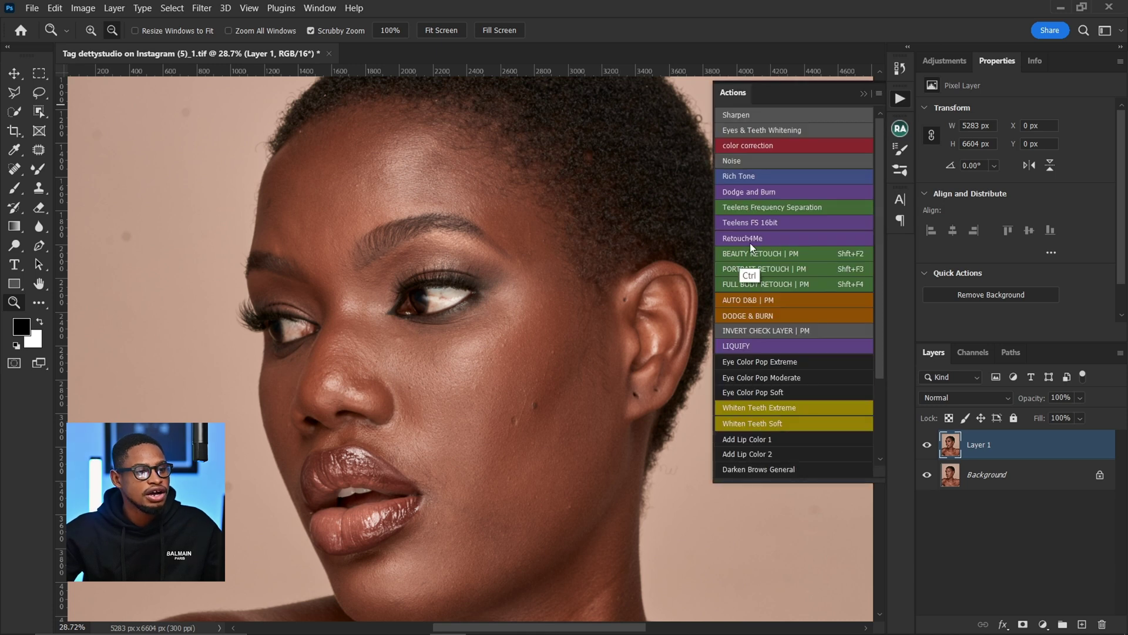
key("ctrl")
key("ctrl")
key("ctrl")
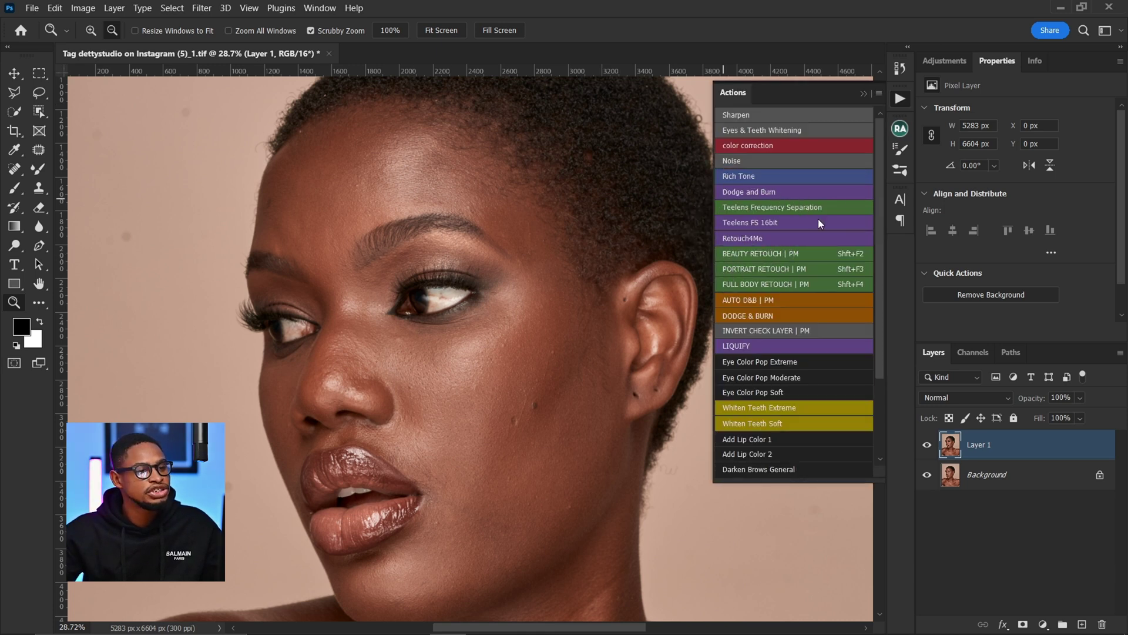
left_click(760, 222)
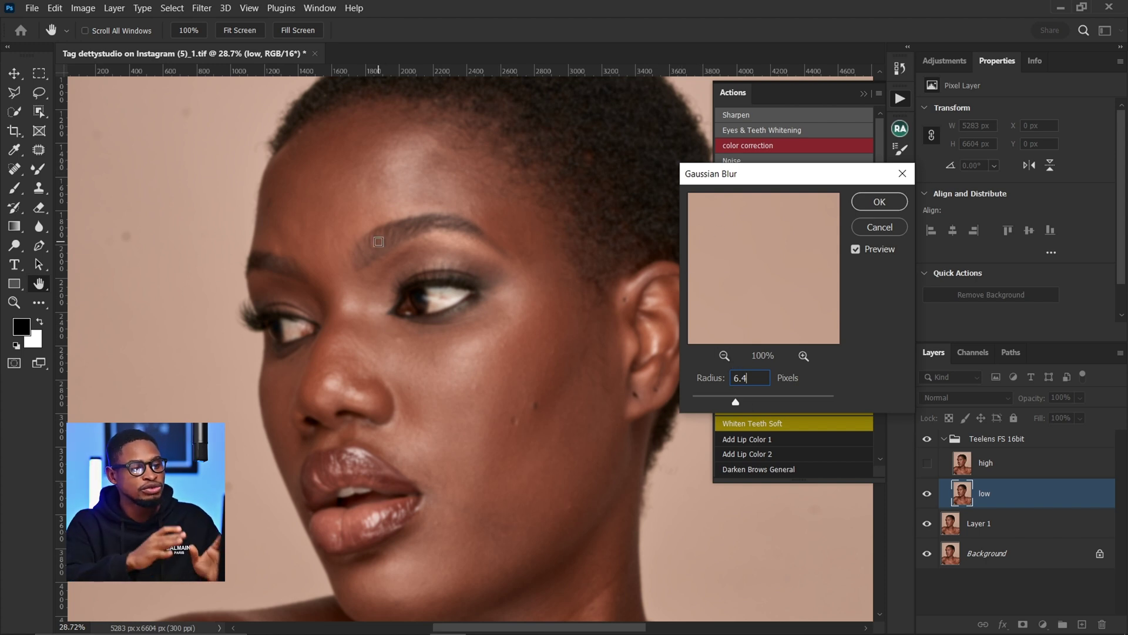
left_click_drag(749, 379, 695, 392)
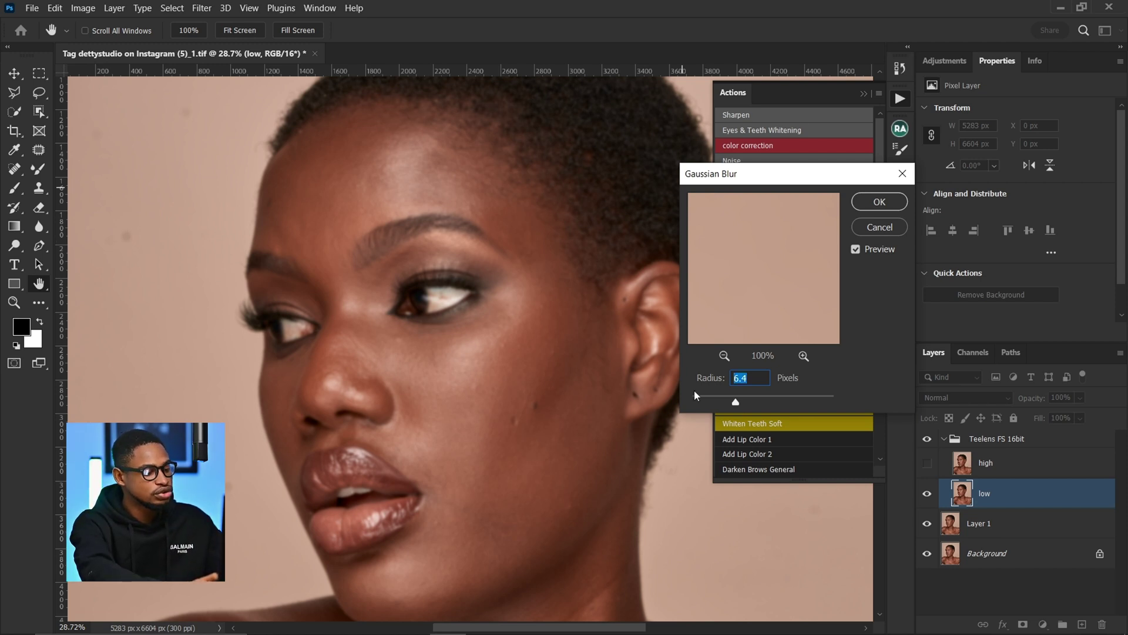
type("20")
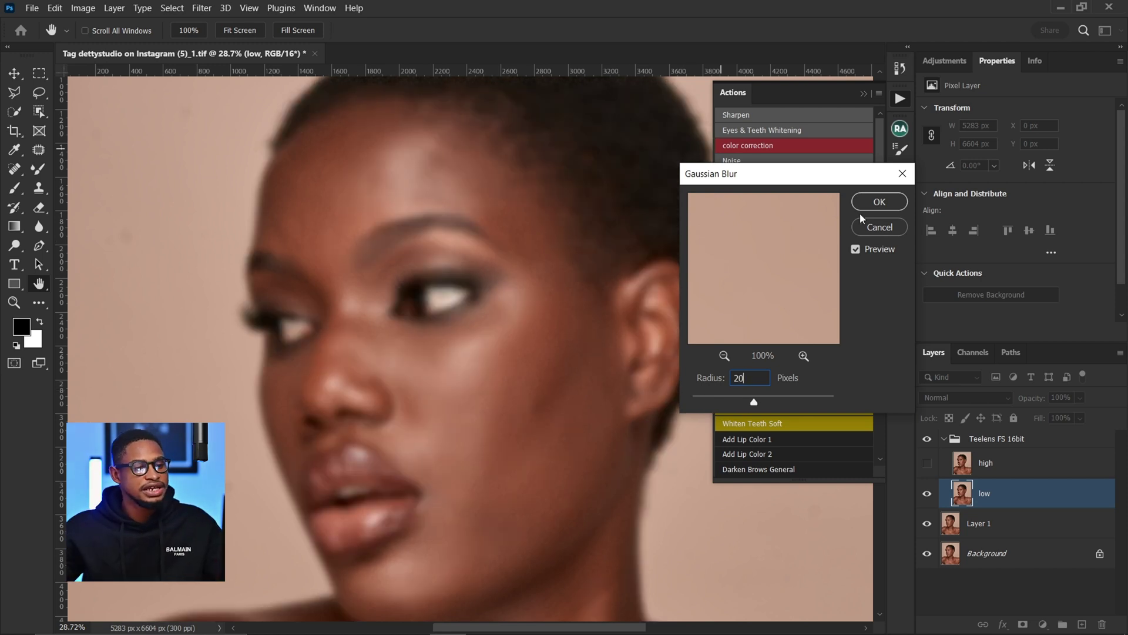
left_click(880, 202)
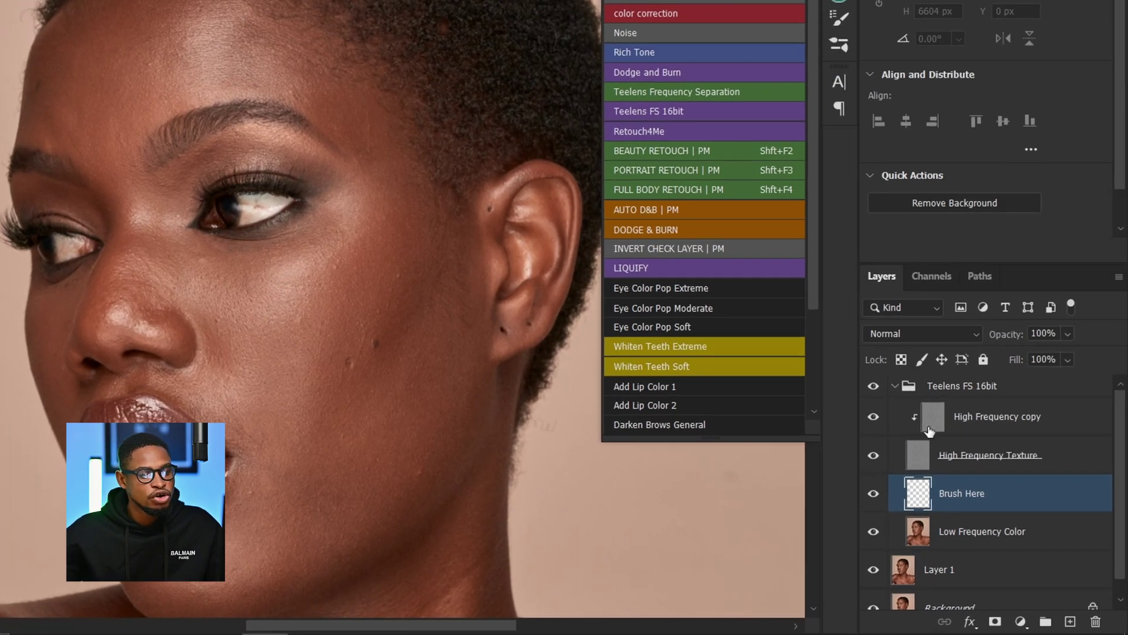
- Select the High Frequency copy layer and set up the Clone Stamp with a soft round brush at 0% hardness
left_click(930, 430)
left_click(936, 430, "ctrl")
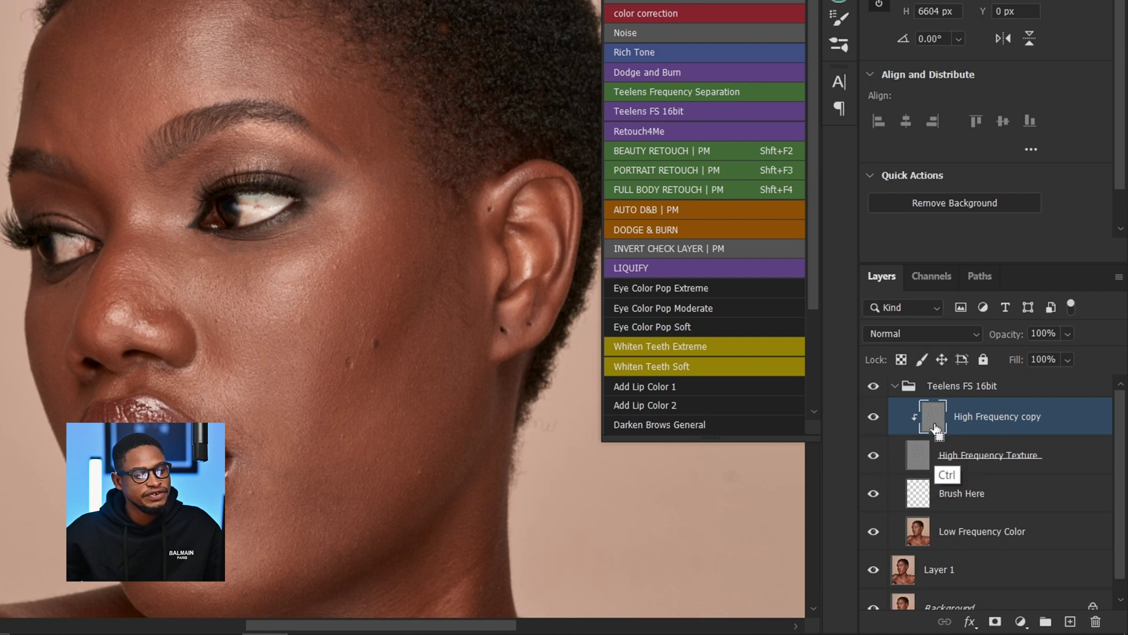
left_click(936, 430, "ctrl")
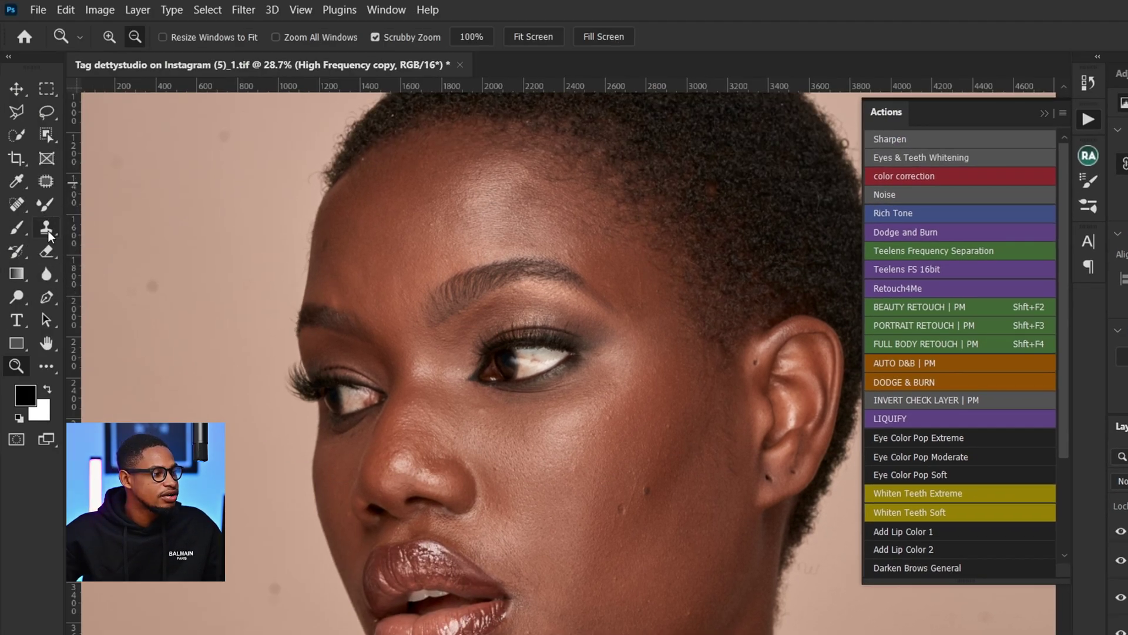
left_click(47, 229)
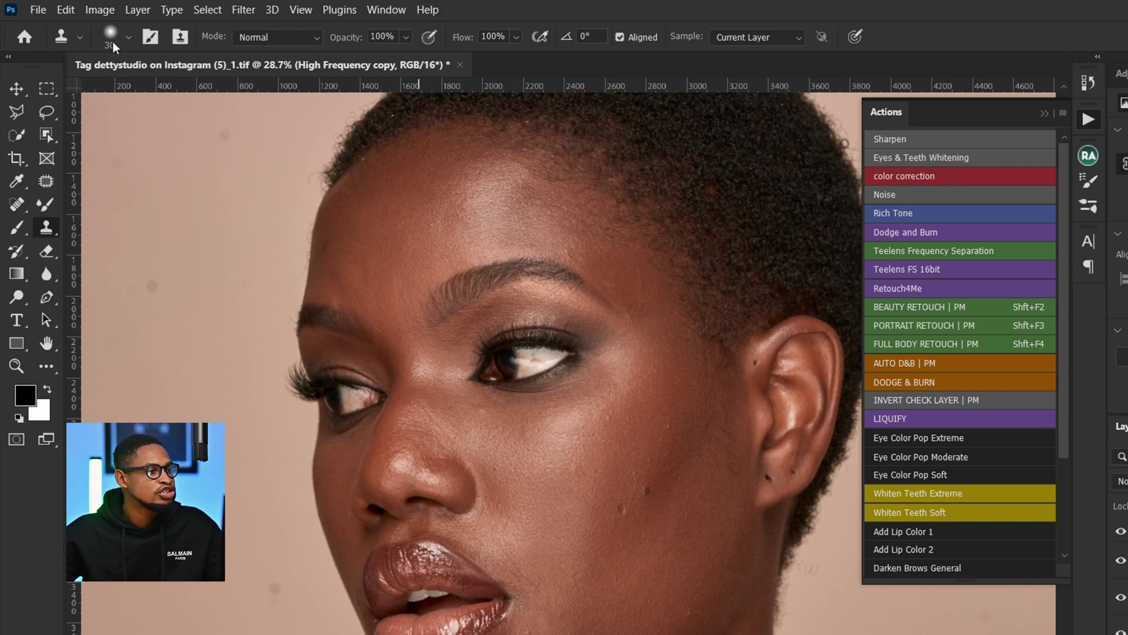
left_click(129, 37)
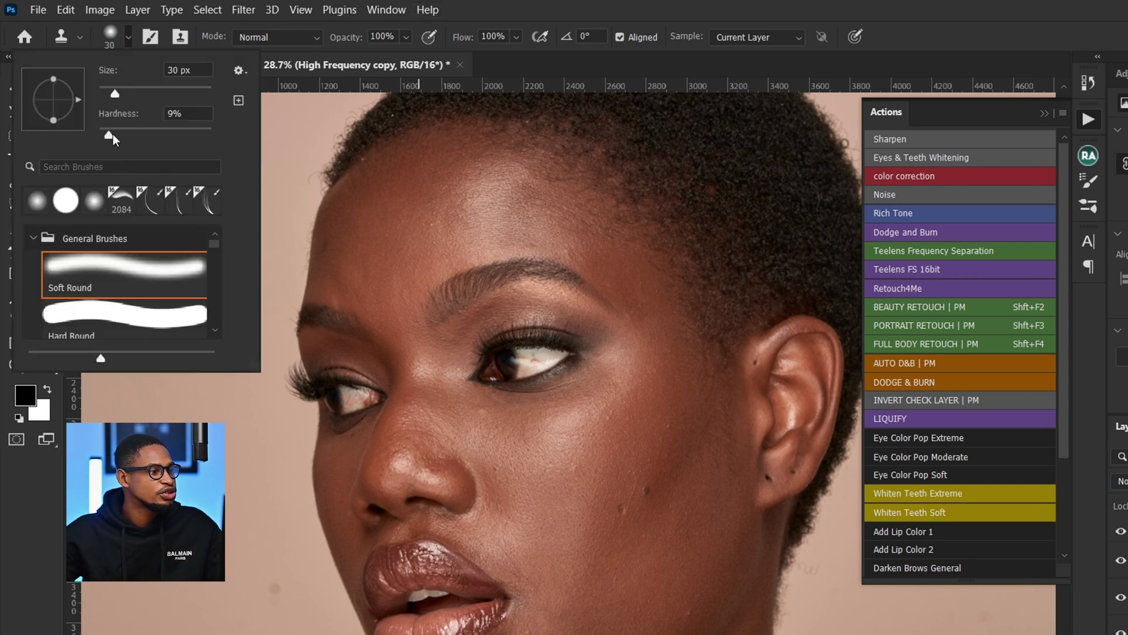
left_click_drag(109, 132, 99, 135)
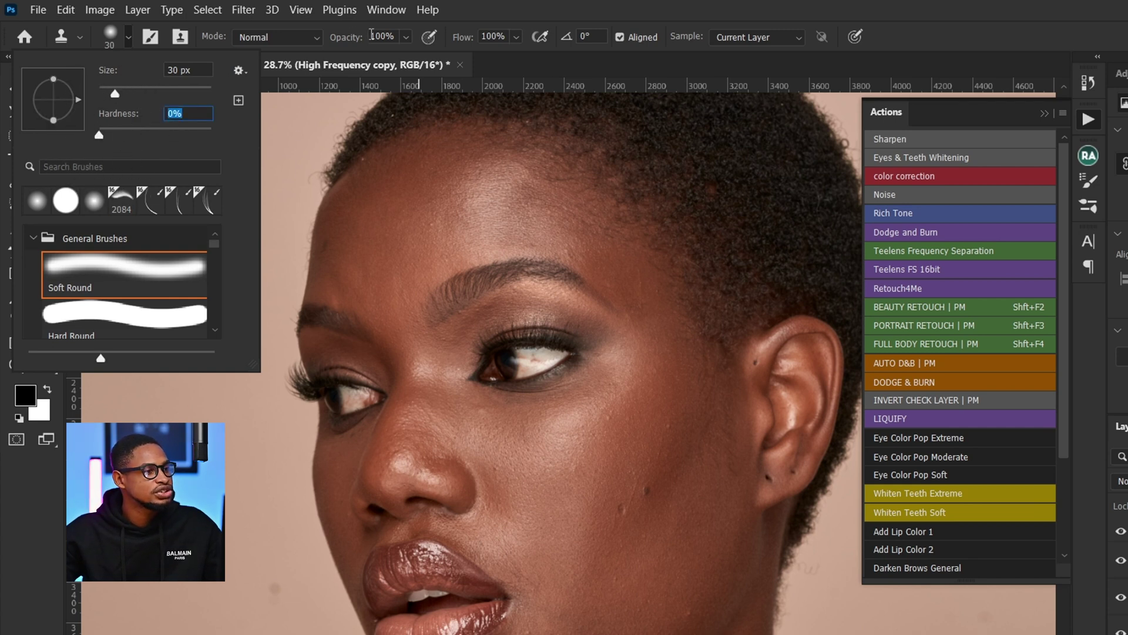
left_click(504, 37)
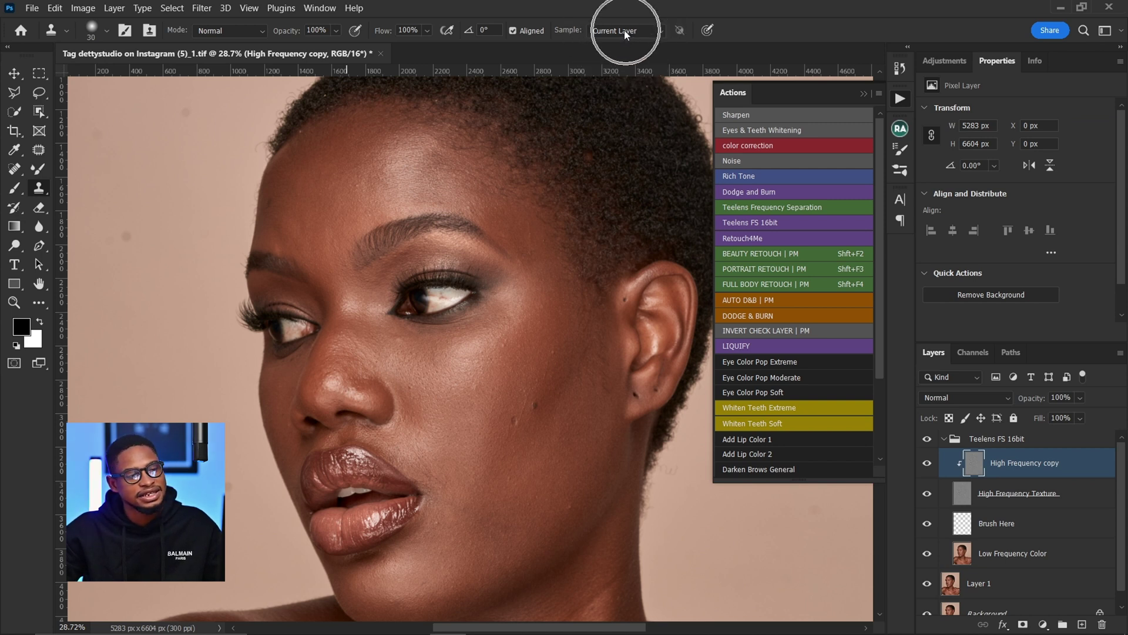
- Try cloning over the two cheek moles with the Clone Stamp sampling from Current & Below
left_click(627, 32)
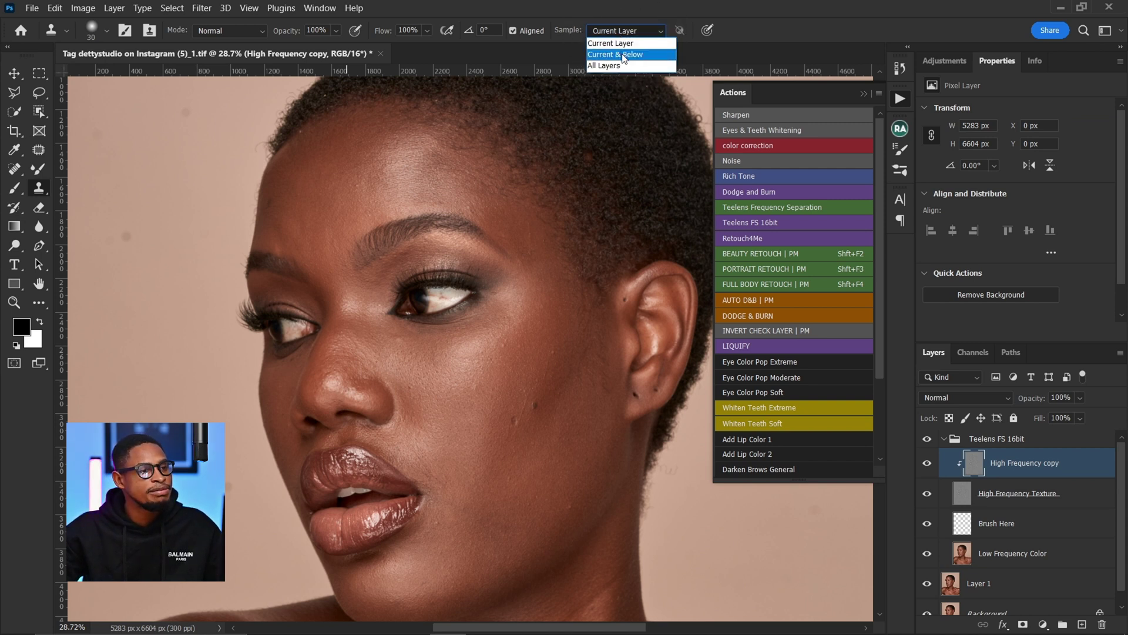
left_click(622, 56)
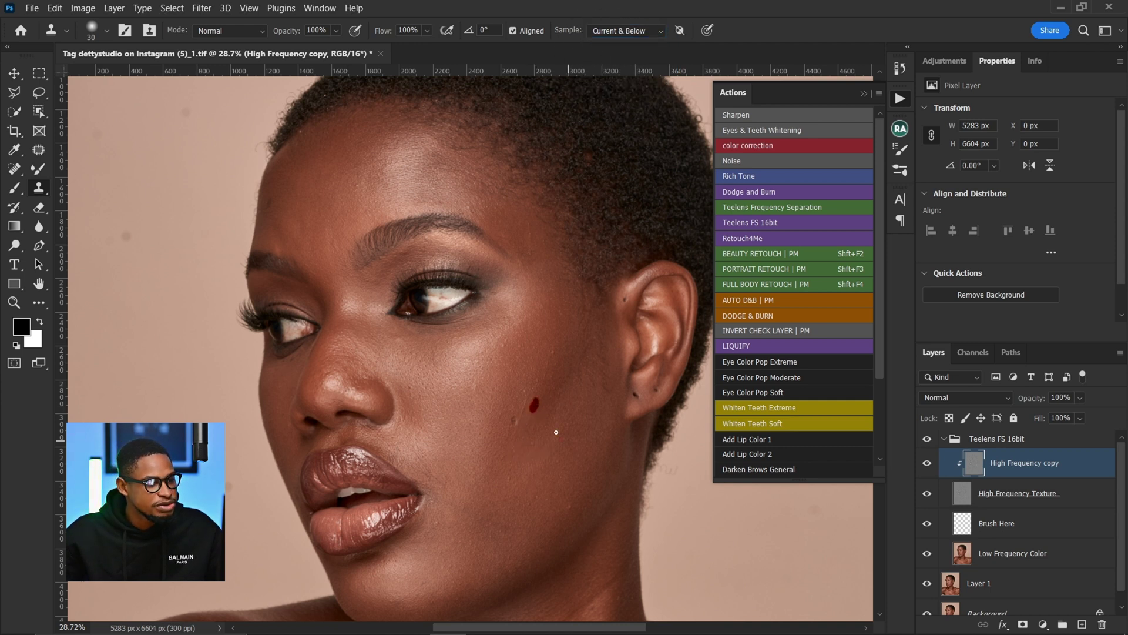
key("z")
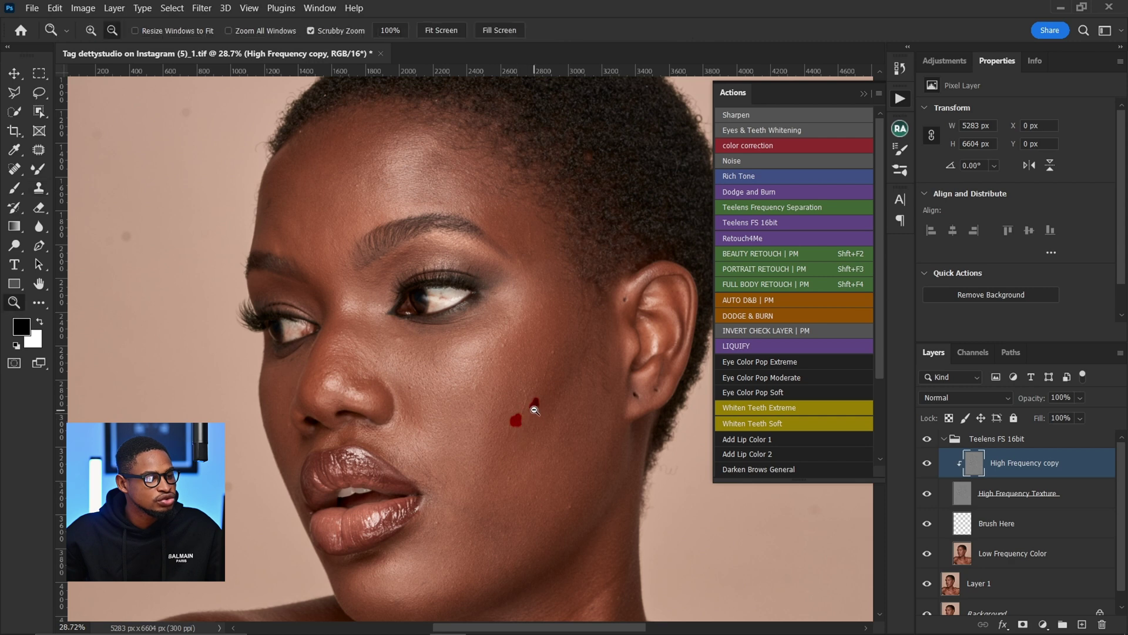
left_click_drag(527, 407, 551, 400)
key("s")
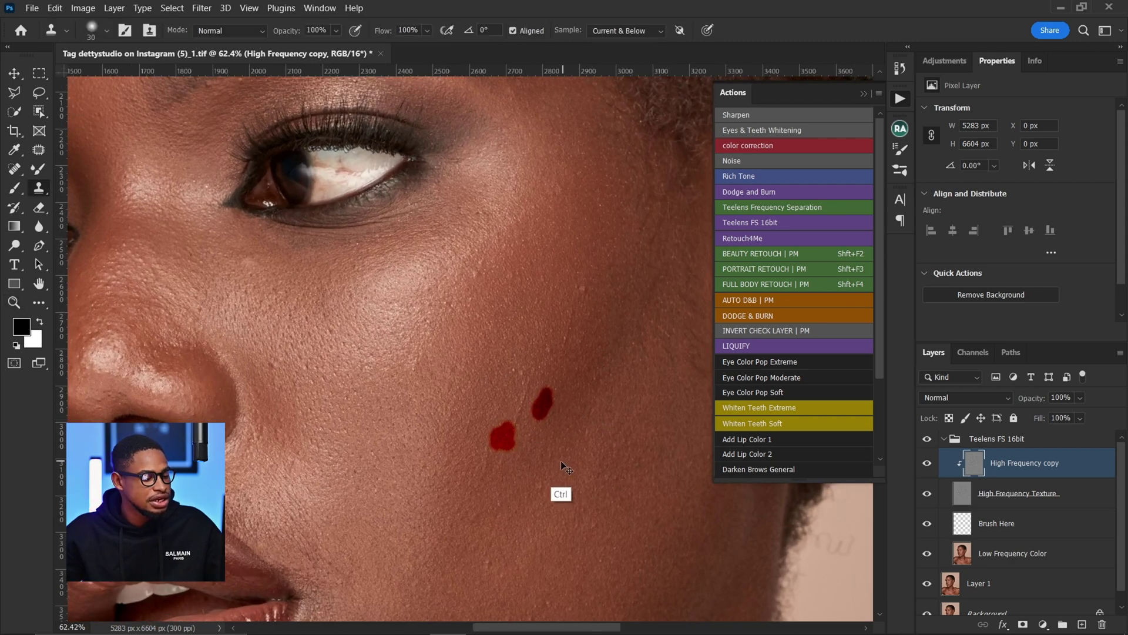
- Set the Clone Stamp sampling back to Current Layer and undo the red clone strokes on the cheek
left_click(641, 34)
left_click(646, 44)
key("z")
mouse_move(559, 353)
left_mouse_down()
mouse_move(491, 371)
mouse_move(565, 343)
left_mouse_up()
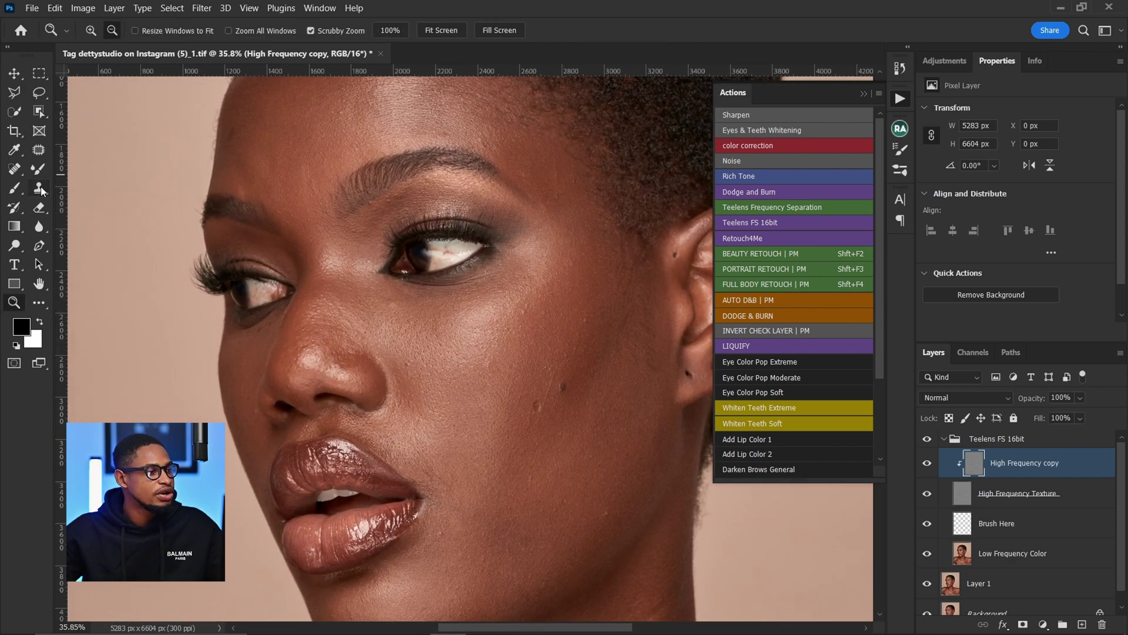
- Clone clean skin texture over the darker mole on the cheek using a brush size of 40
left_click(39, 189)
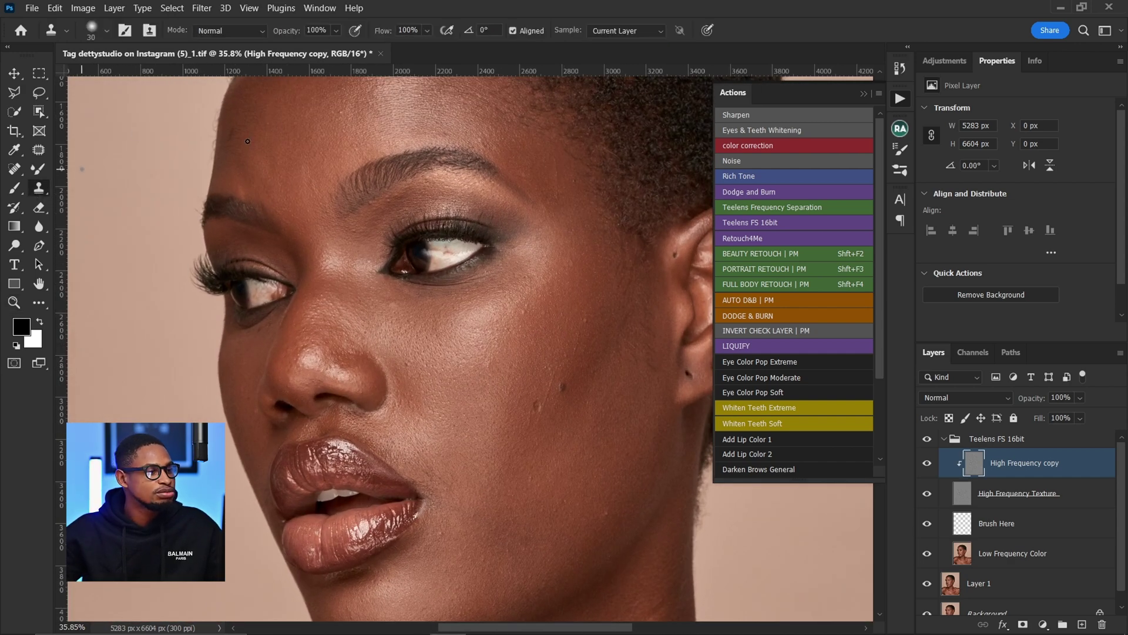
left_click(565, 396, "alt")
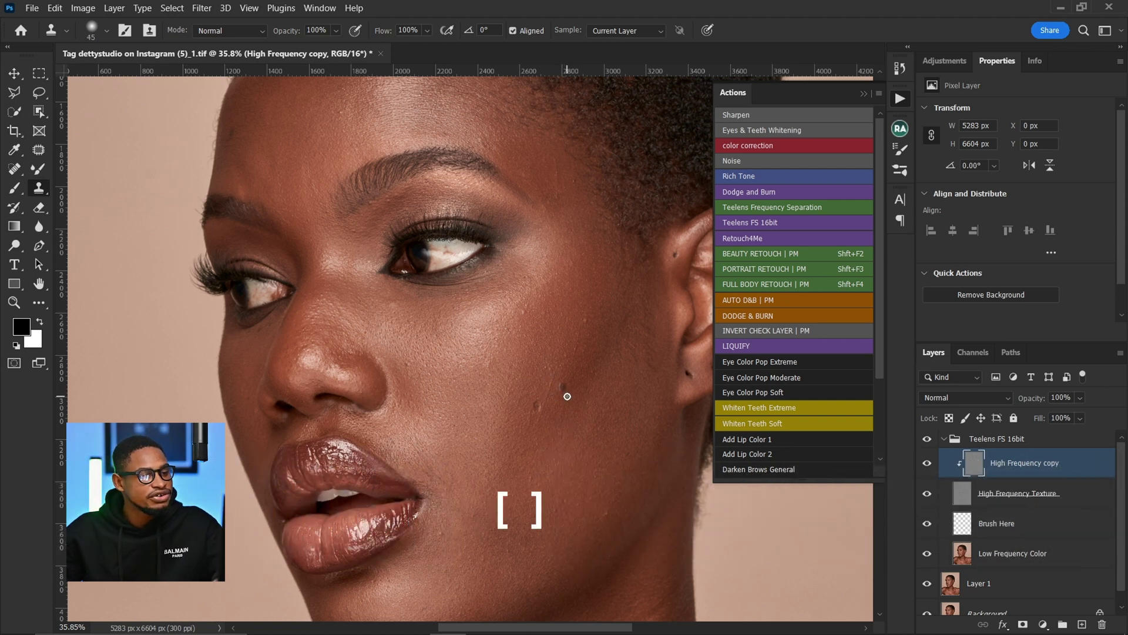
key("bracketright")
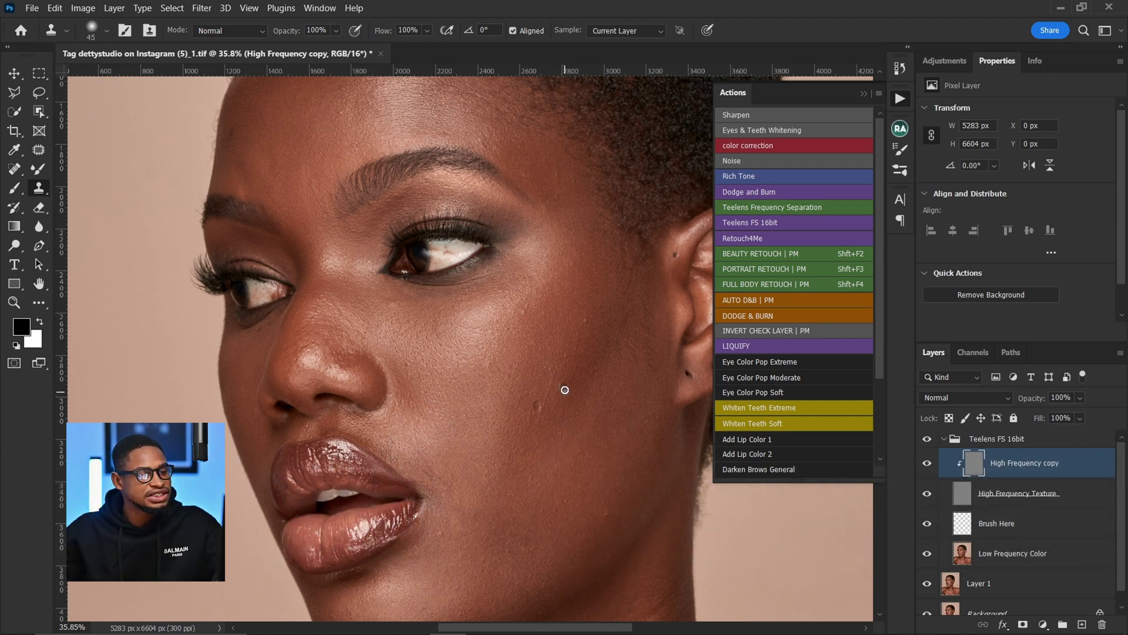
left_click_drag(565, 389, 534, 383)
key("s")
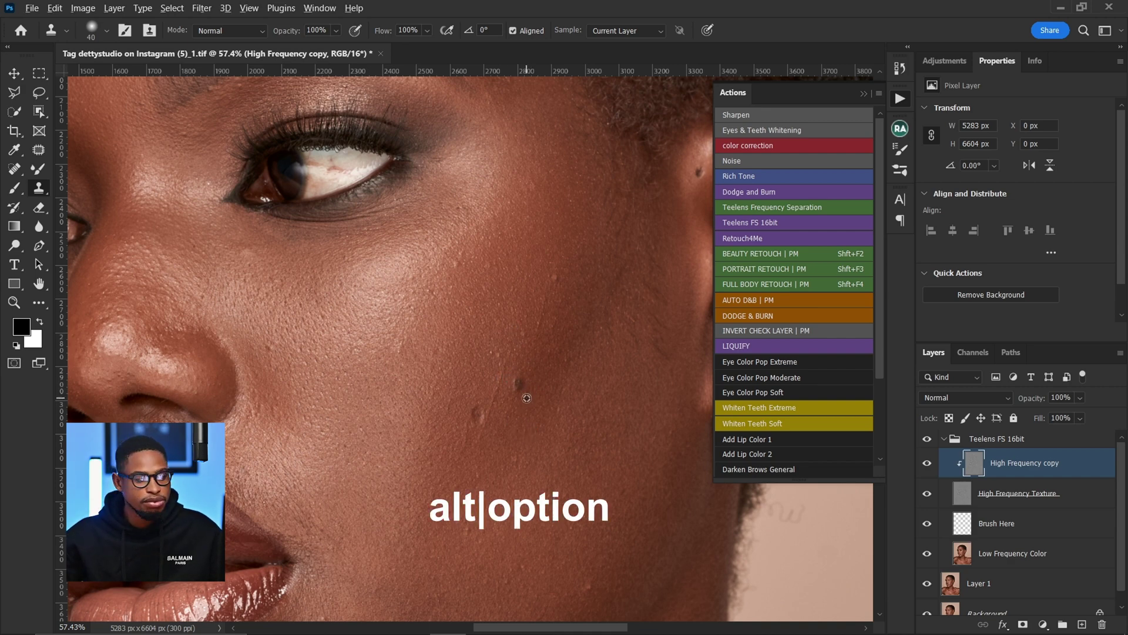
left_click(526, 398, "alt")
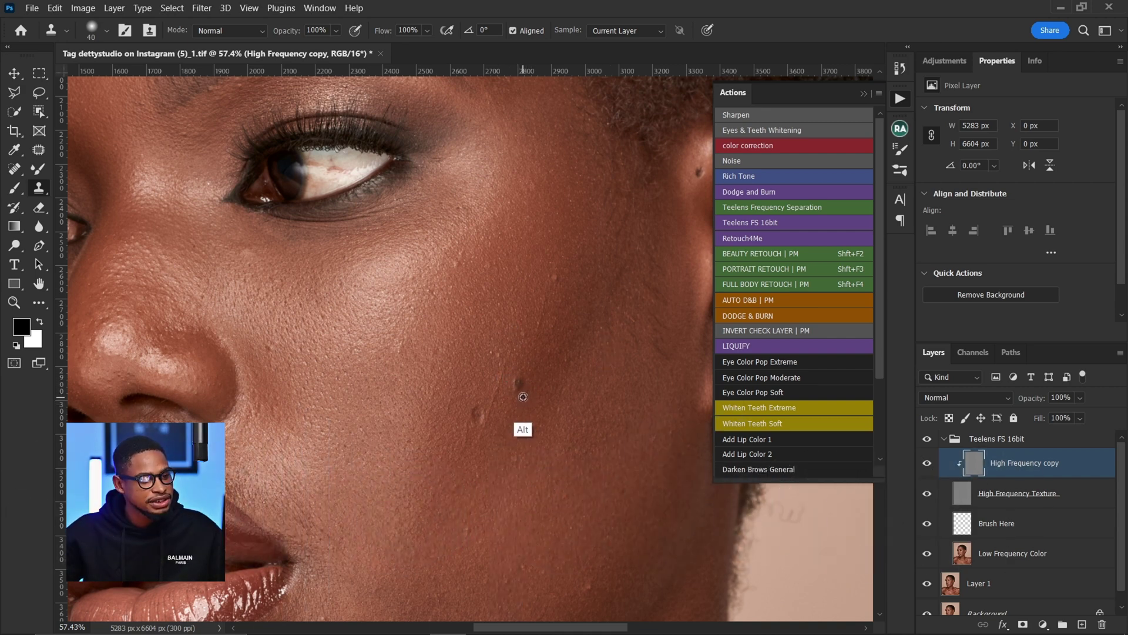
left_click(519, 386)
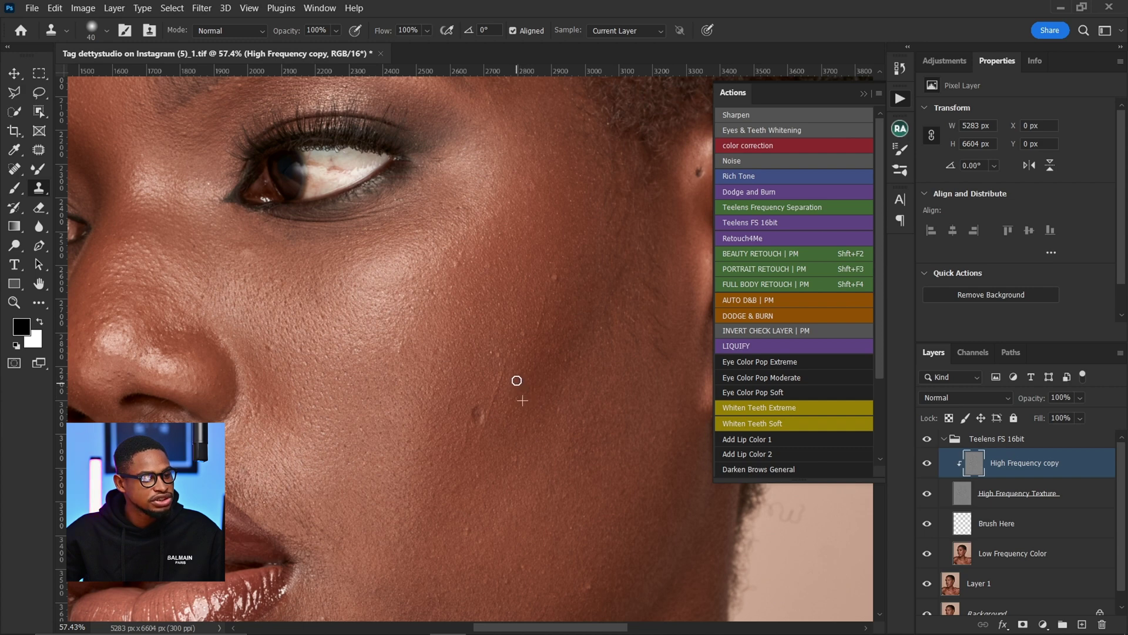
- Clone out the second, lighter mole on the cheek using texture sampled right beside it
left_click(489, 423, "alt")
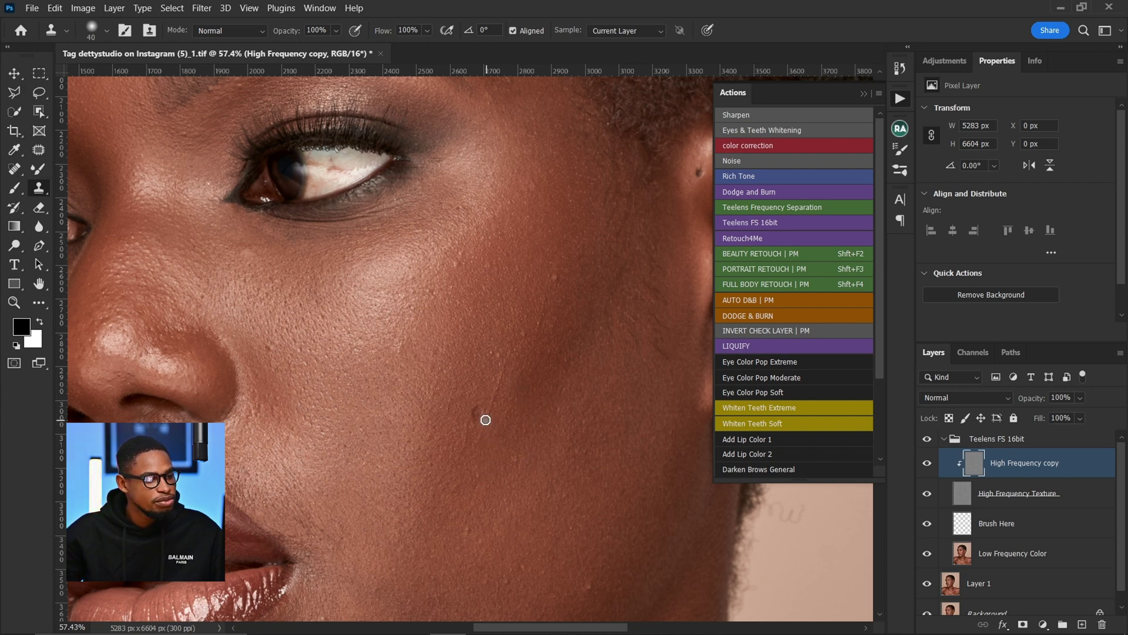
left_click(498, 409, "alt")
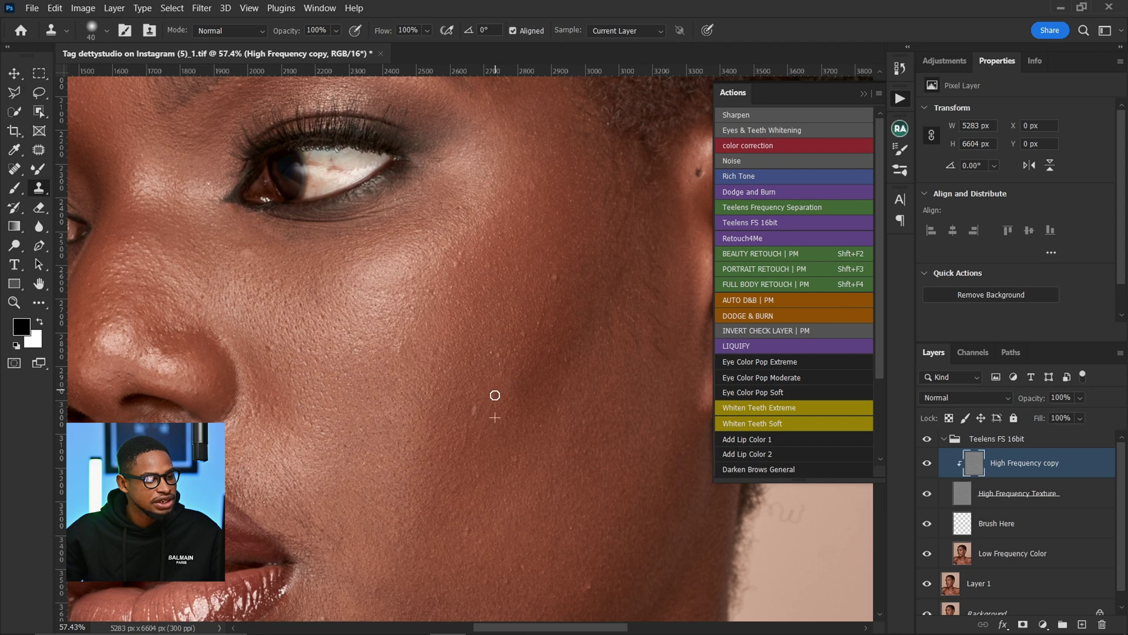
left_click(502, 416, "alt")
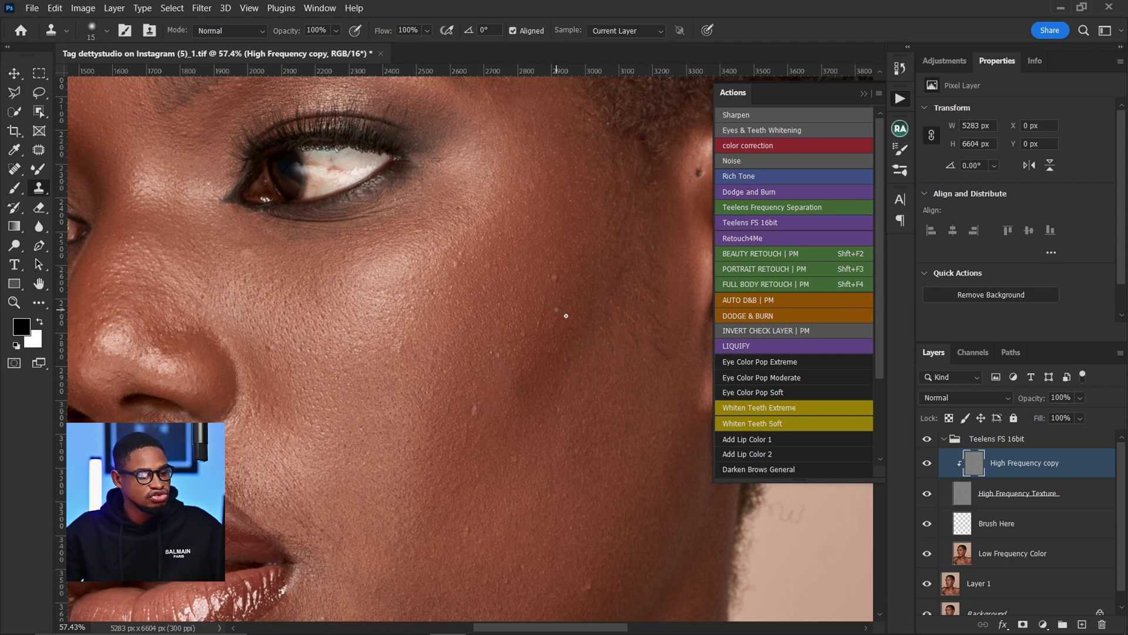
- Clone away the remaining small bumps and blemishes on the face, using a brush size of about 25 to 30
key("alt")
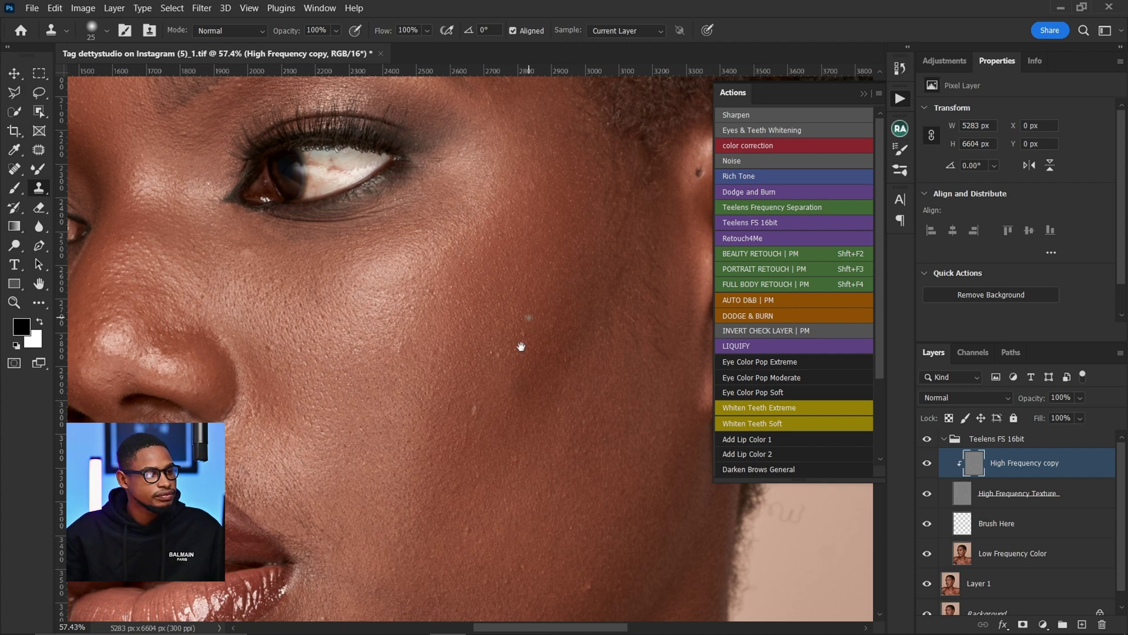
left_click_drag(521, 347, 552, 255)
left_click_drag(524, 386, 532, 347)
left_click_drag(533, 455, 504, 370)
left_click_drag(602, 423, 568, 376)
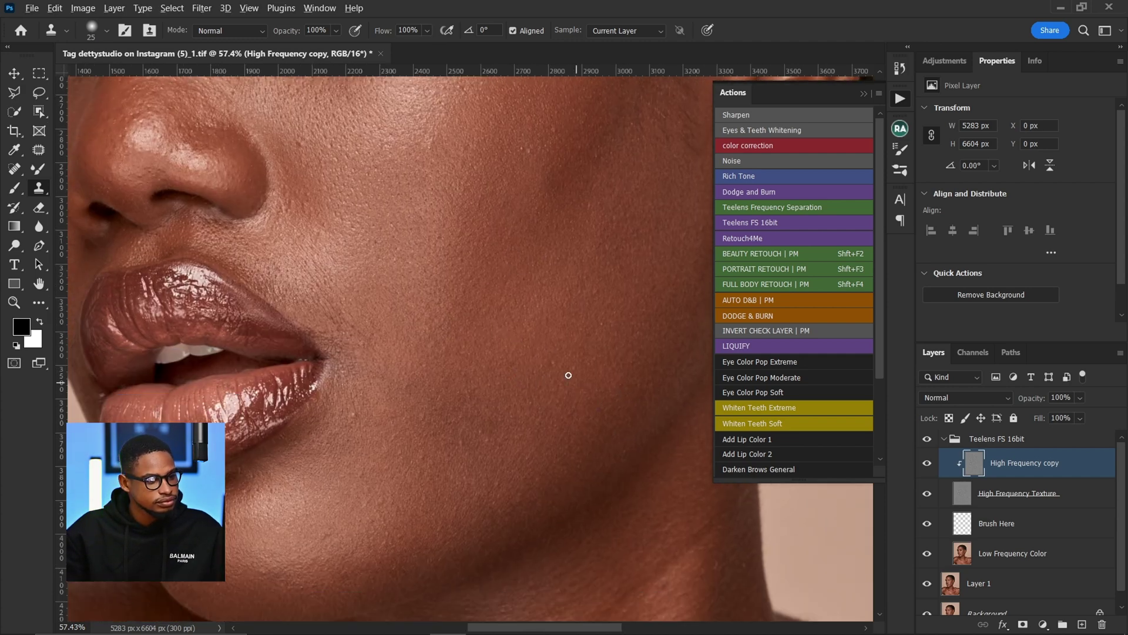
key("ctrl+0")
key("z")
mouse_move(449, 277)
left_mouse_down()
mouse_move(479, 277)
mouse_move(451, 279)
left_mouse_up()
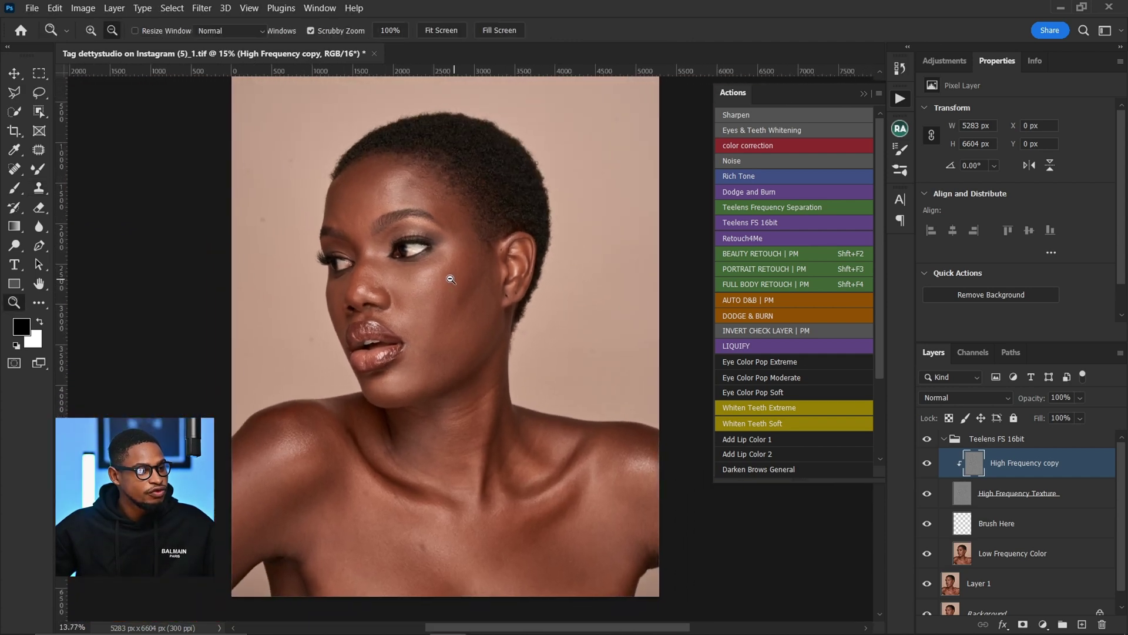
mouse_move(423, 237)
left_mouse_down()
mouse_move(471, 237)
mouse_move(460, 240)
left_mouse_up()
key("s")
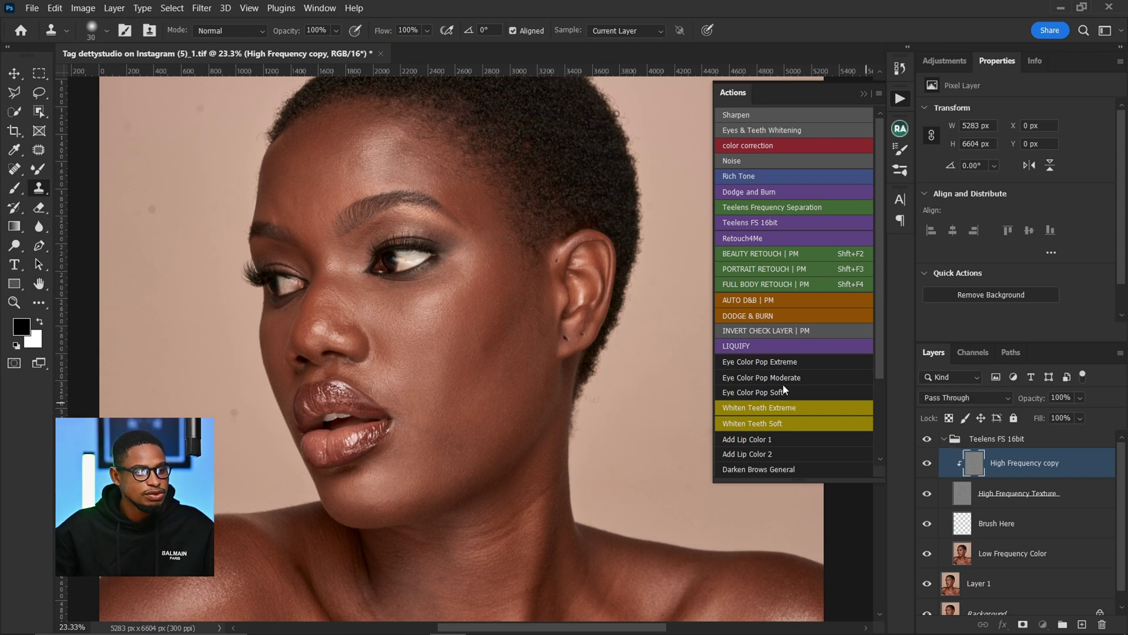
- Run the Dodge and Burn action above the collapsed Teelens FS 16bit group and expand the new group to show its curves
key("z")
left_click_drag(438, 305, 415, 308)
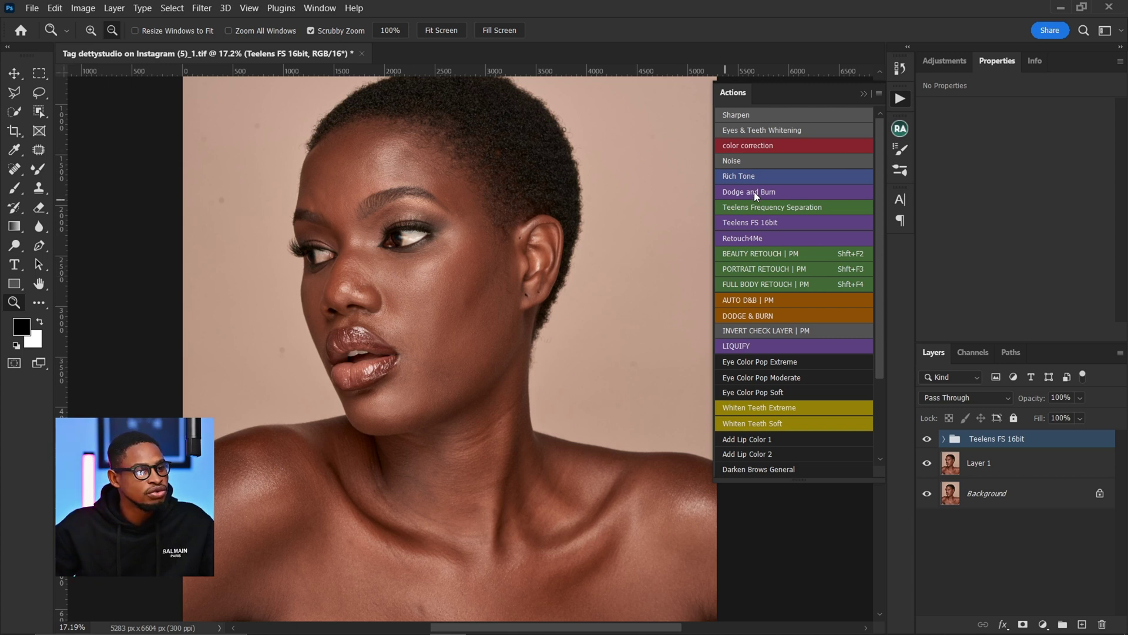
left_click(735, 195)
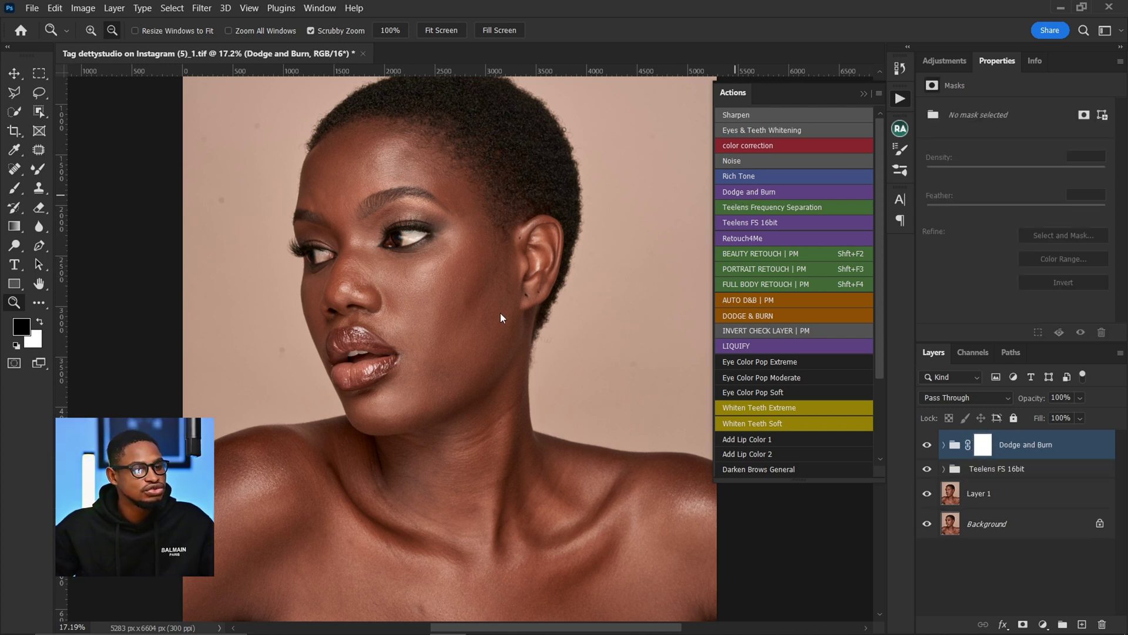
left_click(943, 445)
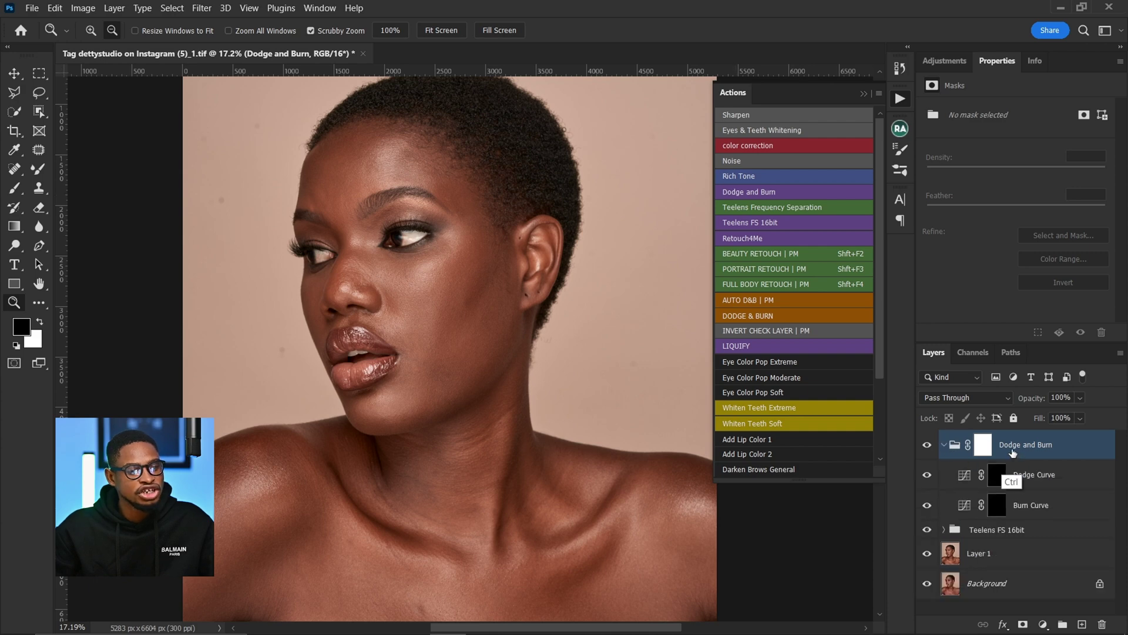
- Inspect the Burn Curve and Dodge Curve adjustments, then collapse the Dodge and Burn group
left_click(987, 506)
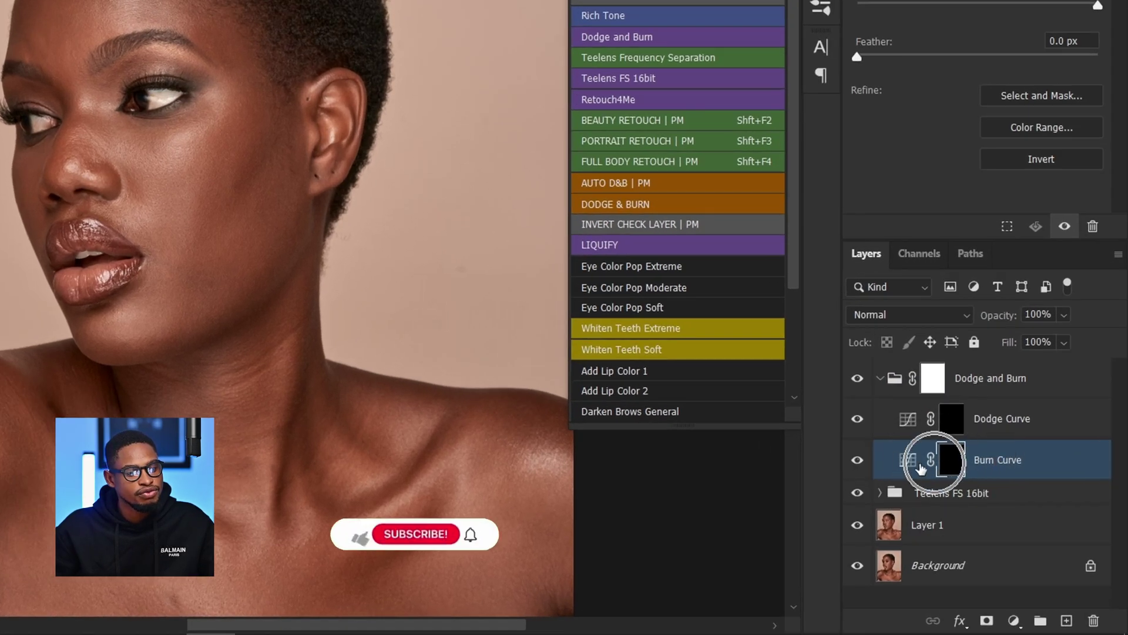
left_click(920, 465)
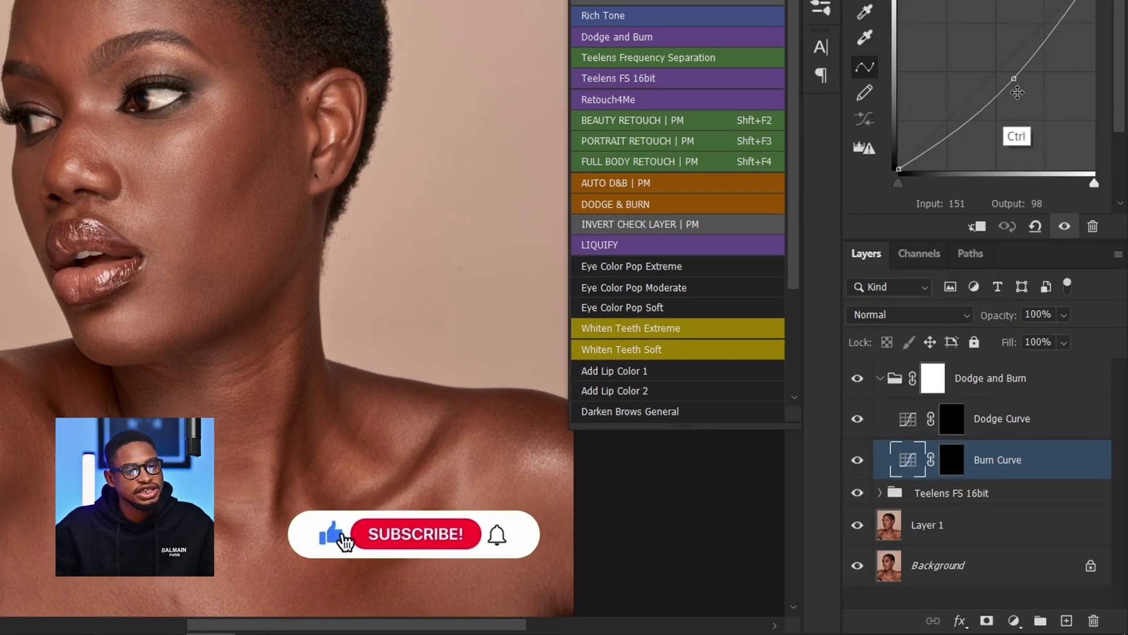
left_click(905, 406)
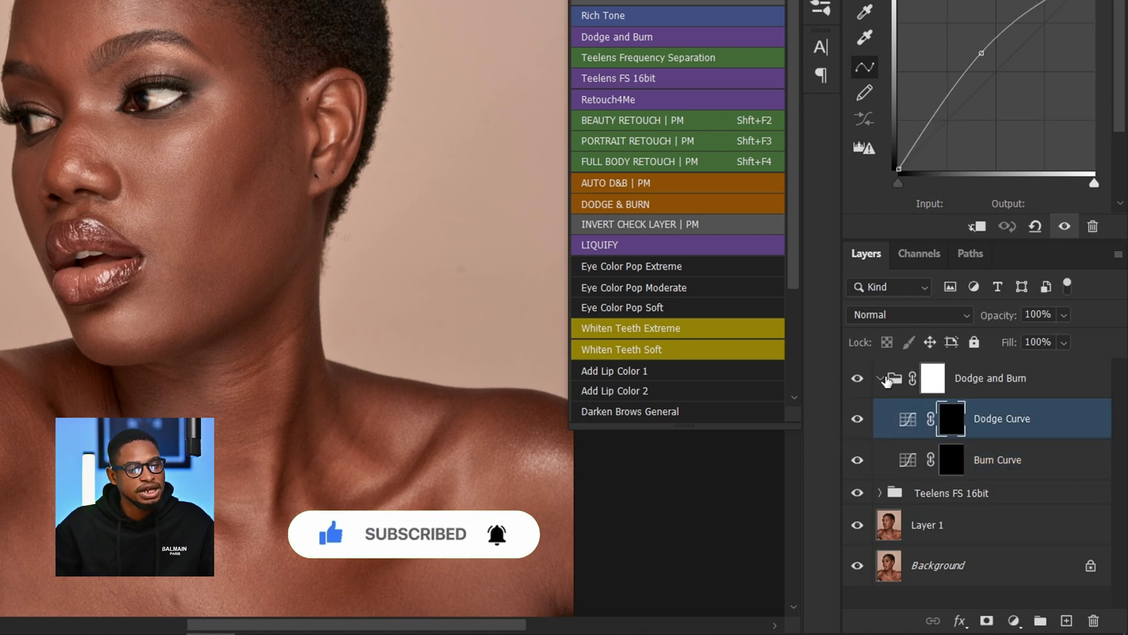
left_click(881, 378)
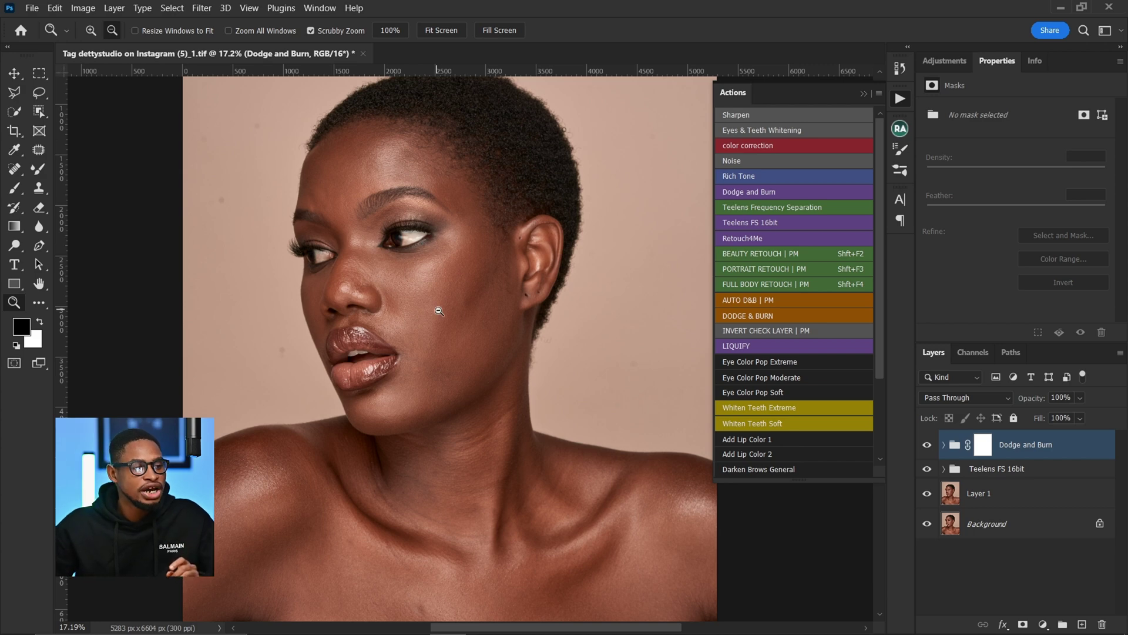
- Add a Black & White adjustment layer above the Dodge and Burn group with Reds at -15 and Yellows at 35
left_click_drag(473, 298, 505, 296)
left_click_drag(515, 298, 479, 302)
left_click_drag(405, 134, 413, 151)
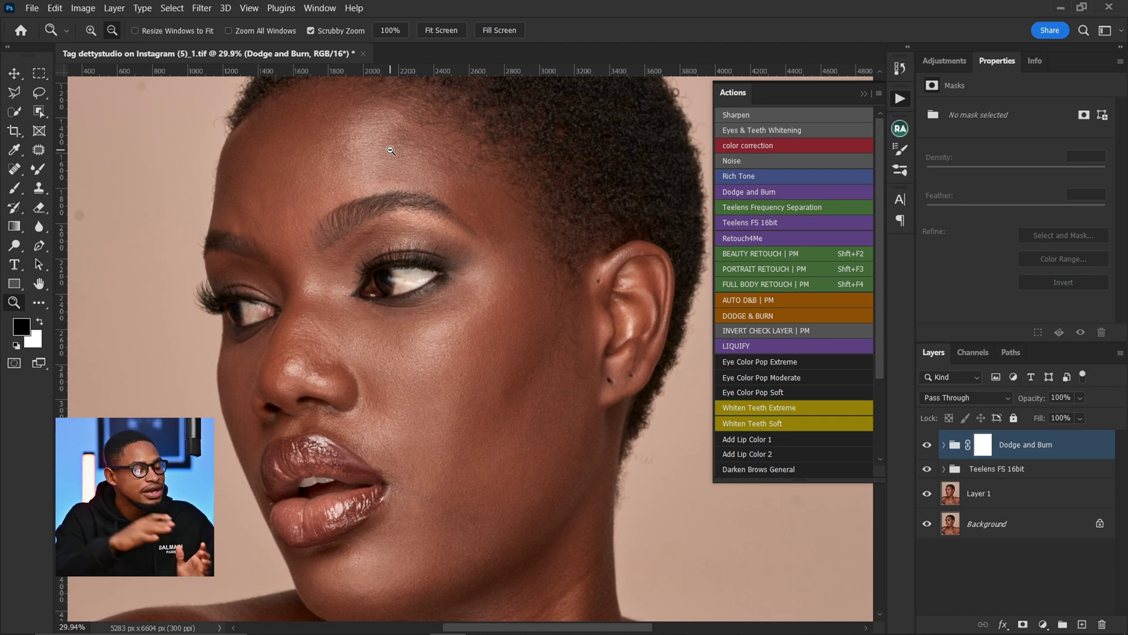
left_click_drag(452, 187, 413, 170)
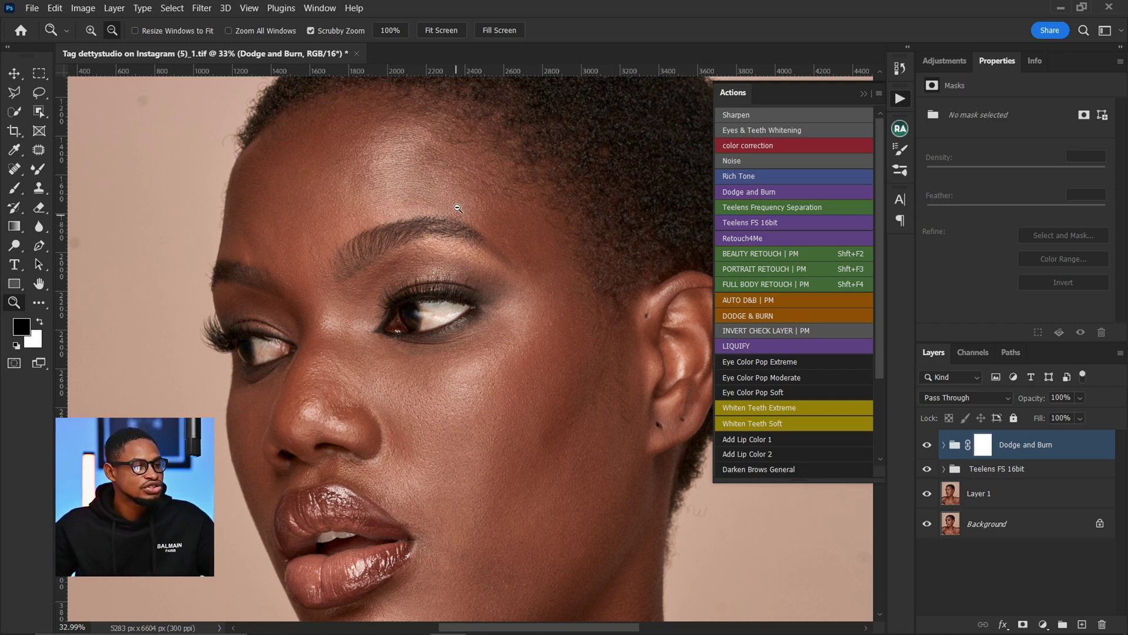
left_click_drag(458, 202, 435, 198)
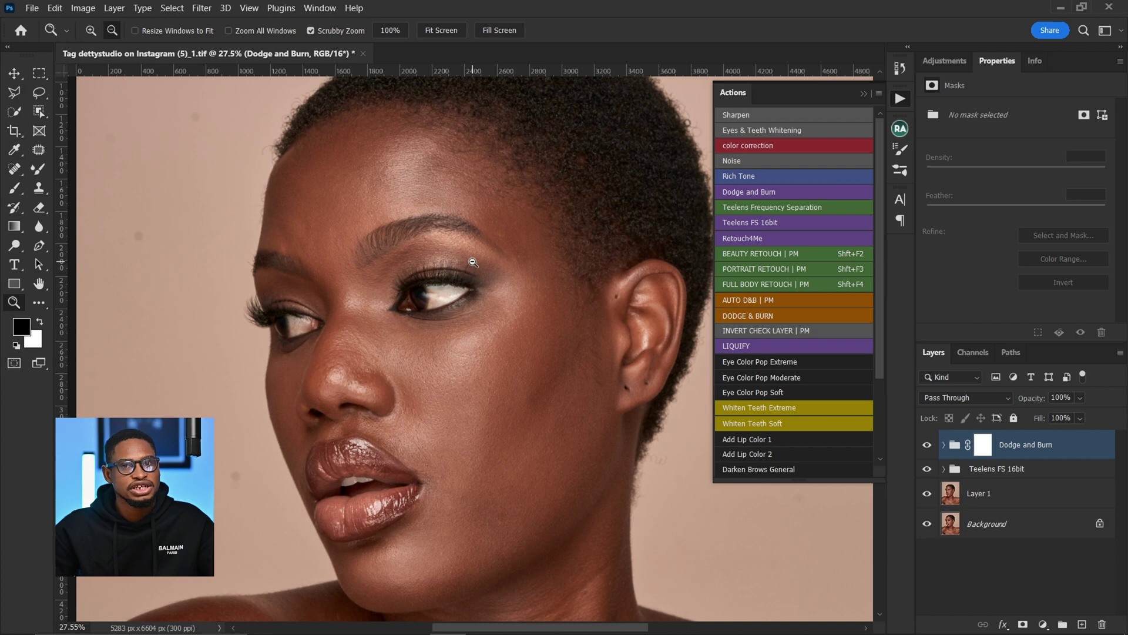
left_click_drag(480, 335, 349, 265)
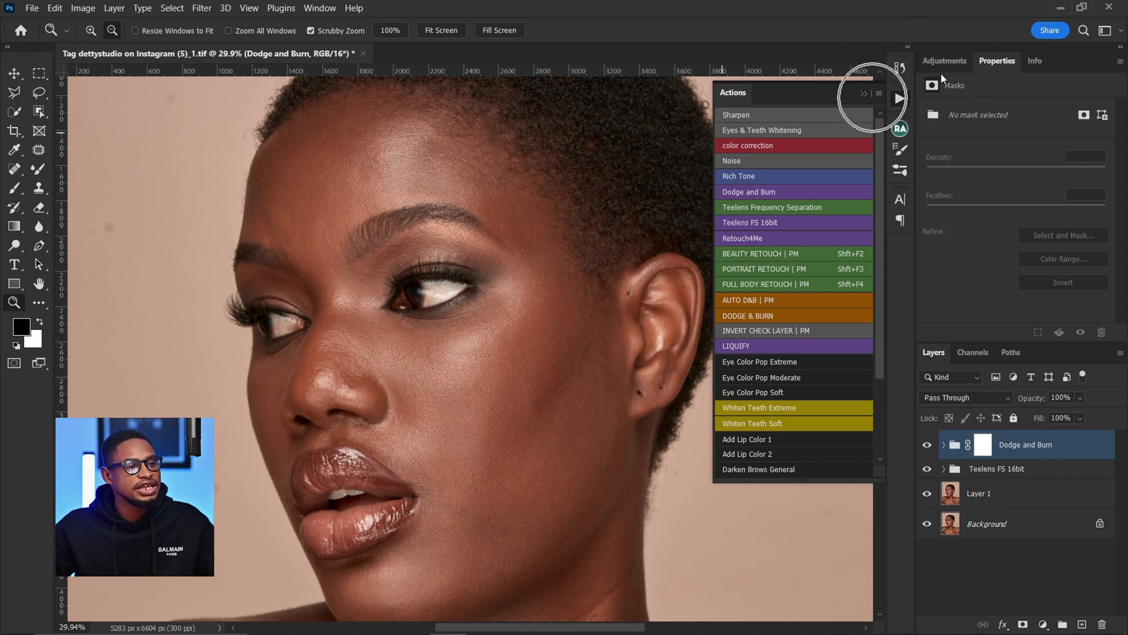
left_click(951, 61)
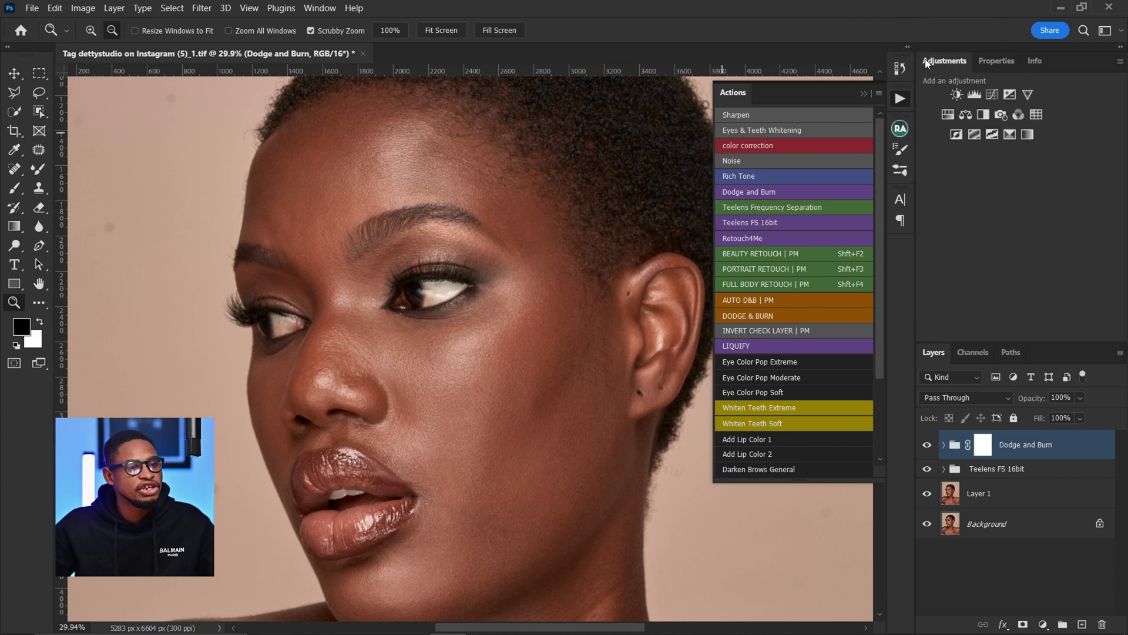
left_click(984, 115)
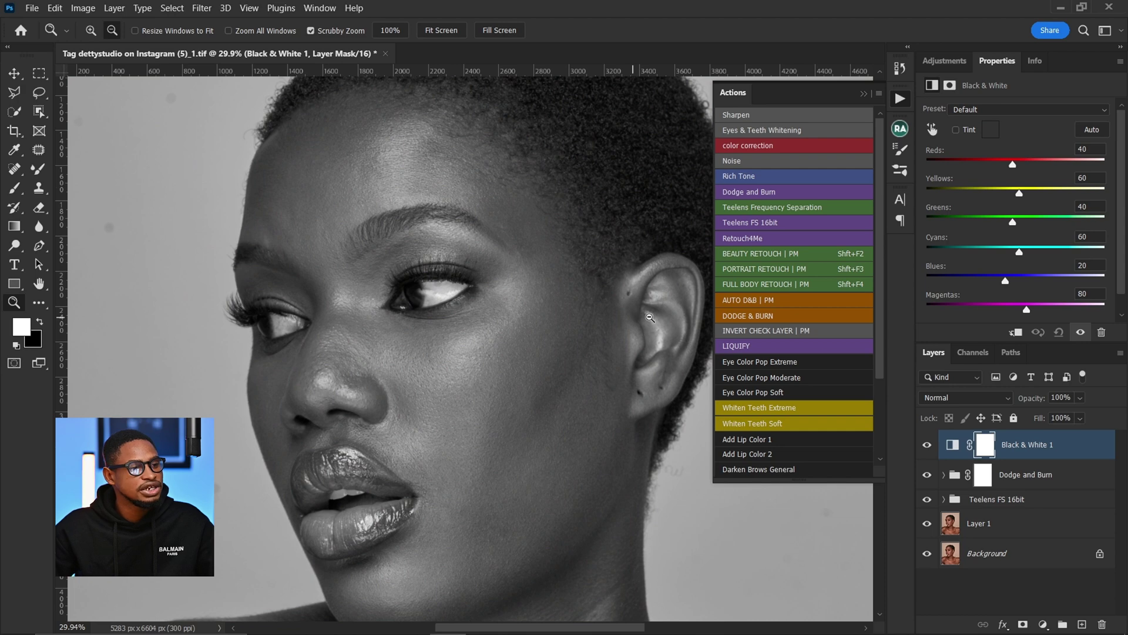
left_click_drag(1012, 164, 998, 173)
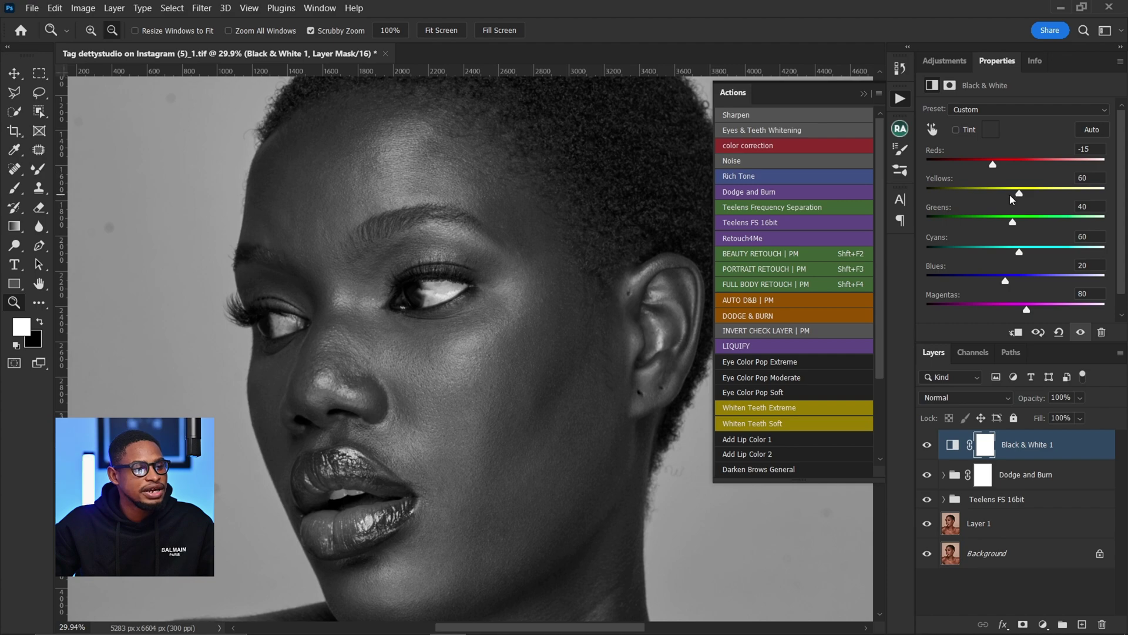
left_click_drag(1018, 196, 1011, 197)
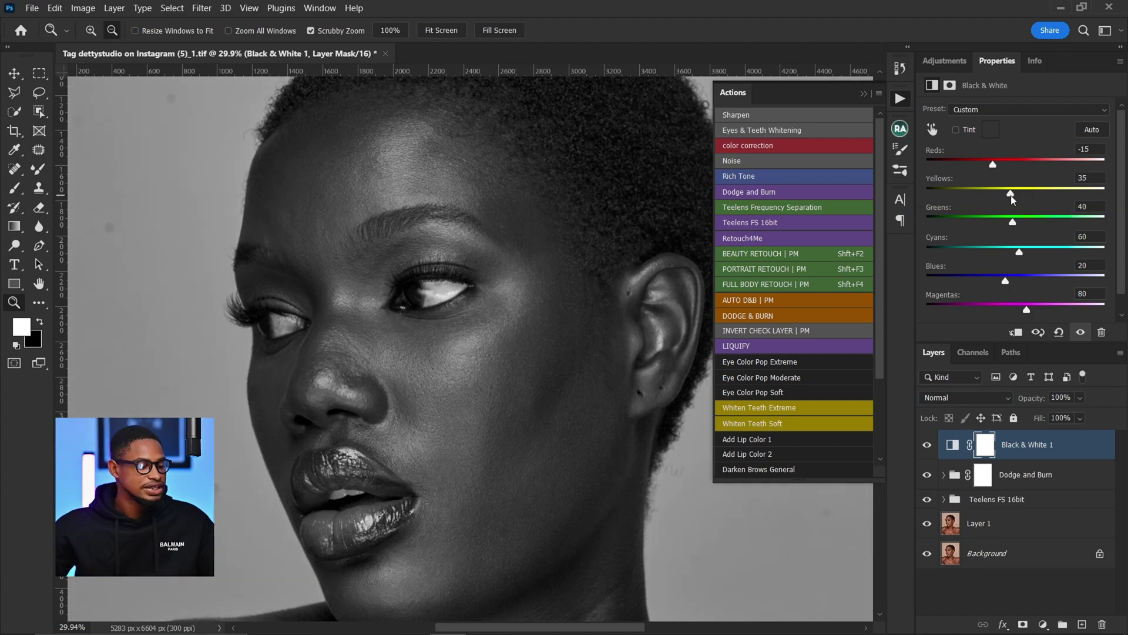
- Create a new empty layer above the Black & White adjustment and set the Brush tool's size to 125
left_click_drag(404, 171, 363, 168)
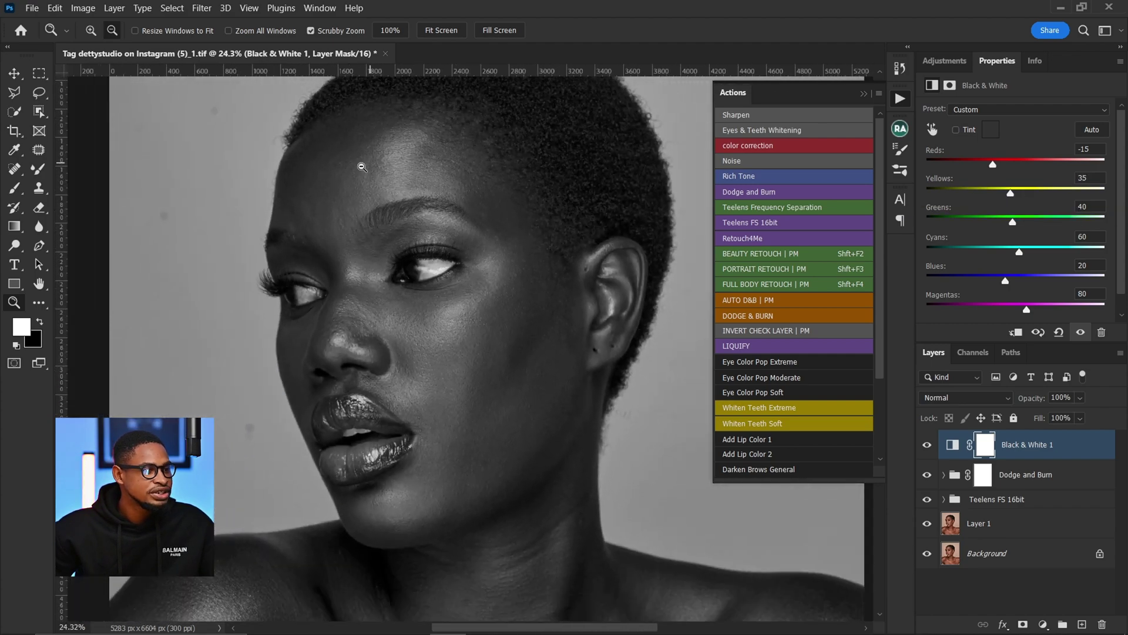
left_click_drag(489, 440, 439, 336)
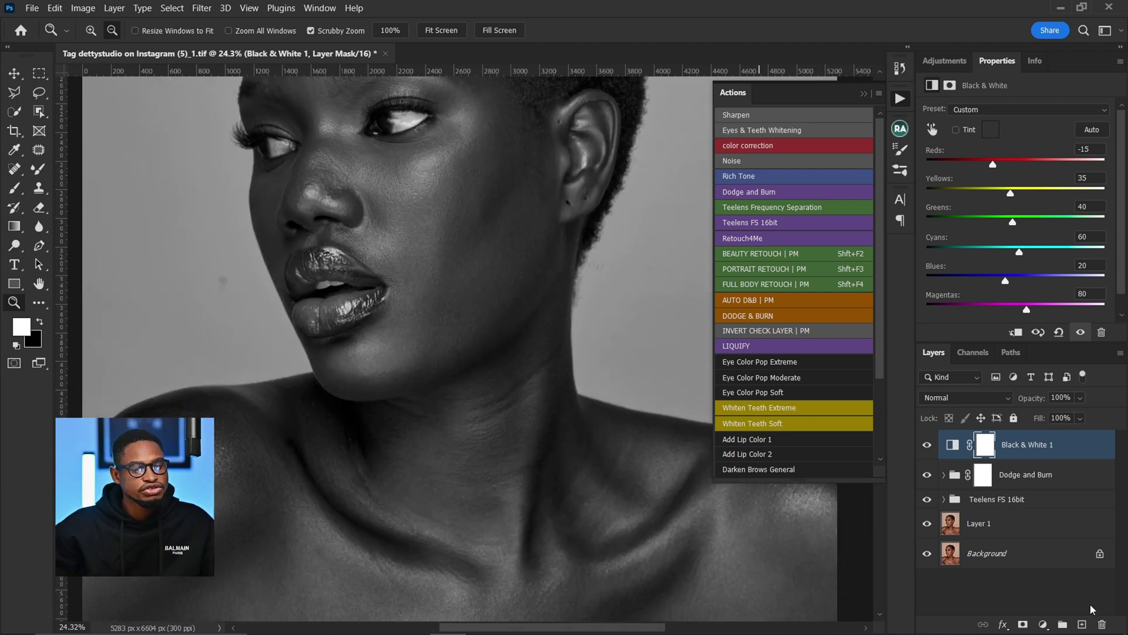
left_click(1086, 627)
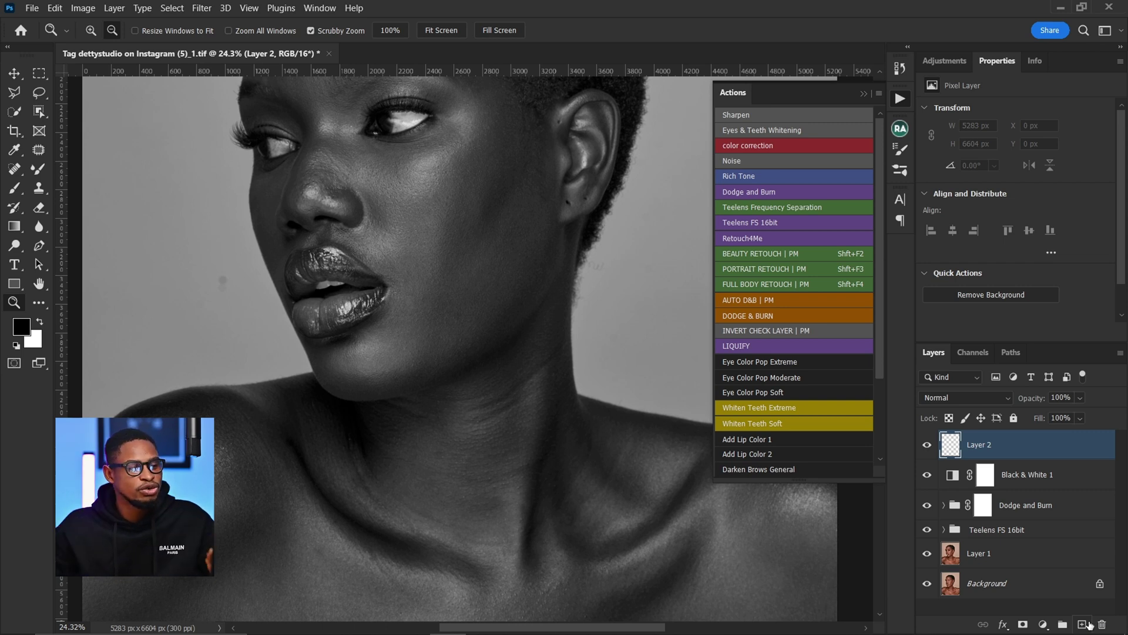
left_click(22, 188)
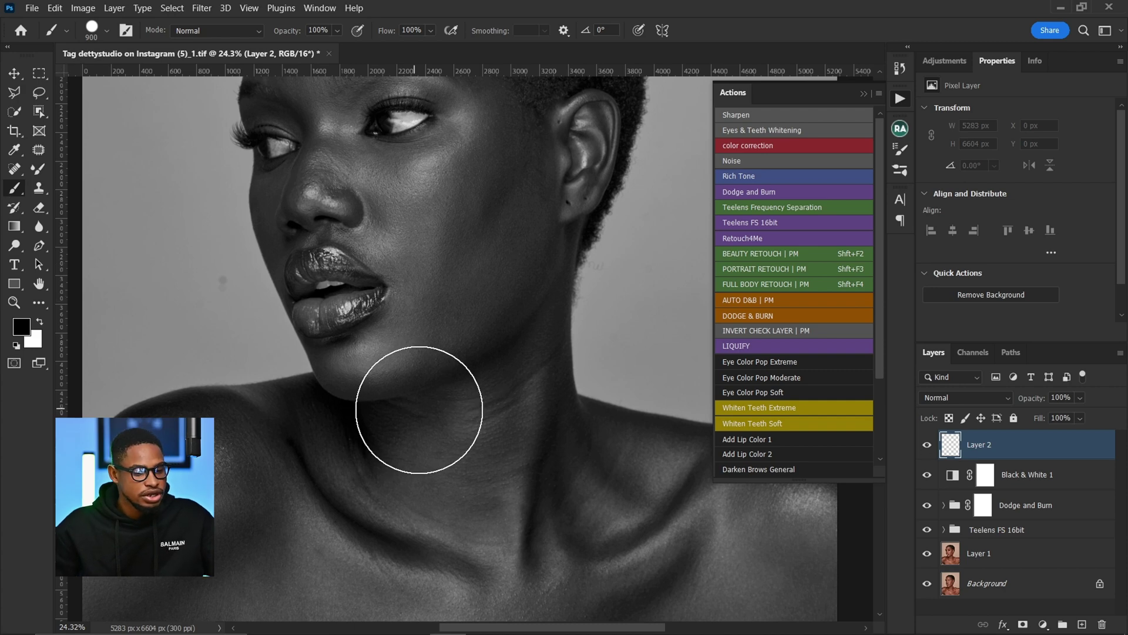
key("bracketleft")
key("bracketleft")
key("bracketleft")
key("bracketleft")
key("bracketleft")
key("bracketleft")
key("bracketleft")
key("bracketleft")
key("bracketleft")
key("bracketleft")
key("bracketleft")
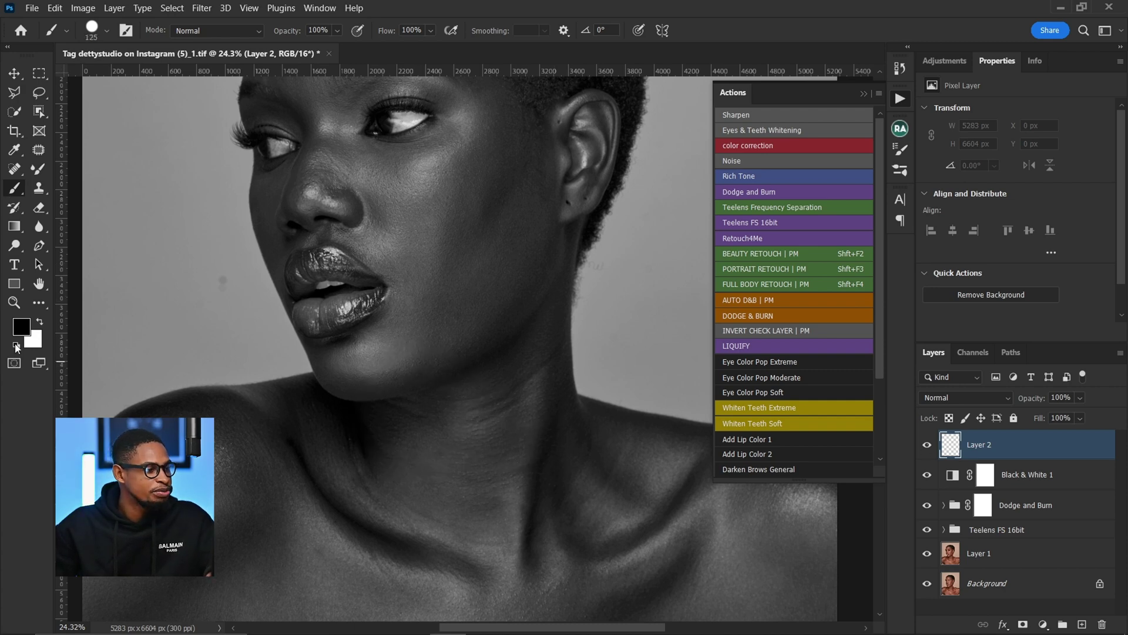
- Outline the bright patch on the neck in red (#f22222) with a size 40 brush and mark its facing edge with short white strokes
left_click(22, 327)
left_click_drag(676, 313, 752, 218)
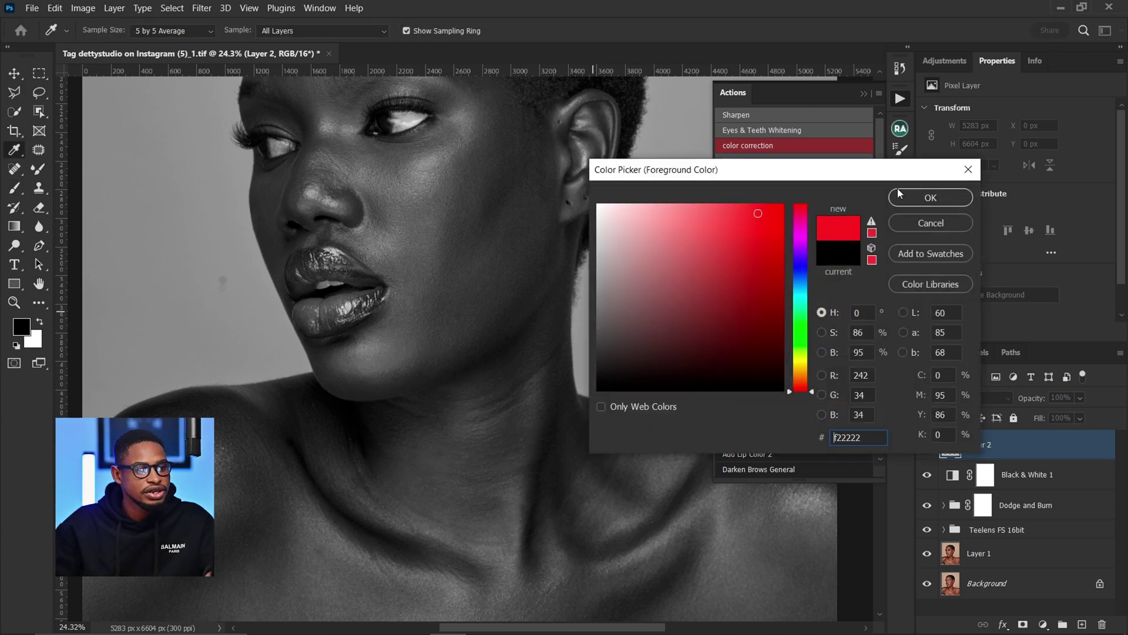
left_click(931, 194)
key("bracketleft")
key("bracketleft")
key("bracketleft")
key("bracketleft")
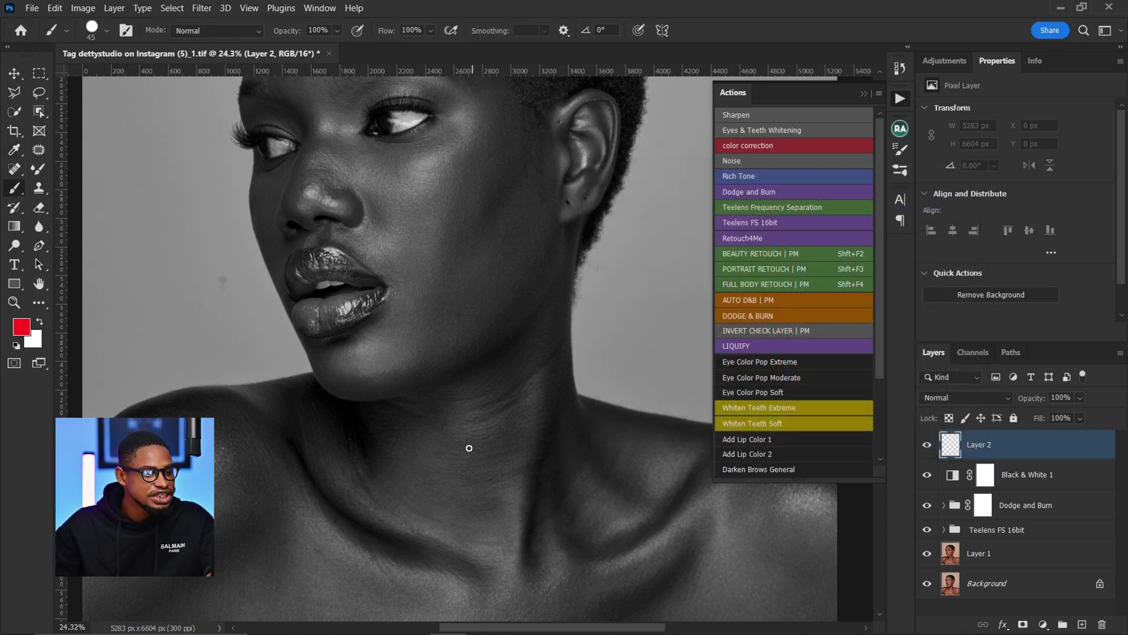
mouse_move(479, 427)
left_mouse_down()
mouse_move(525, 418)
mouse_move(530, 438)
mouse_move(505, 477)
mouse_move(471, 480)
mouse_move(453, 460)
mouse_move(465, 426)
left_mouse_up()
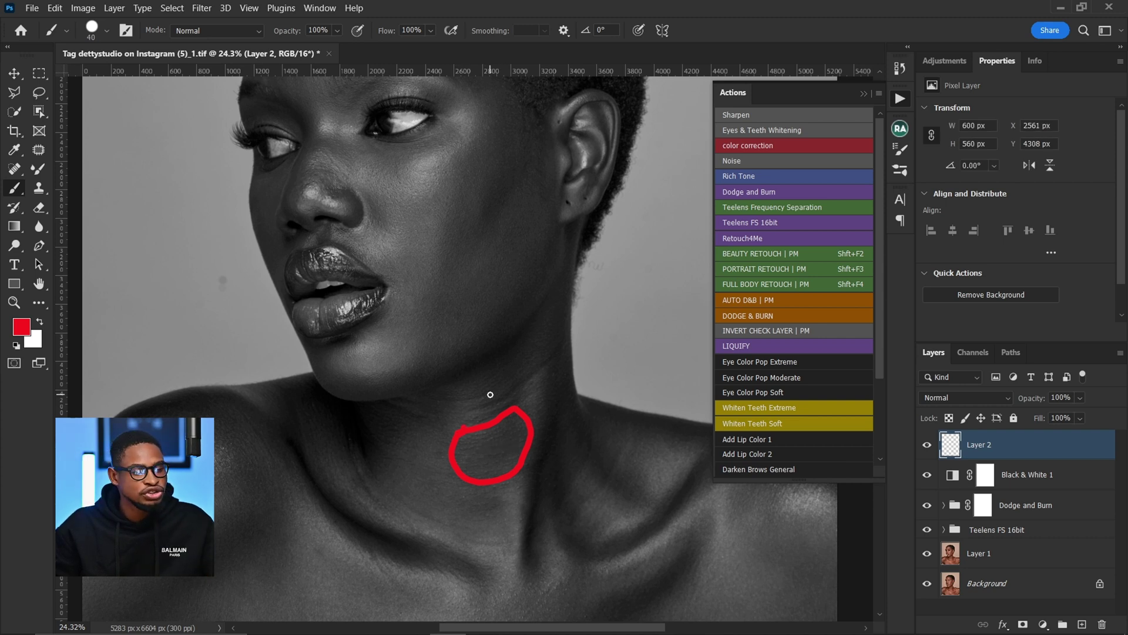
key("x")
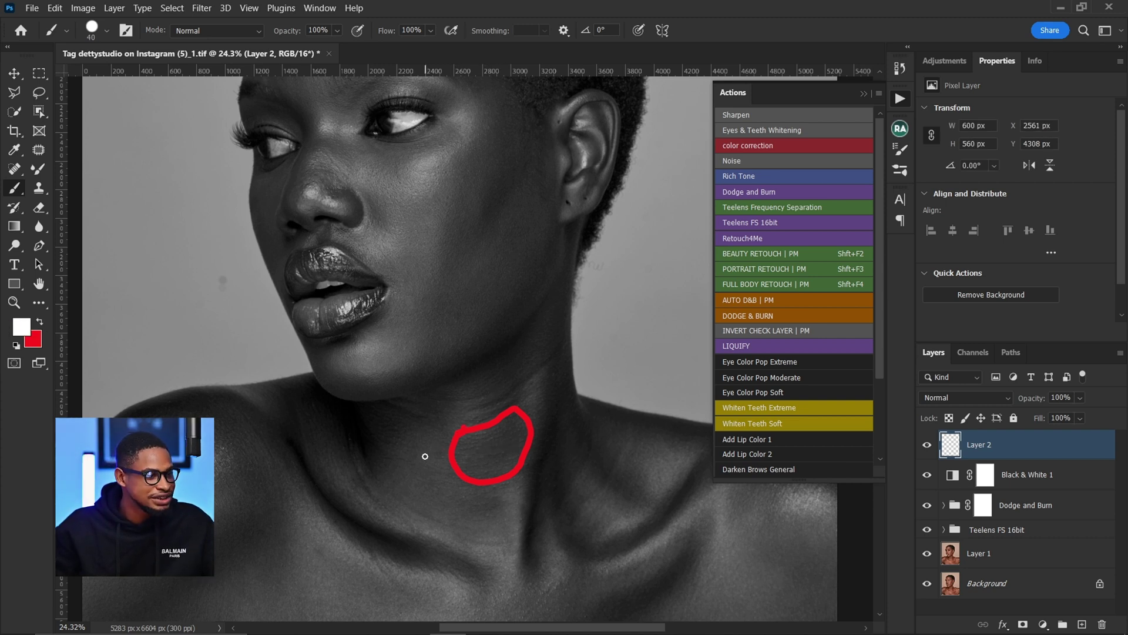
mouse_move(431, 440)
left_mouse_down()
mouse_move(440, 434)
mouse_move(432, 465)
mouse_move(448, 466)
left_mouse_up()
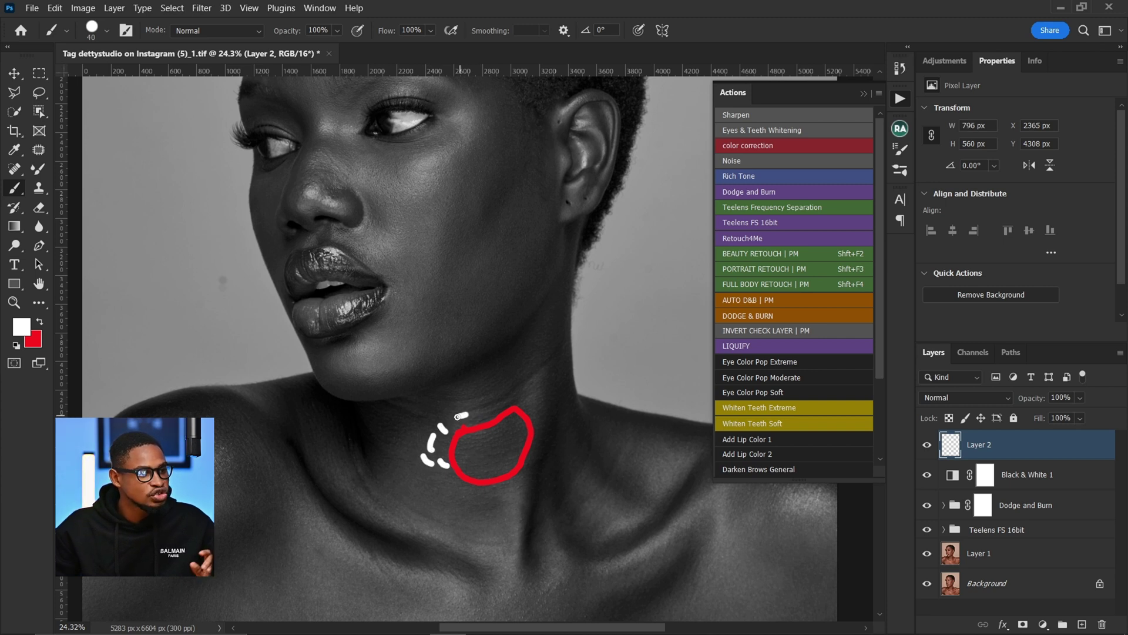
- Outline the bright cheek patch beside the nose in red and add small white marks above and below it
key("x")
left_click_drag(413, 194, 439, 176)
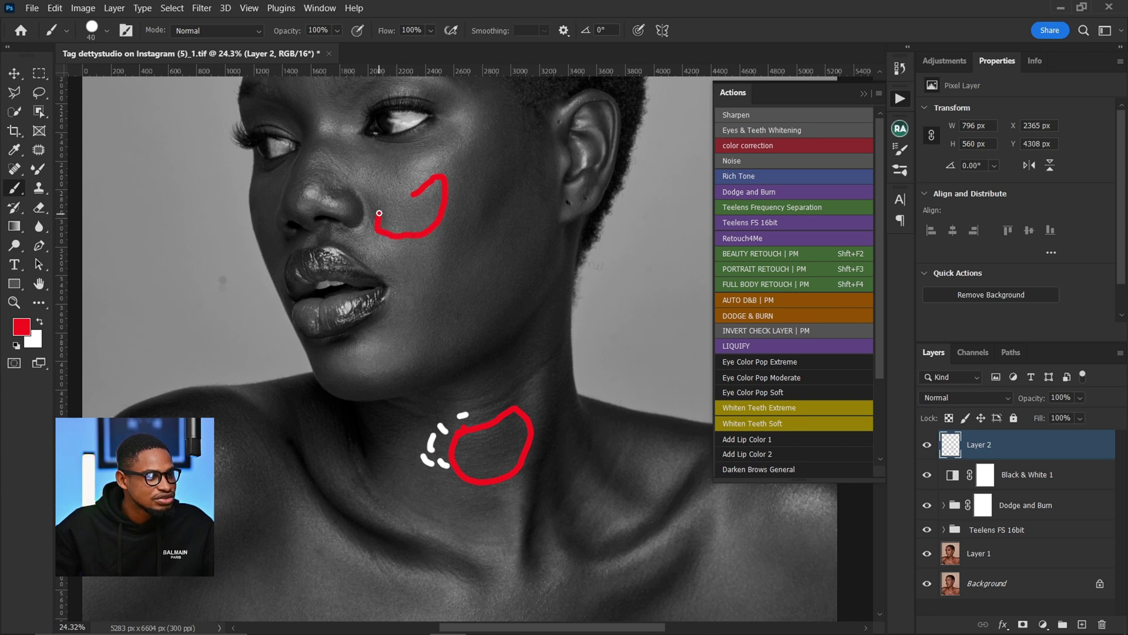
mouse_move(379, 213)
left_mouse_down()
mouse_move(409, 195)
mouse_move(388, 188)
left_mouse_up()
key("x")
left_click_drag(393, 180, 416, 181)
left_click_drag(423, 174, 419, 182)
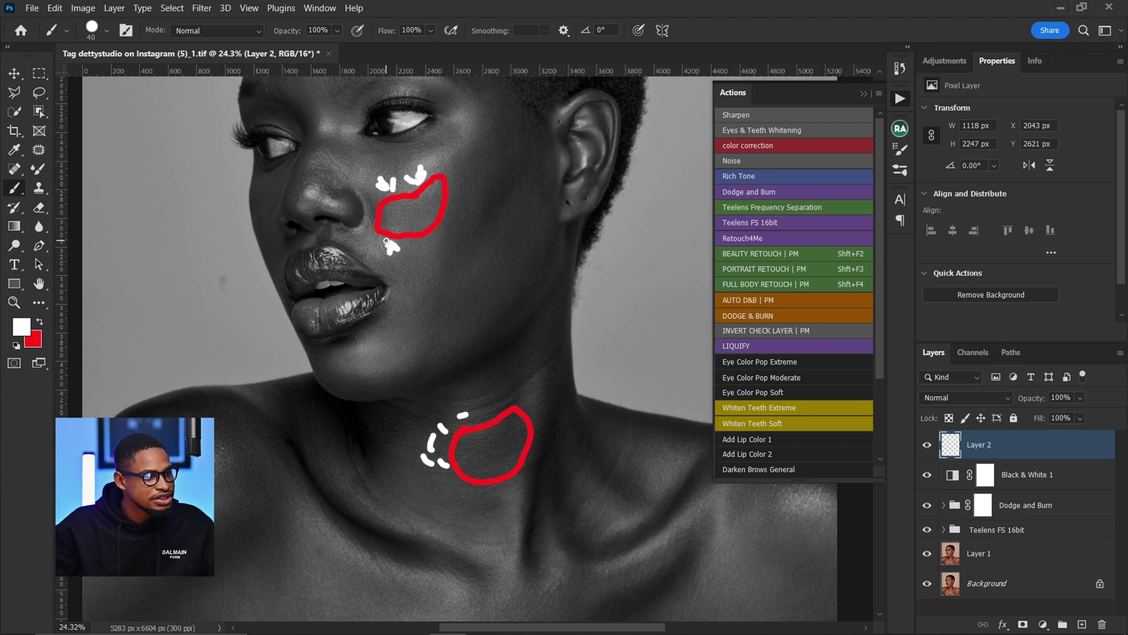
left_click_drag(406, 242, 423, 246)
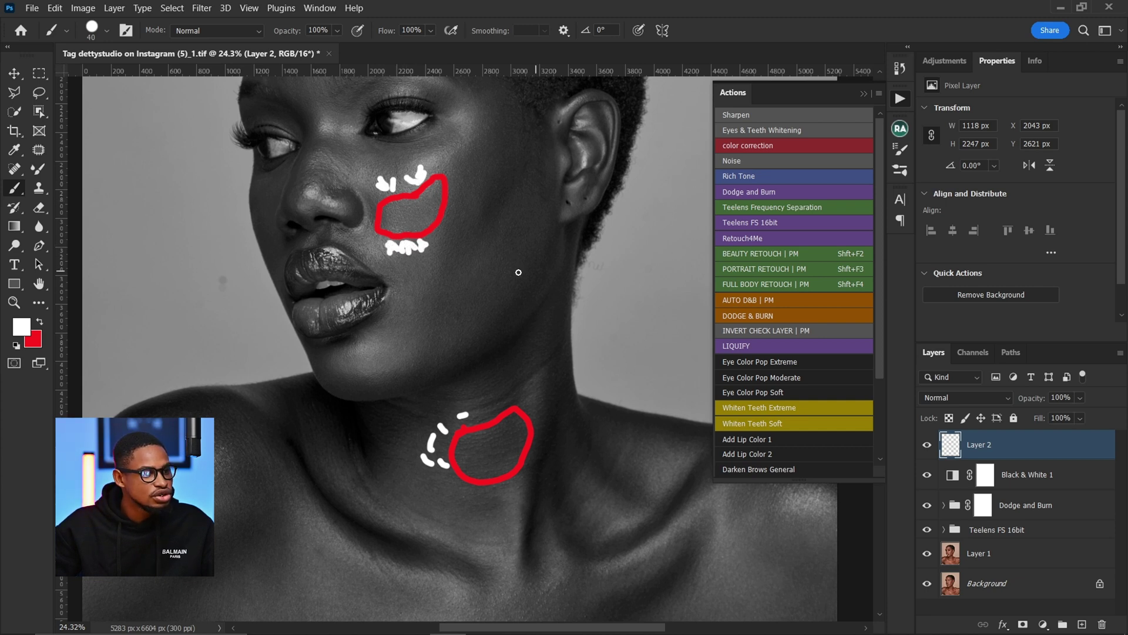
- Outline the dark patch on the outer cheek in white and add red marks along its upper edge with a size 25 brush
mouse_move(510, 189)
left_mouse_down()
mouse_move(473, 233)
mouse_move(472, 279)
mouse_move(499, 260)
mouse_move(522, 205)
left_mouse_up()
key("x")
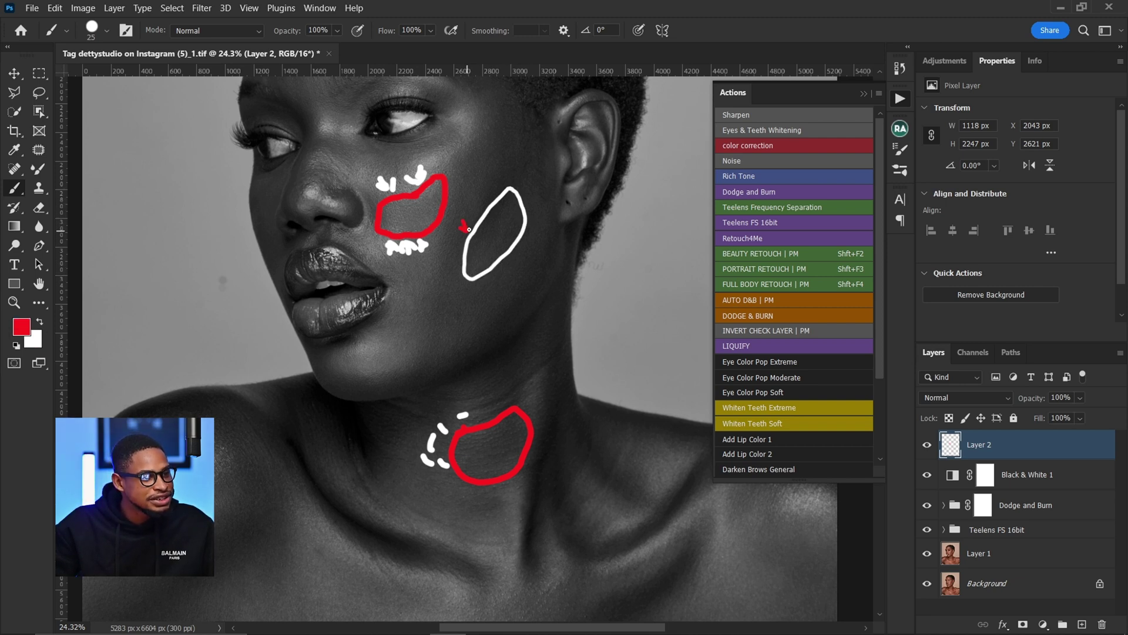
left_click_drag(494, 188, 505, 195)
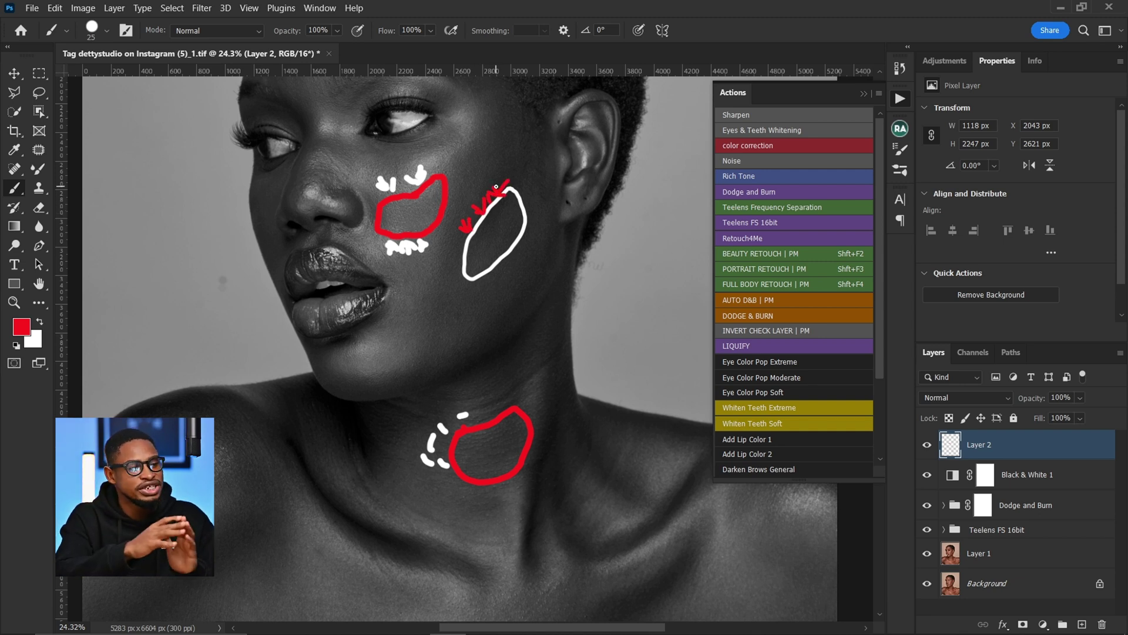
- Delete the layer holding the red and white markings
key("z")
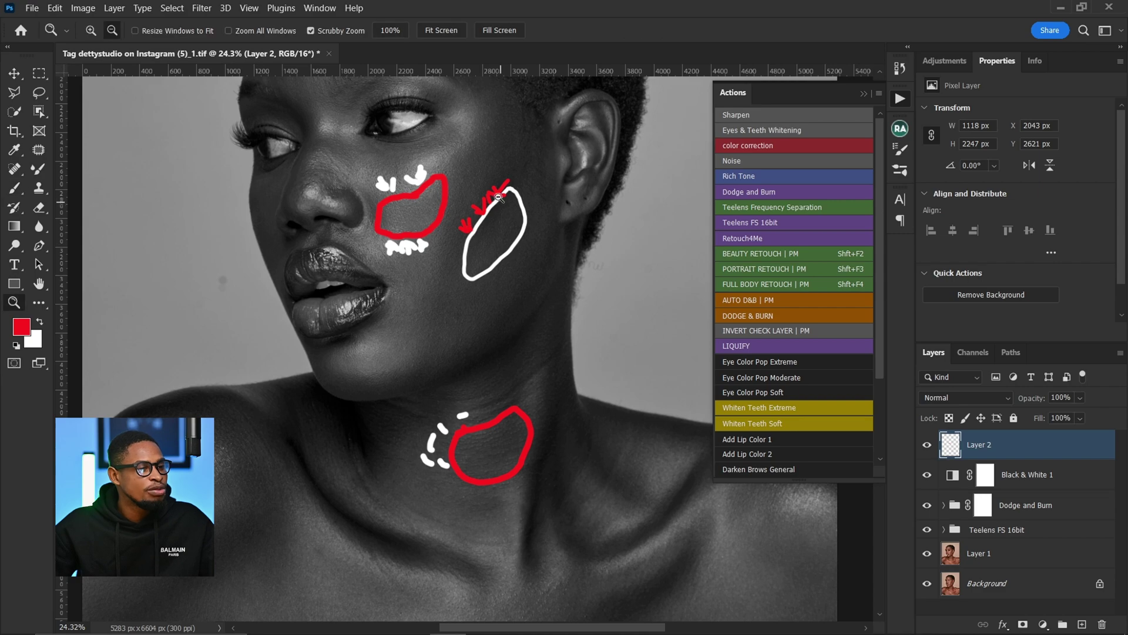
mouse_move(497, 197)
left_mouse_down()
mouse_move(540, 210)
mouse_move(506, 221)
left_mouse_up()
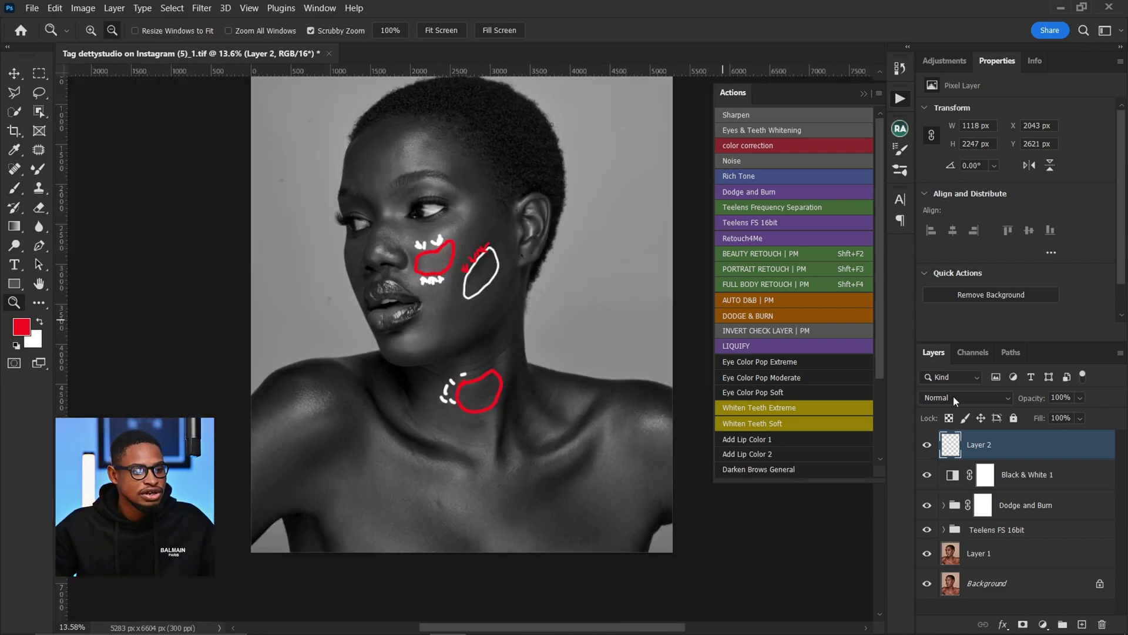
left_click_drag(1076, 456, 1102, 624)
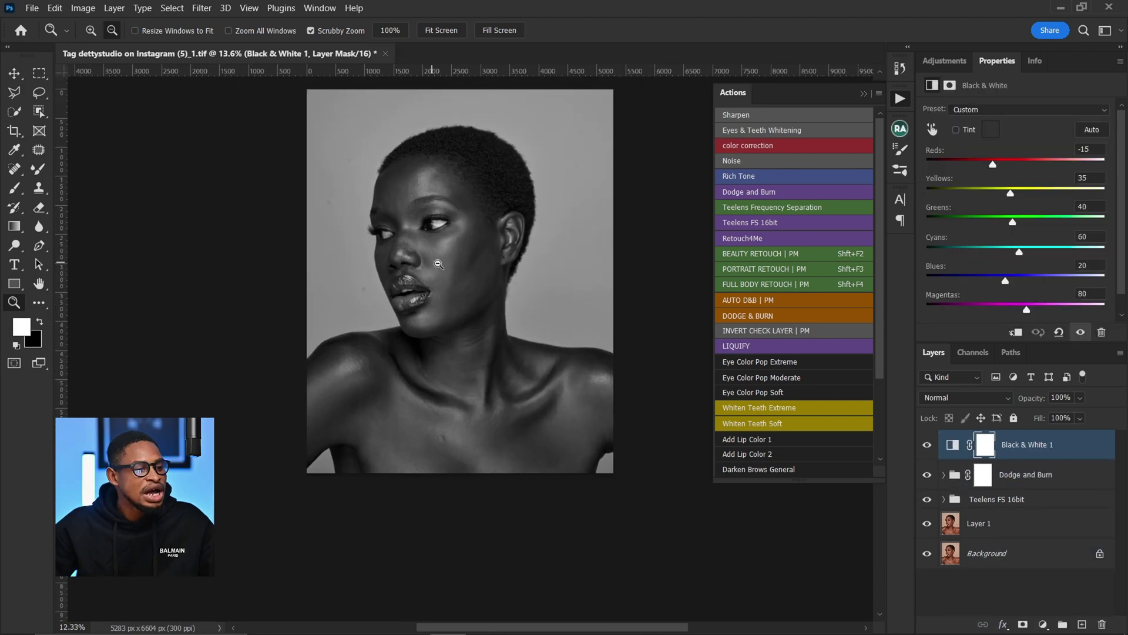
- Open a second window for the same portrait document and switch to it
scroll(440, 192, "up", 1)
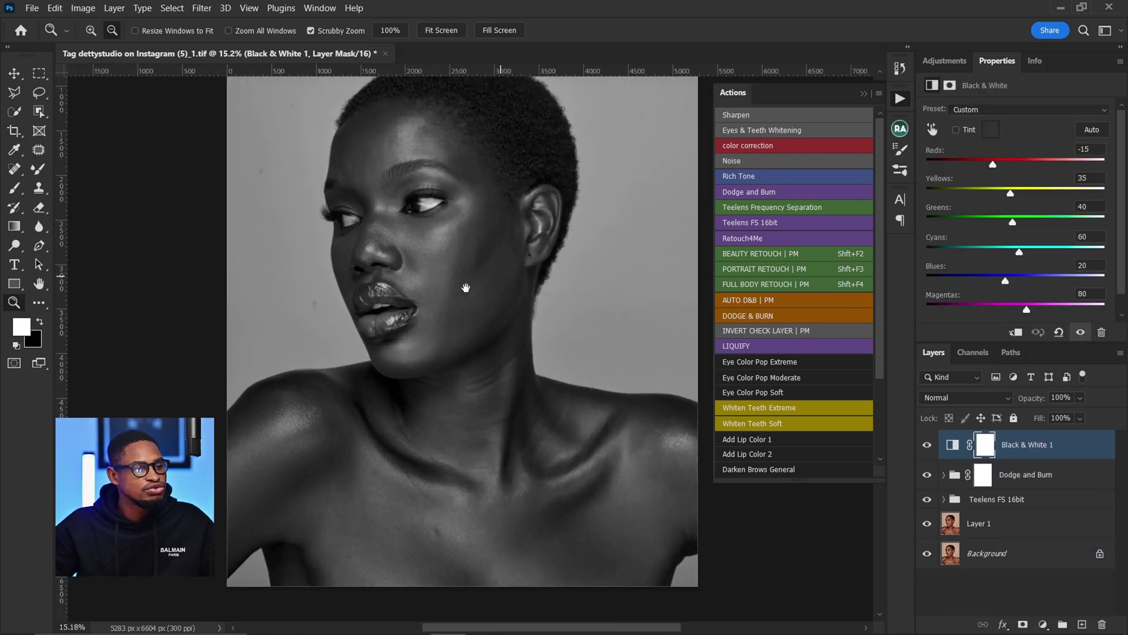
left_click_drag(468, 288, 408, 308)
left_click(325, 8)
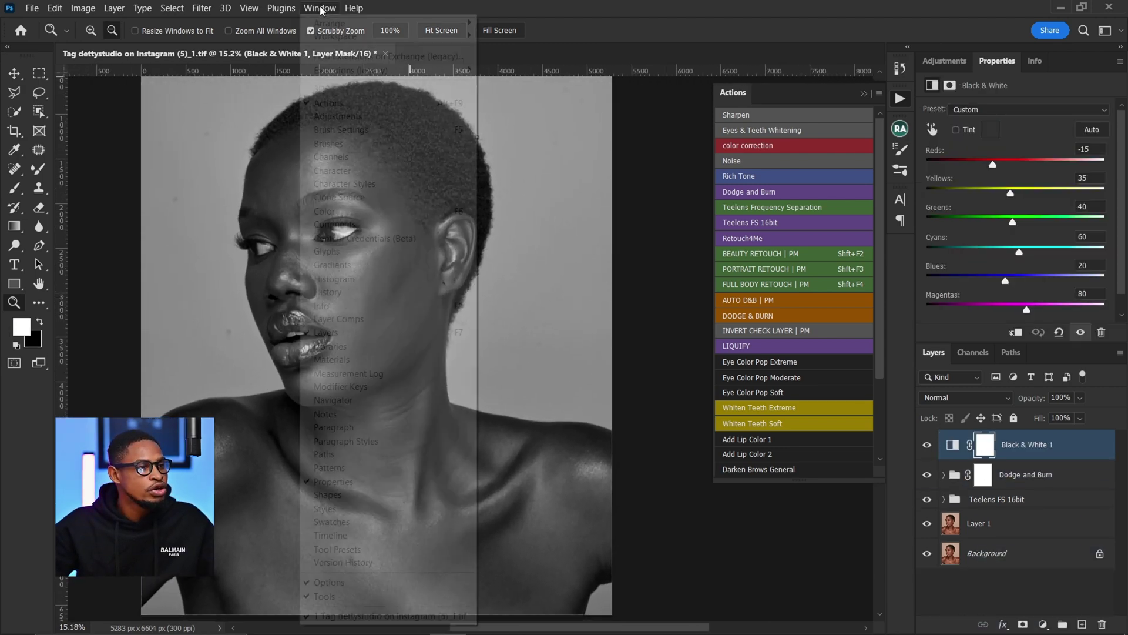
mouse_move(355, 30)
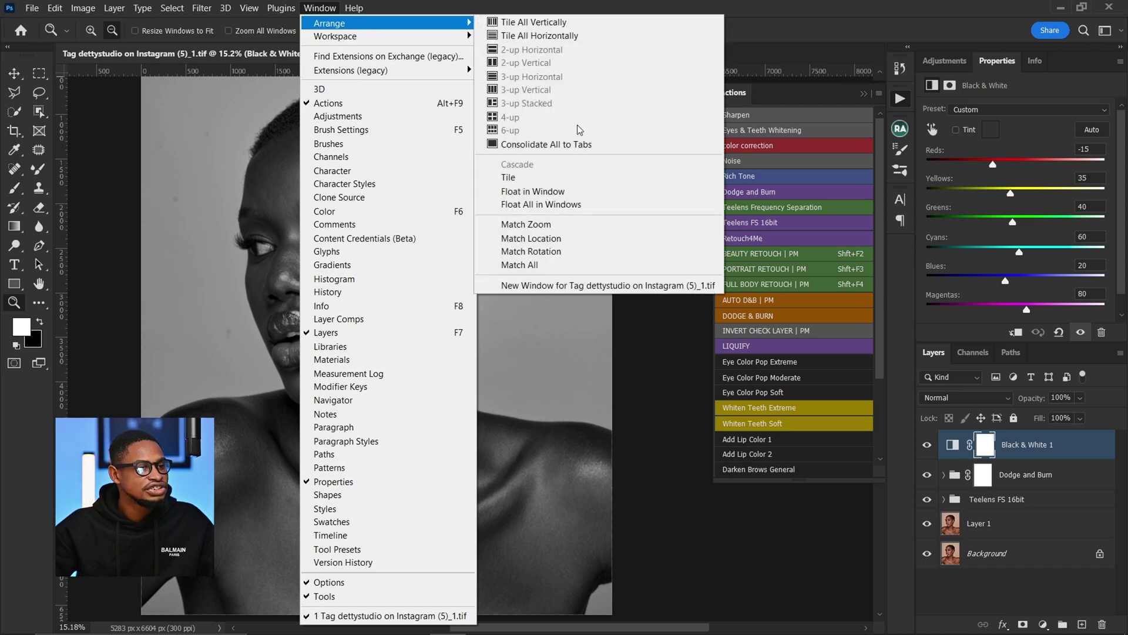
left_click(601, 286)
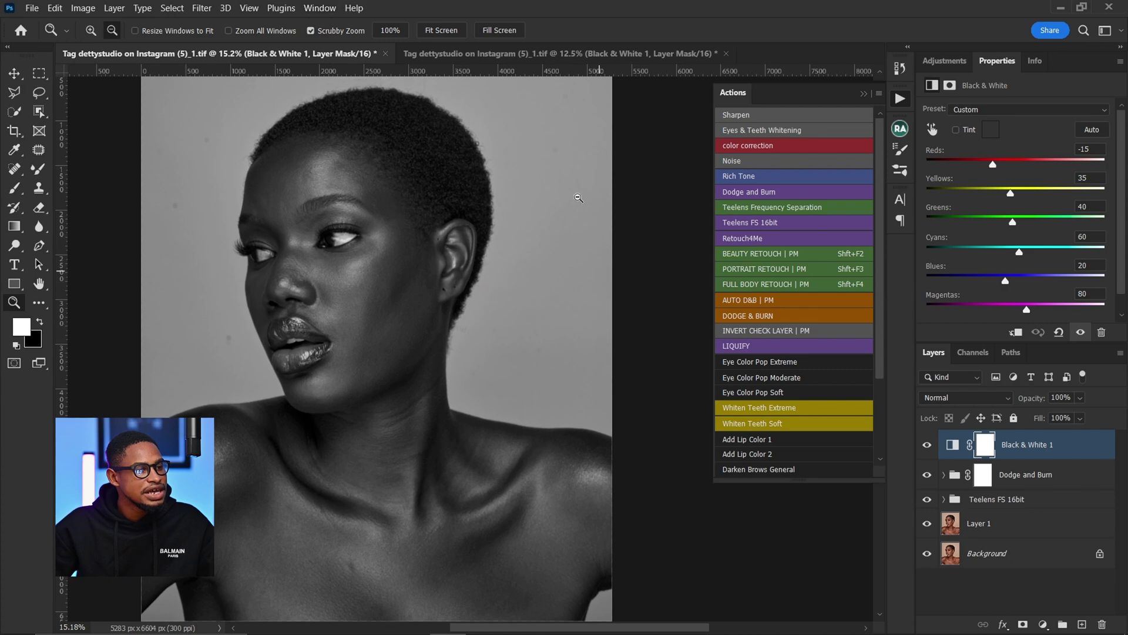
left_click(507, 57)
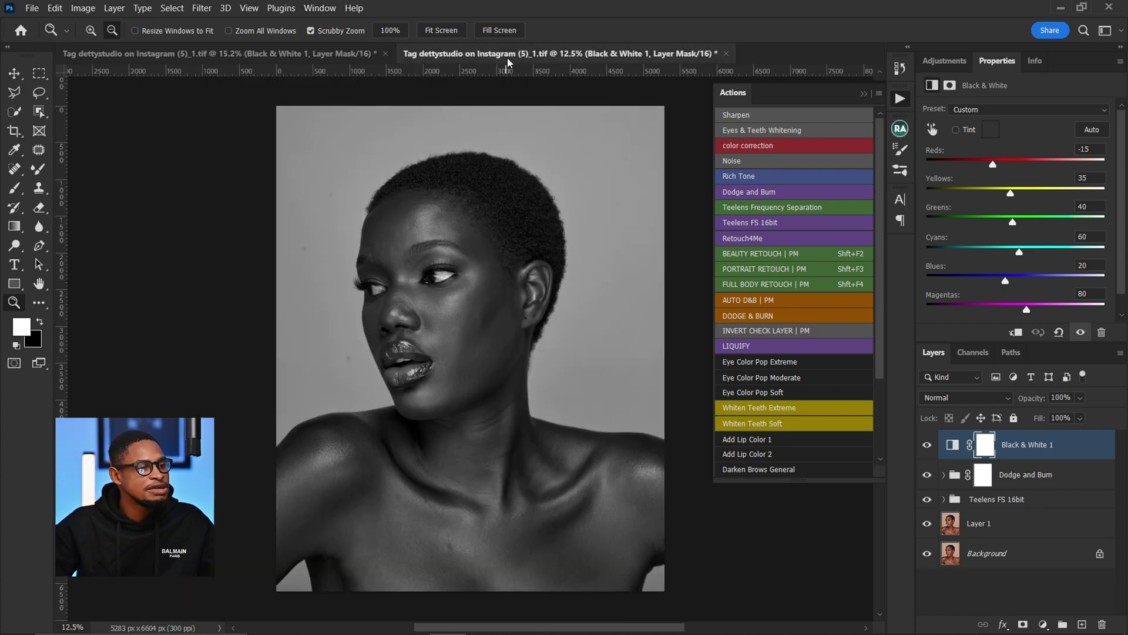
- Arrange the two portrait windows side by side with the 2-up Vertical layout and collapse the Actions list covering the second one
left_click(242, 54)
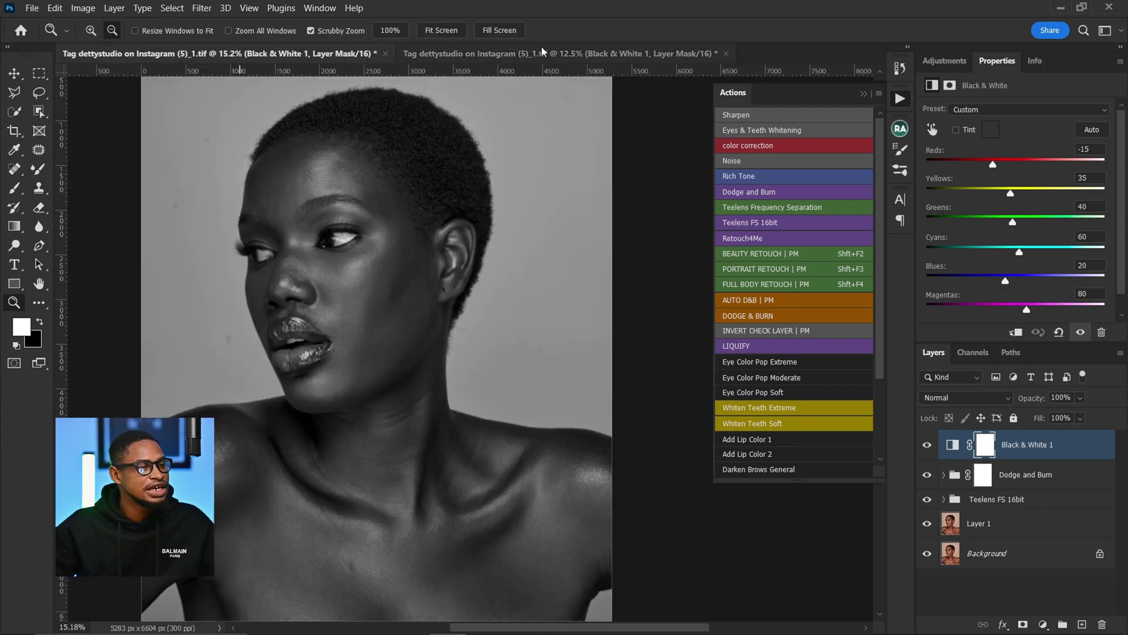
left_click(322, 9)
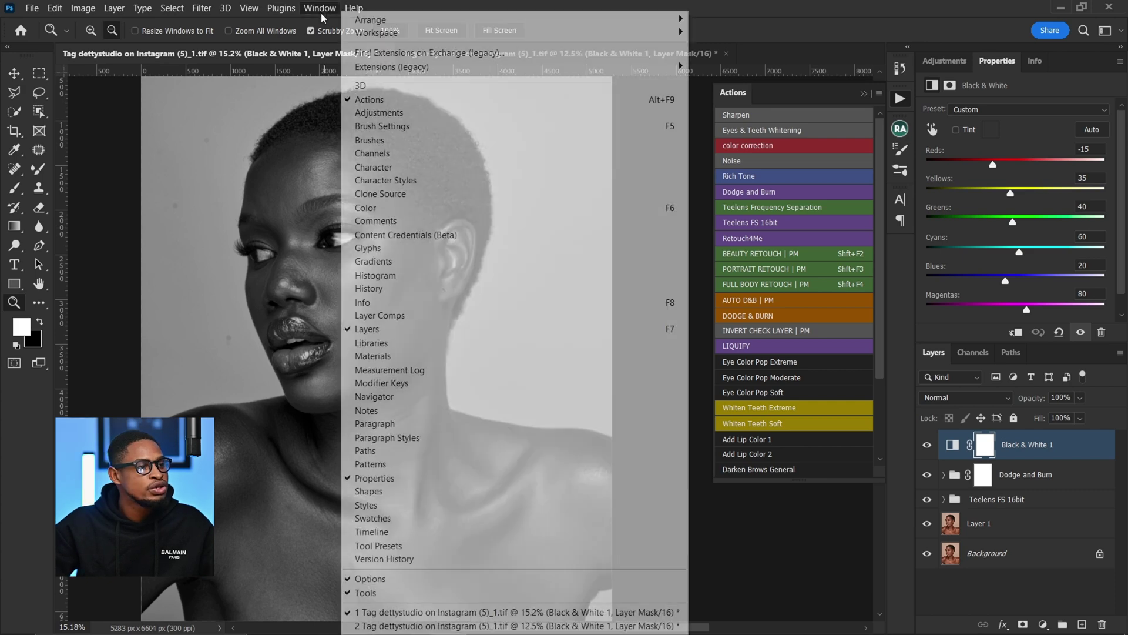
mouse_move(508, 22)
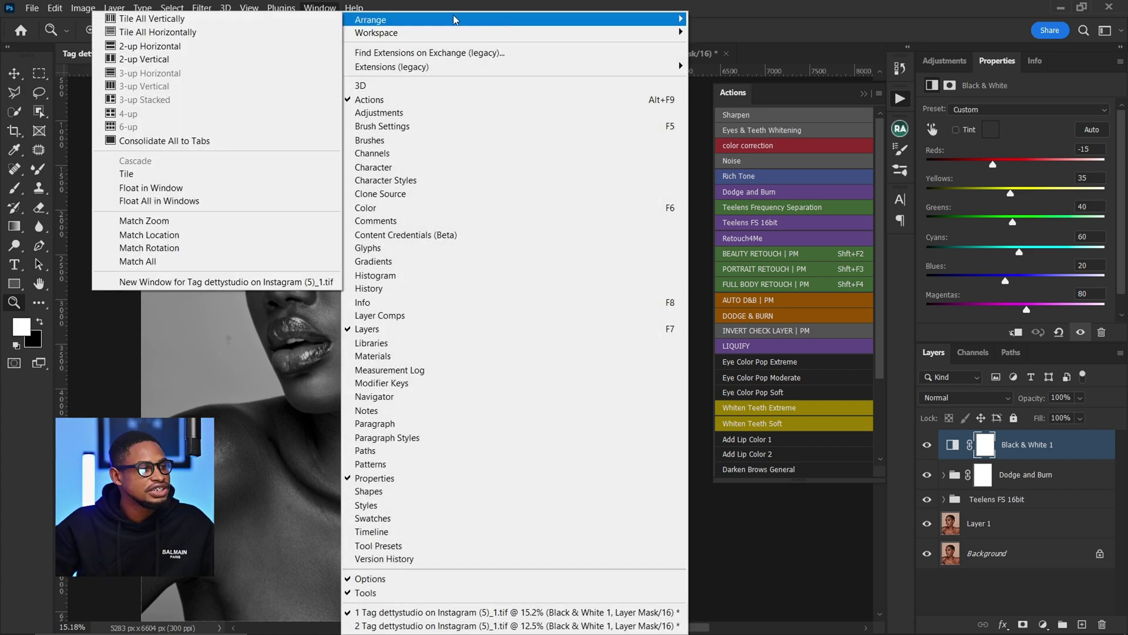
left_click(193, 64)
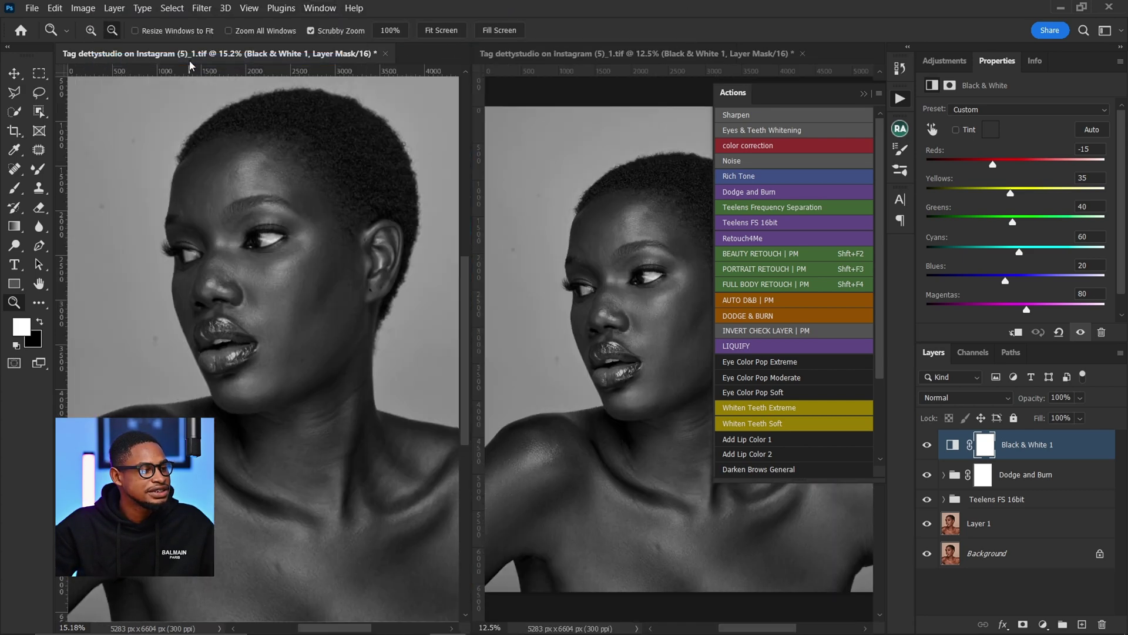
left_click(864, 93)
- Zoom the second window out to about 10.6% to fit the whole portrait and the first window in to about 24% on the face
left_click(717, 284)
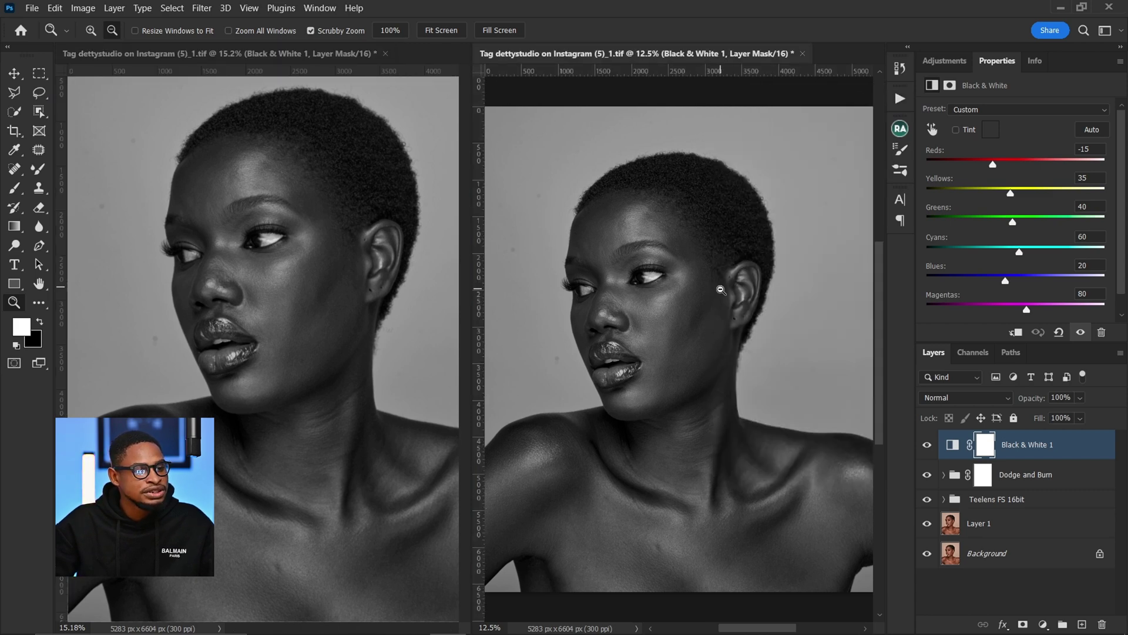
left_click_drag(731, 297, 723, 295)
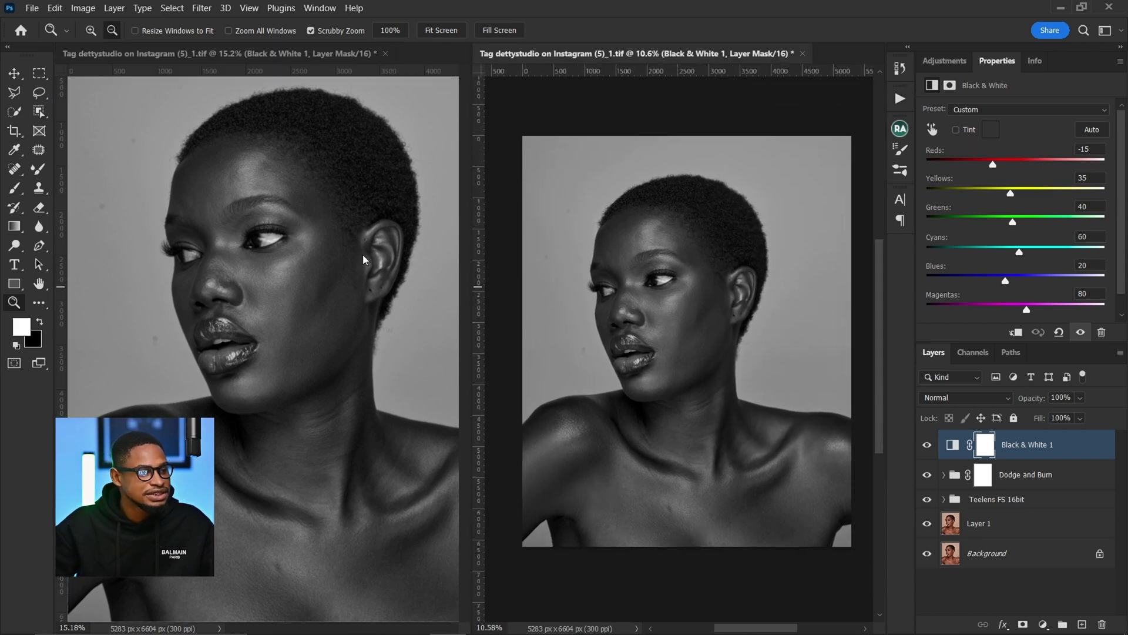
left_click(304, 228)
mouse_move(314, 214)
left_mouse_down()
mouse_move(346, 214)
mouse_move(328, 214)
left_mouse_up()
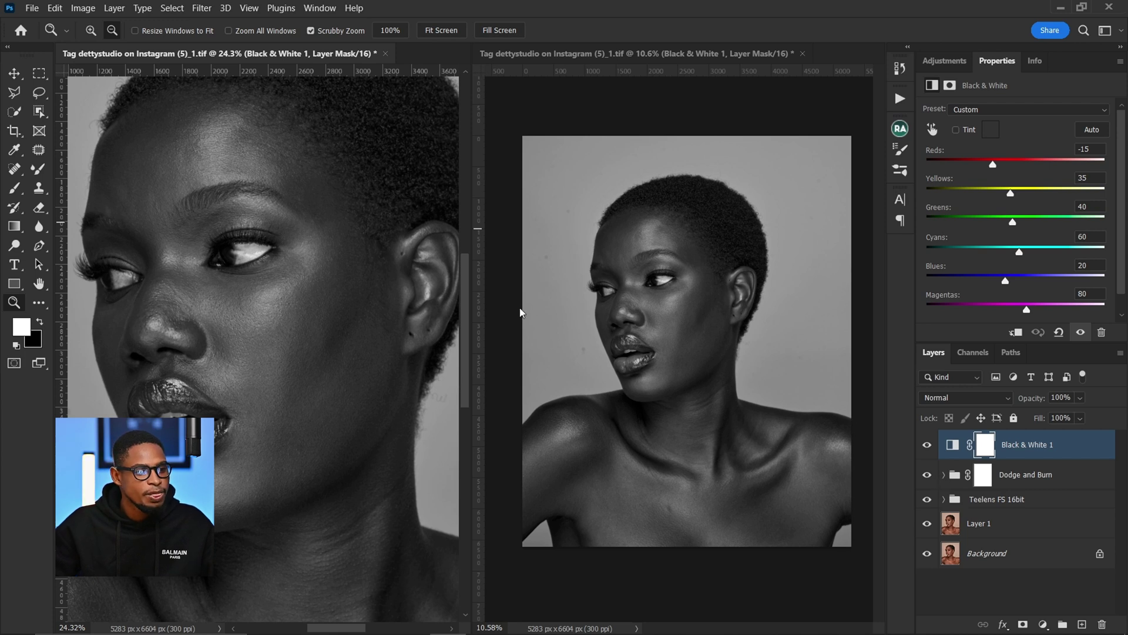
- Brush a red mark on the forehead and a white scribble on the cheek on a new layer, and delete that layer
left_click(15, 190)
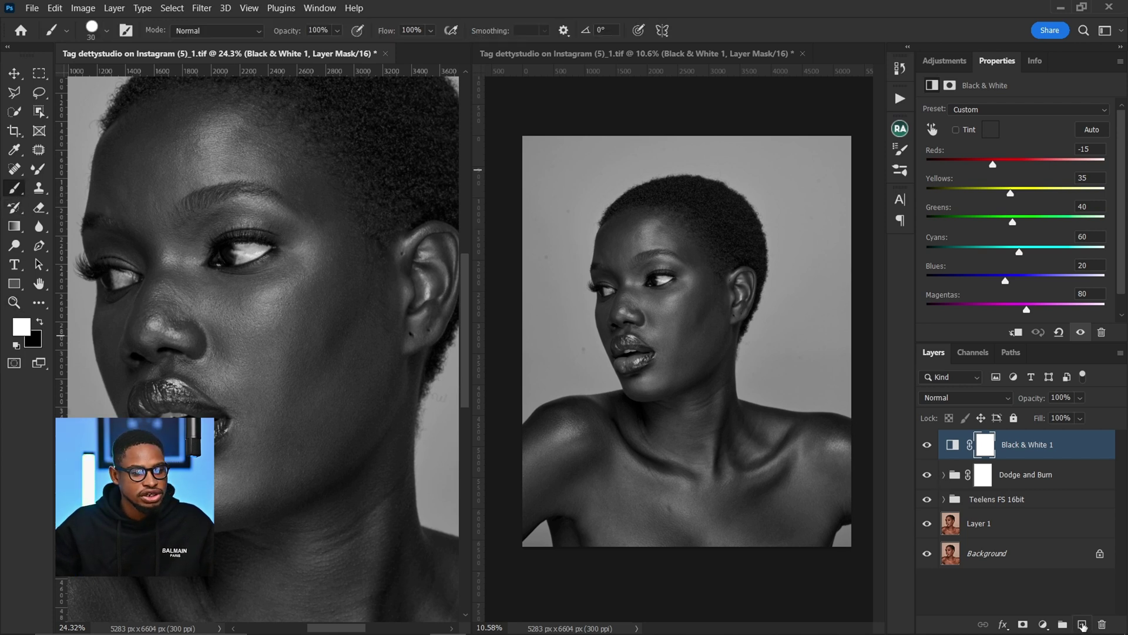
left_click(1083, 626)
left_click_drag(189, 151, 172, 176)
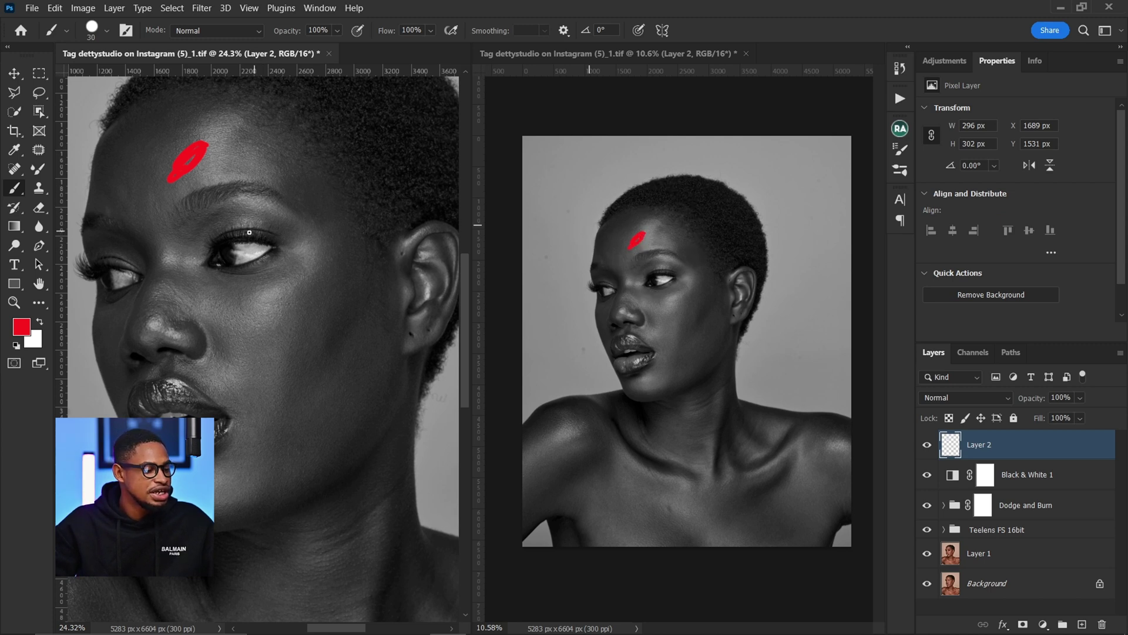
key("x")
mouse_move(324, 280)
left_mouse_down()
mouse_move(296, 347)
mouse_move(315, 337)
left_mouse_up()
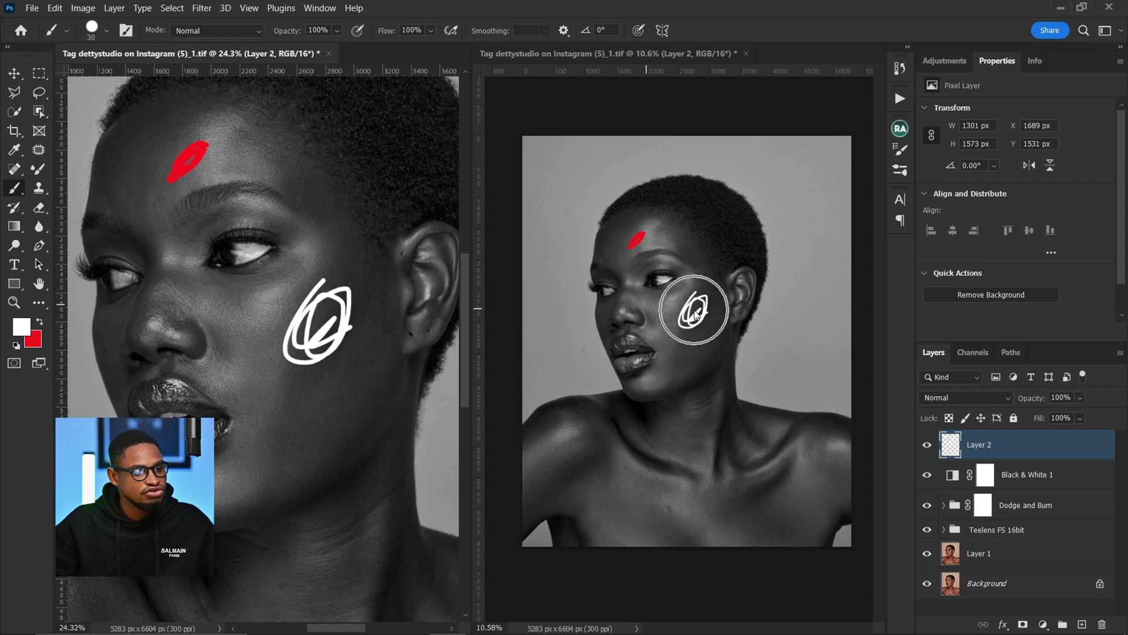
key("Delete")
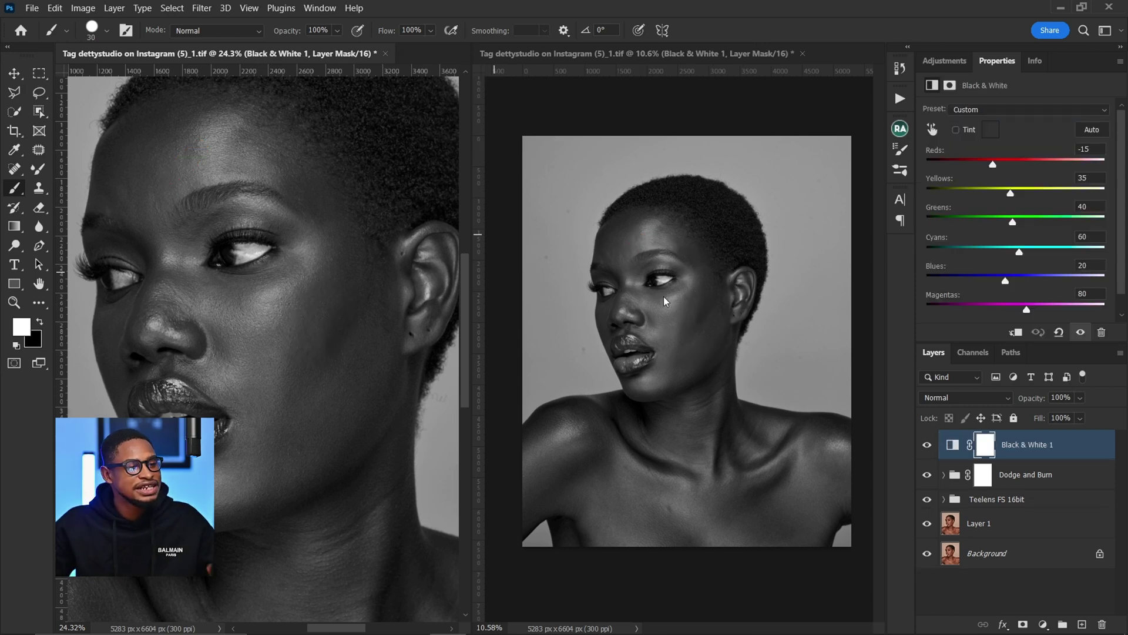
- Examine the skin around the eye and eyebrow at about 44% in the first window against the full portrait in the second
key("z")
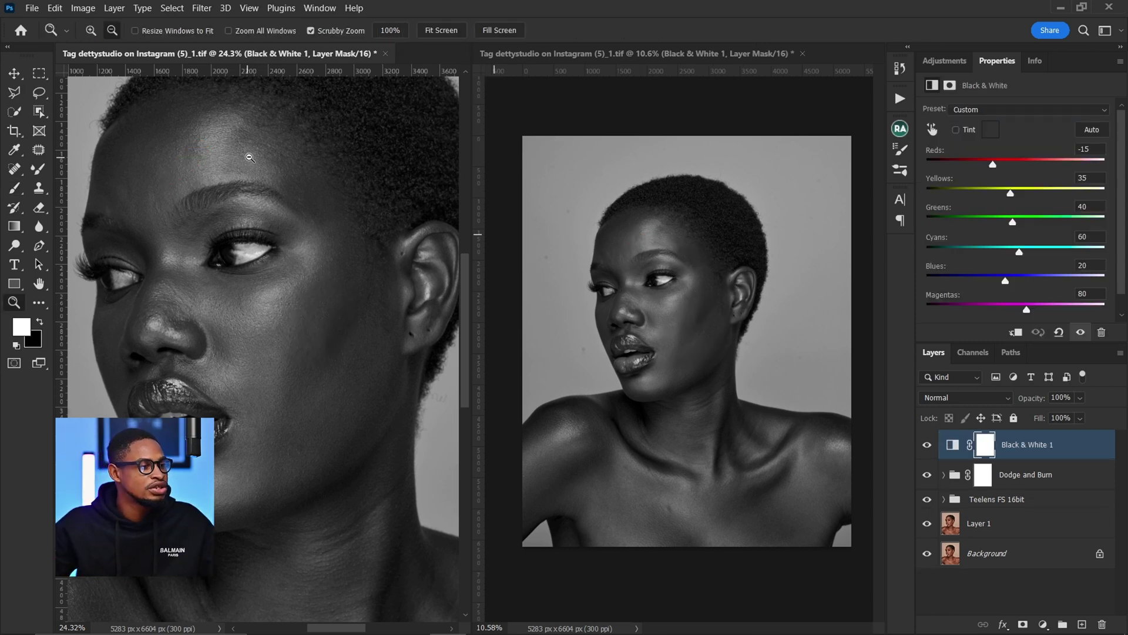
left_click_drag(250, 159, 254, 146)
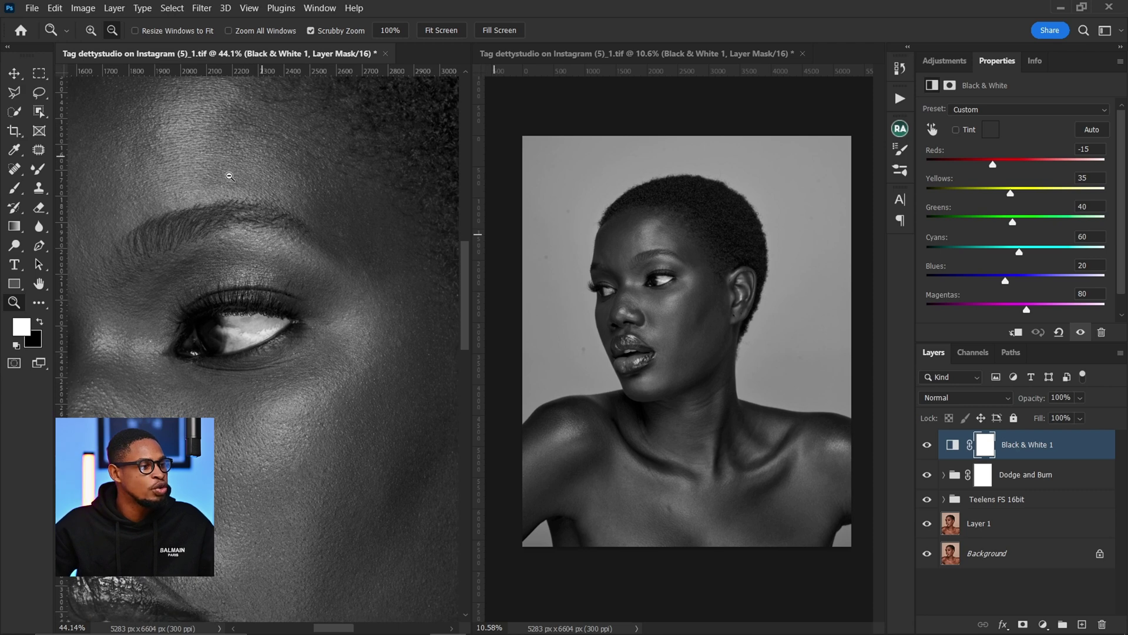
key("ctrl")
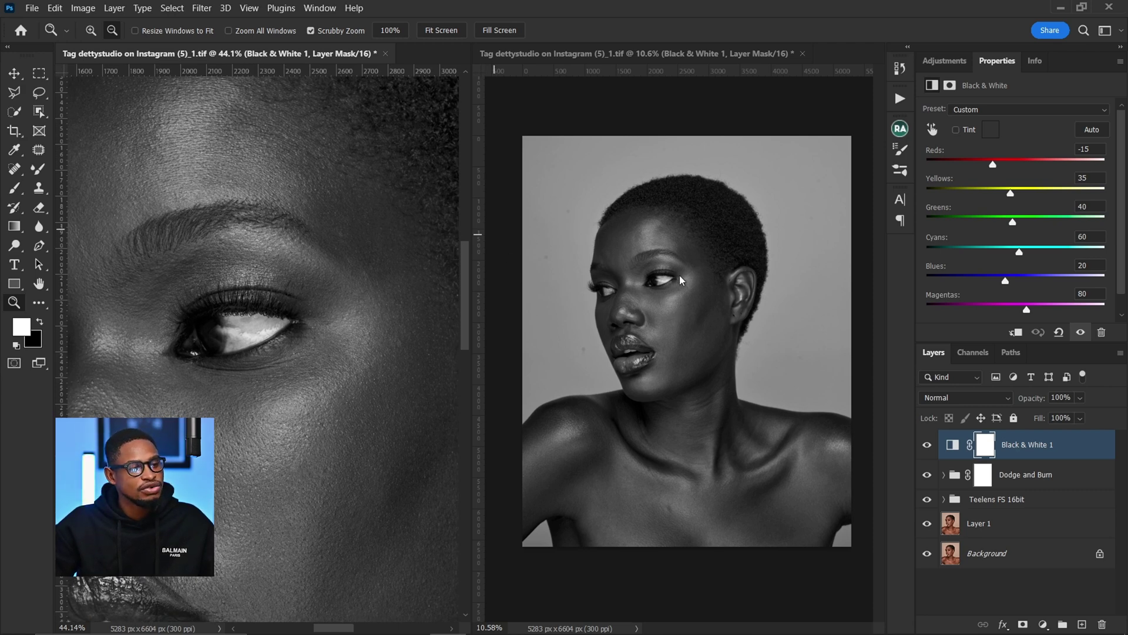
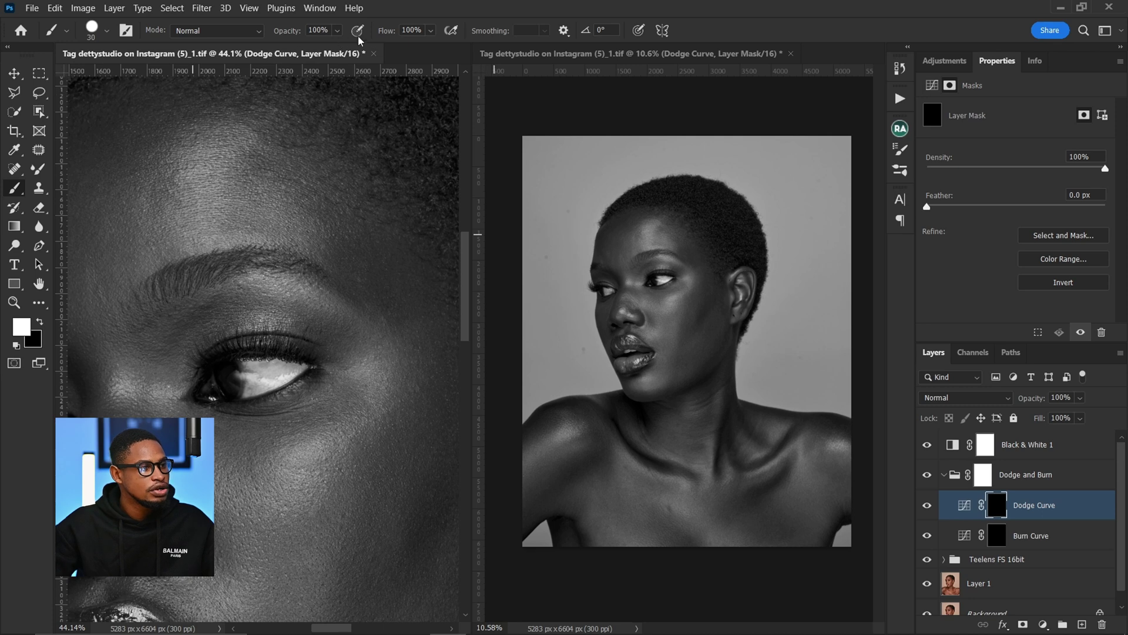
- Set the brush flow to 1%, choose the Soft Round tip at 0% hardness, and check its brush settings
type("1")
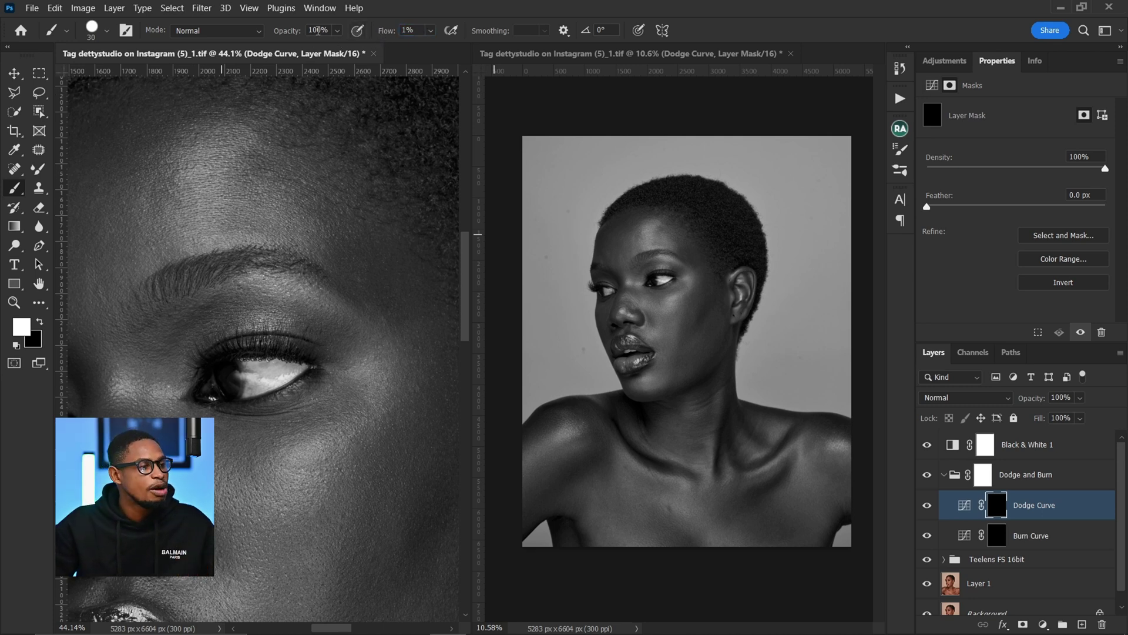
left_click(93, 35)
left_click(84, 209)
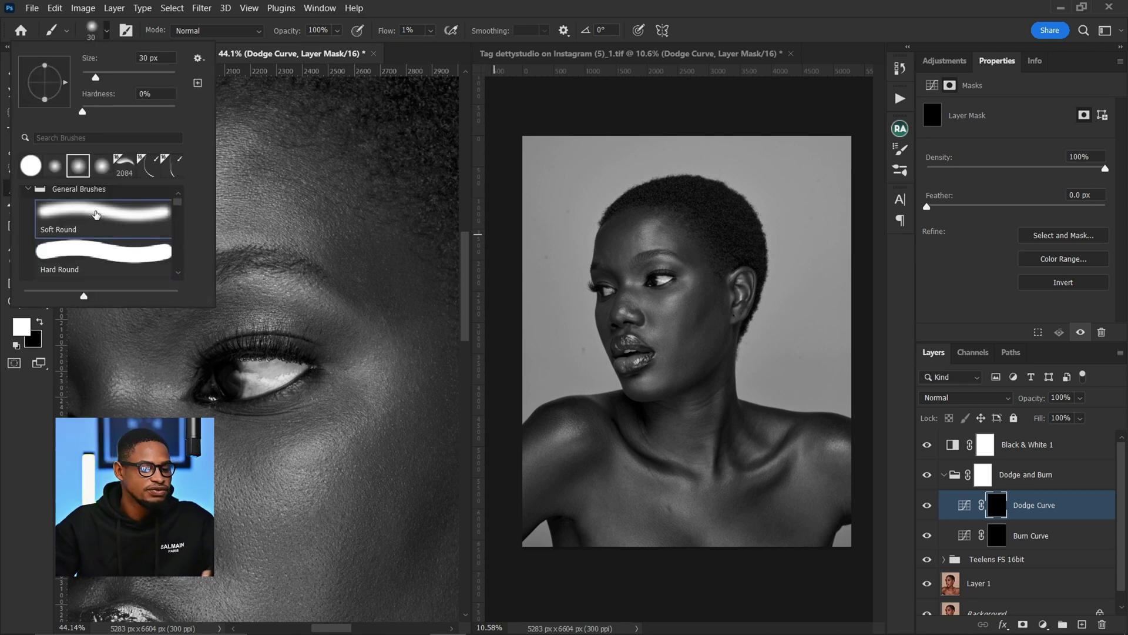
left_click(126, 34)
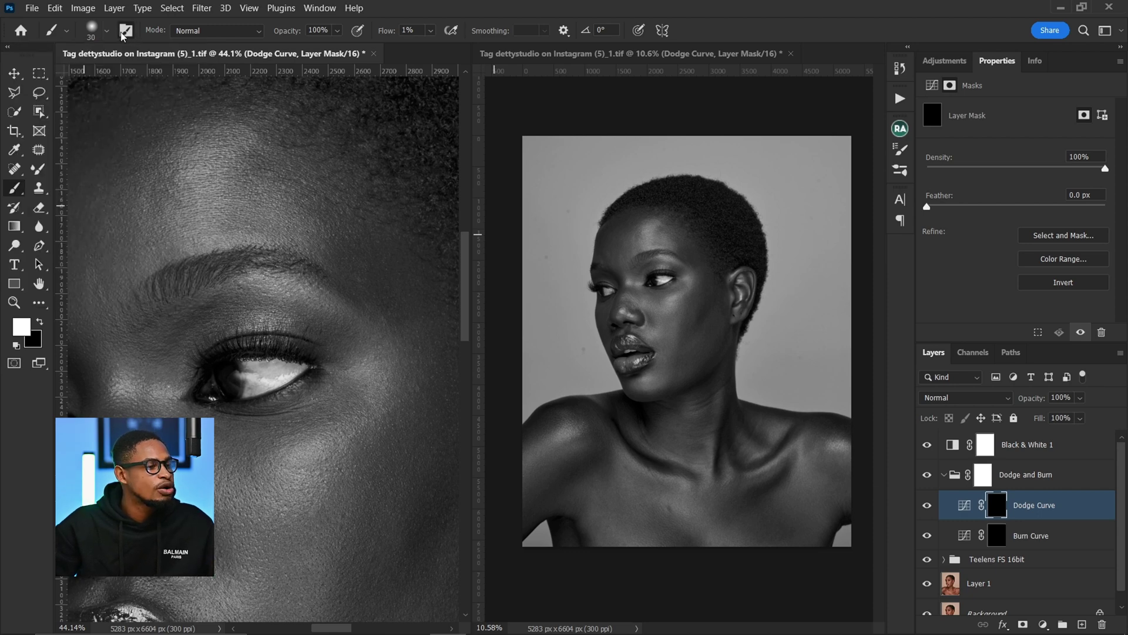
left_click(125, 30)
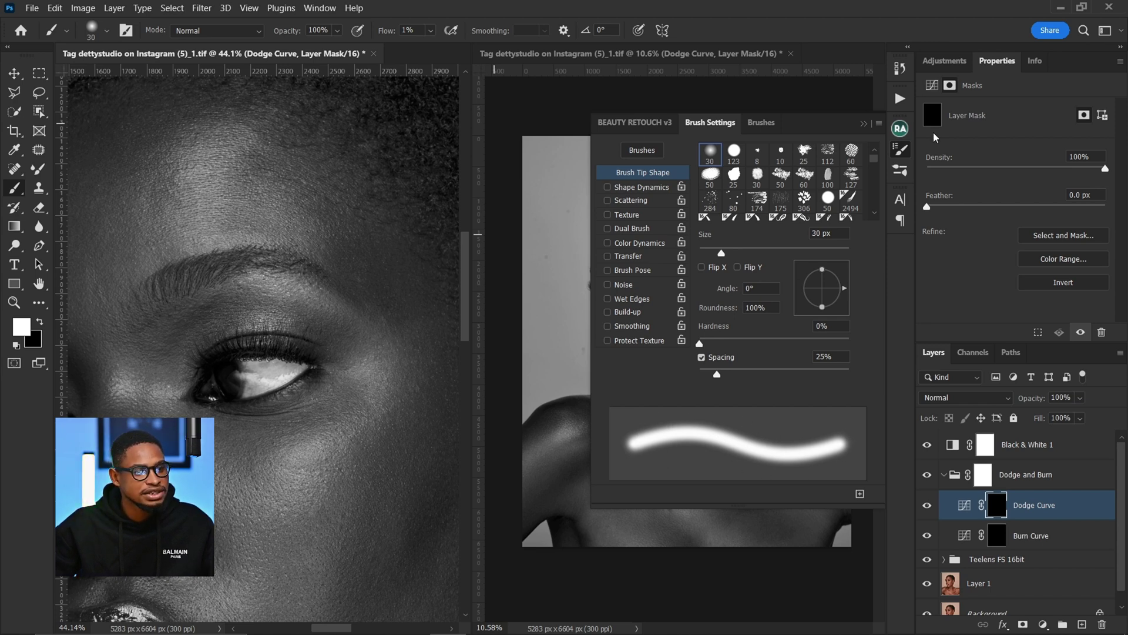
left_click(864, 124)
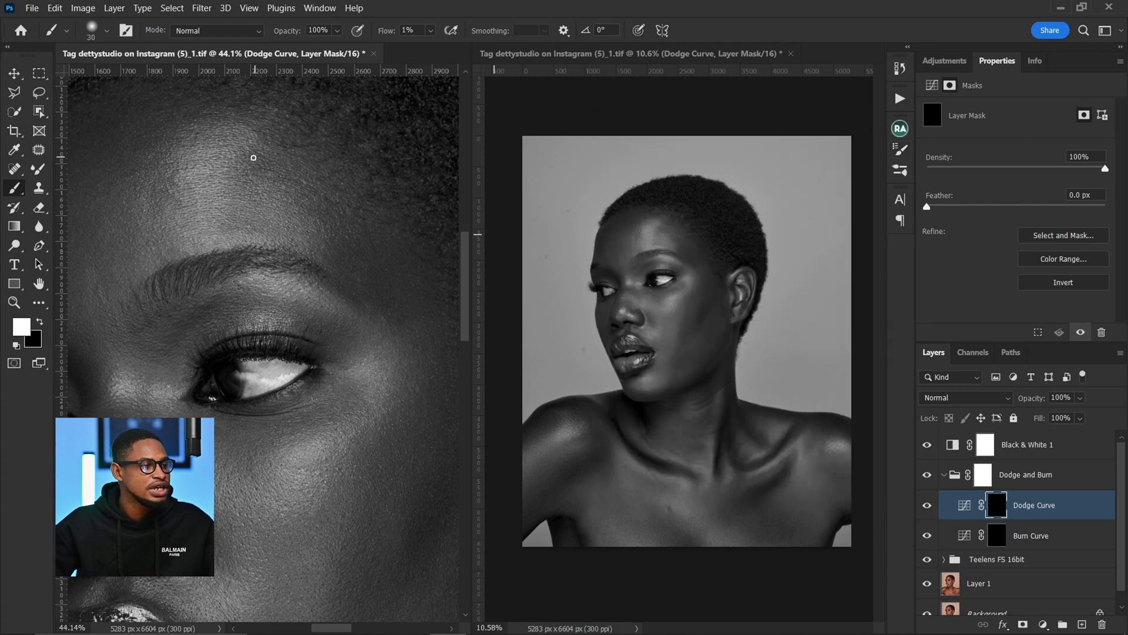
- Enlarge the soft brush to 125 px, keeping white as the foreground colour for painting on the Dodge Curve mask
key("bracketleft")
key("bracketleft")
key("bracketleft")
key("bracketleft")
key("bracketright")
key("bracketright")
key("bracketright")
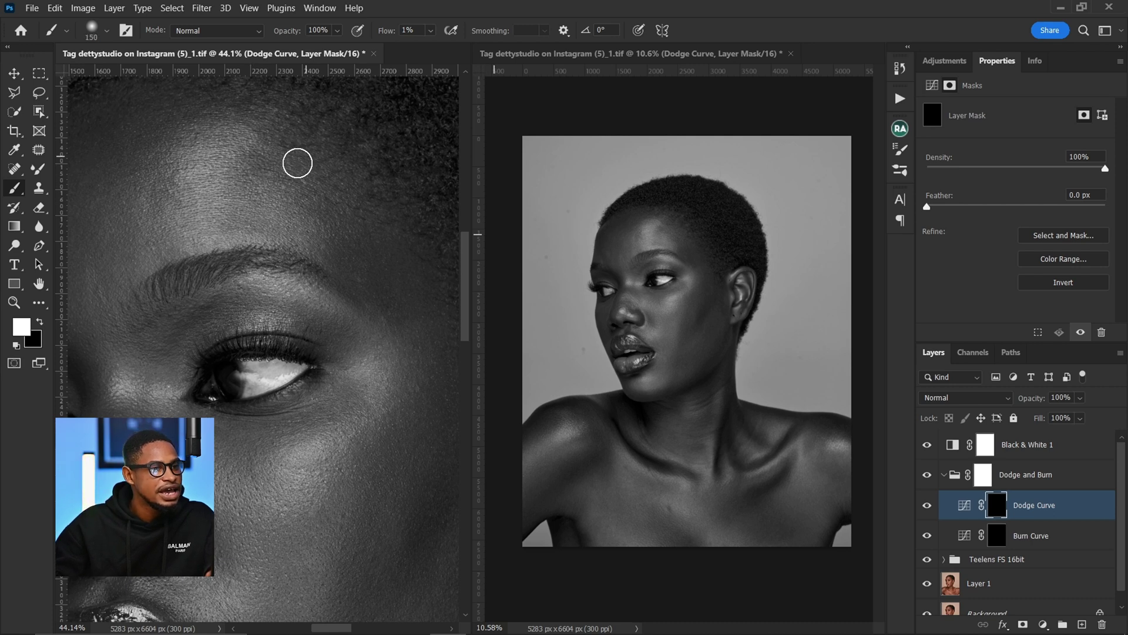
key("bracketleft")
key("x")
key("x")
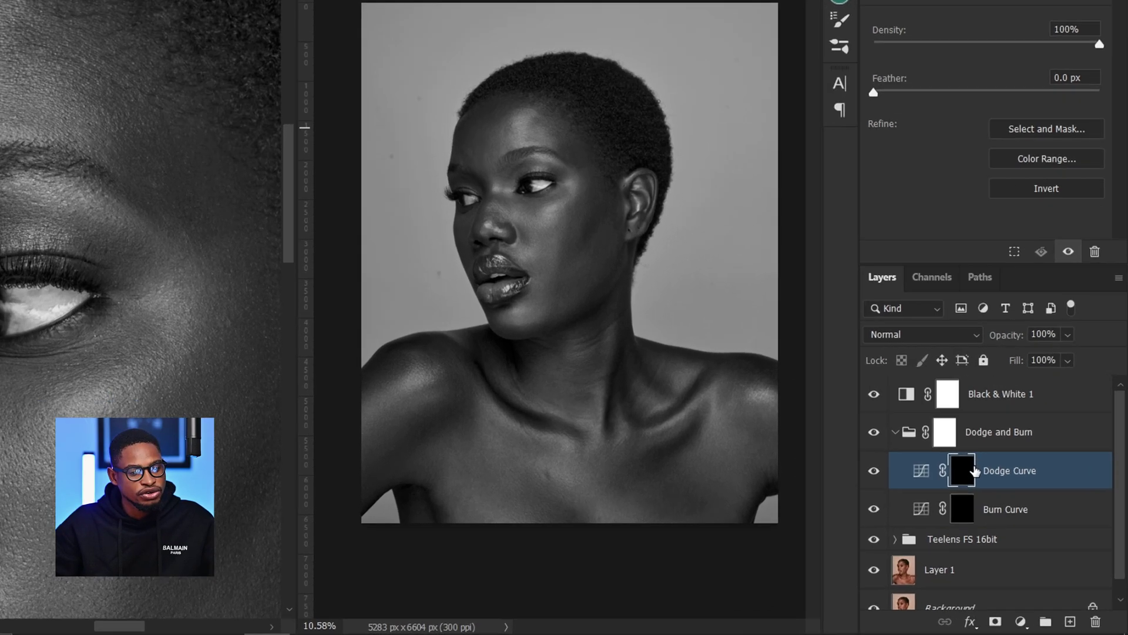
key("ctrl")
key("ctrl")
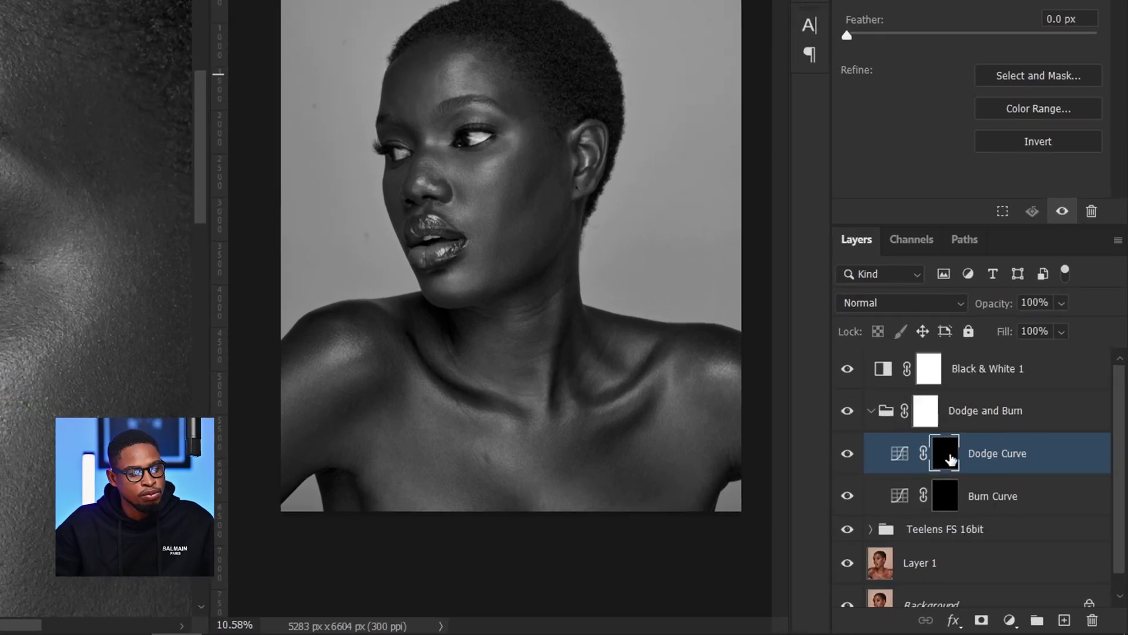
key("ctrl")
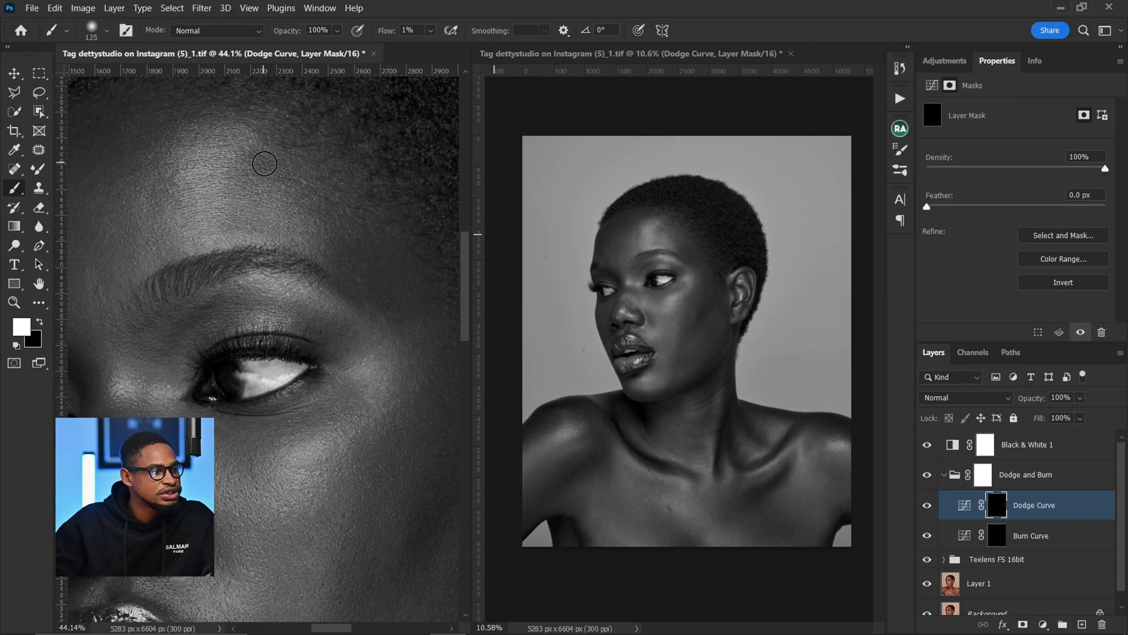
- Dodge the dark patches on the forehead above the eyebrow on the Dodge Curve mask, varying the brush between 80 and 175 px
key("bracketleft")
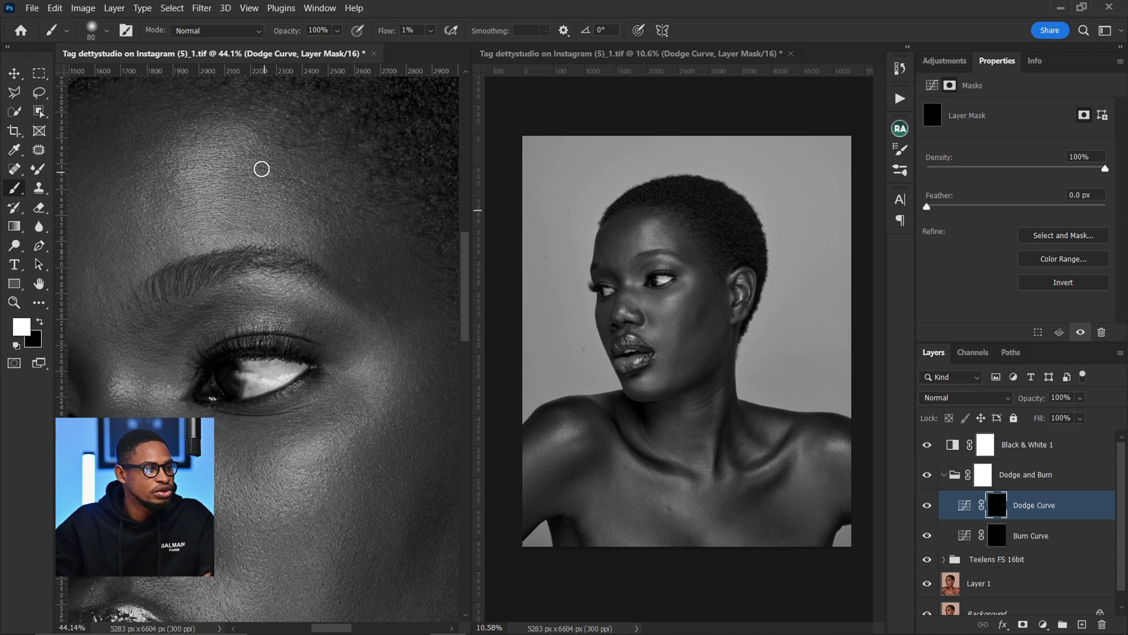
key("bracketright")
key("bracketright")
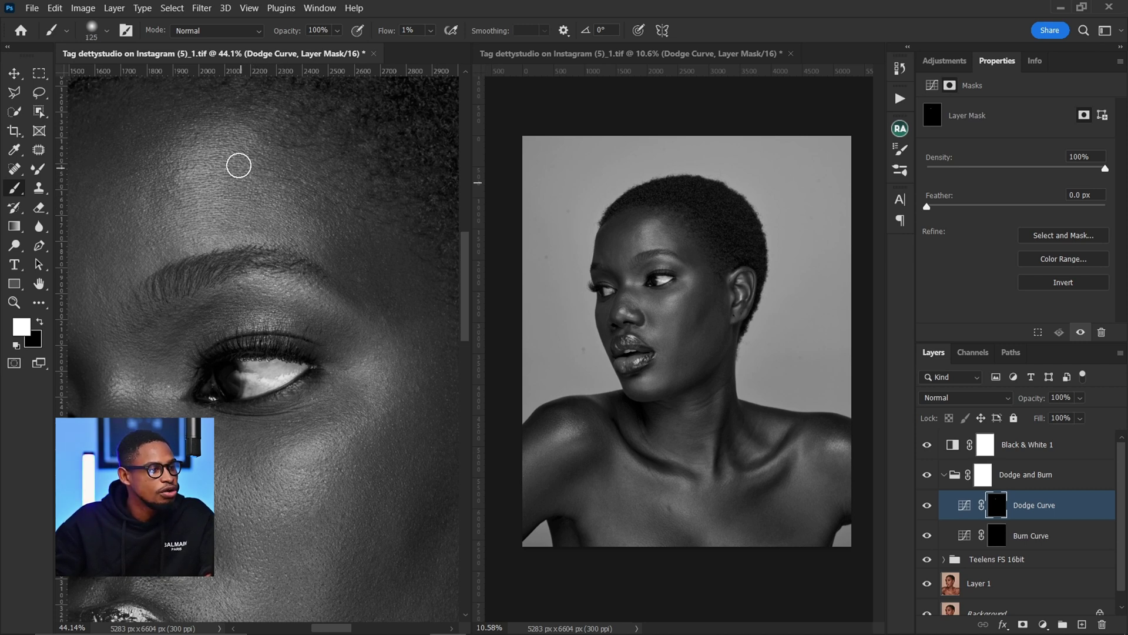
key("bracketleft")
key("bracketleft")
key("bracketleft")
key("bracketright")
key("bracketright")
key("bracketright")
key("bracketright")
key("bracketright")
key("bracketright")
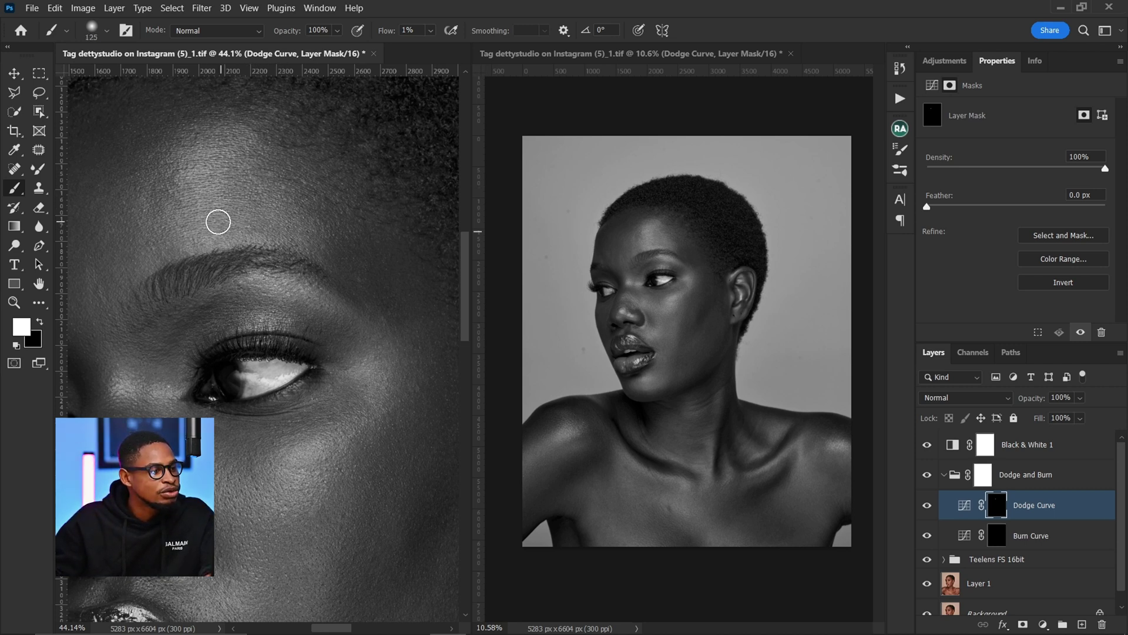
key("bracketleft")
key("bracketleft")
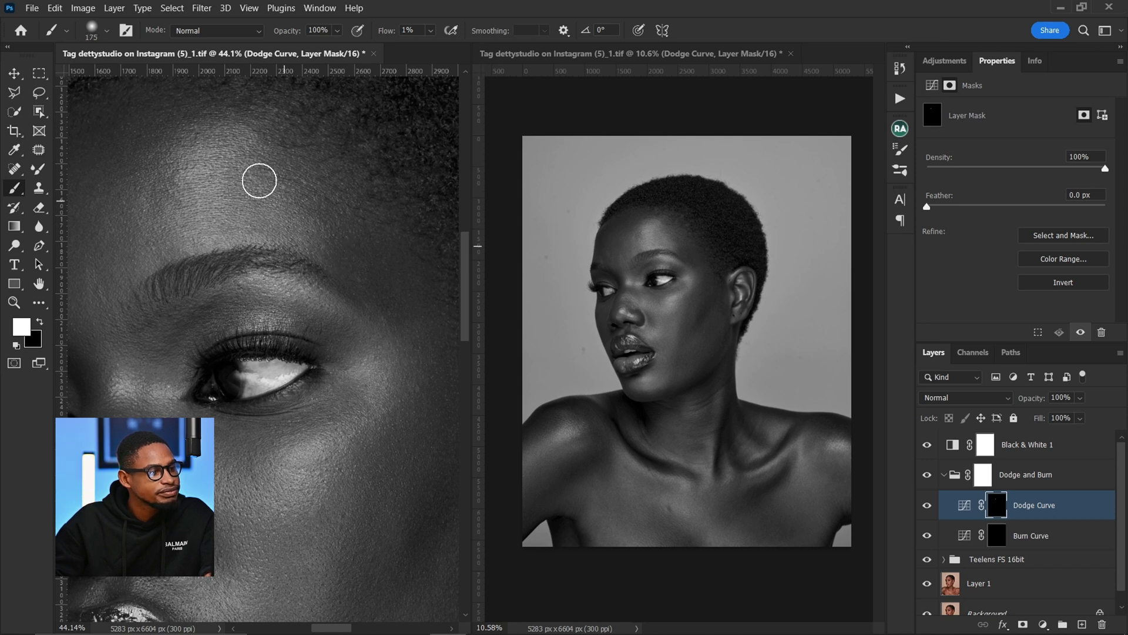
key("bracketleft")
key("ctrl")
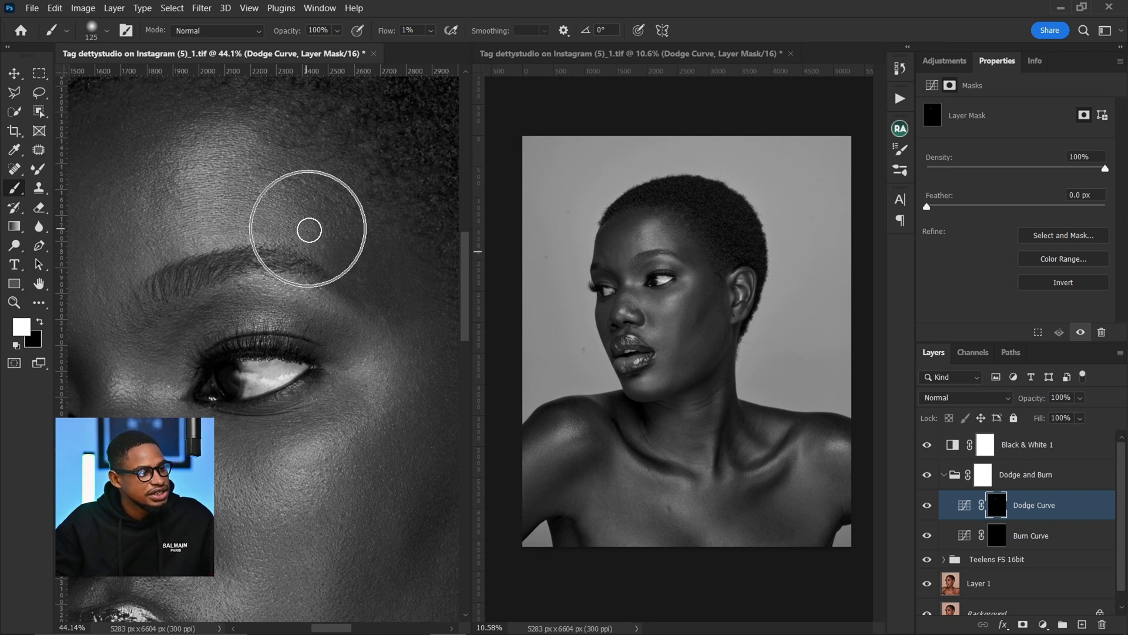
- Burn the uneven bright patches on the forehead above the eyebrow's outer end on the Burn Curve mask, with a brush between 50 and 175 px
left_click(997, 536)
key("bracketleft")
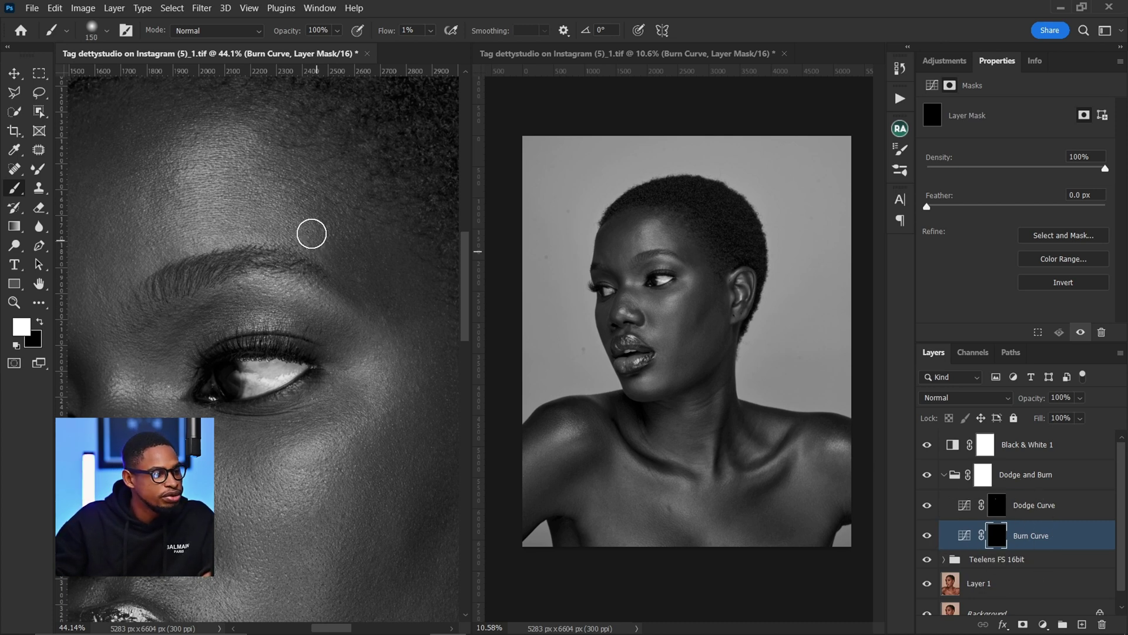
key("bracketright")
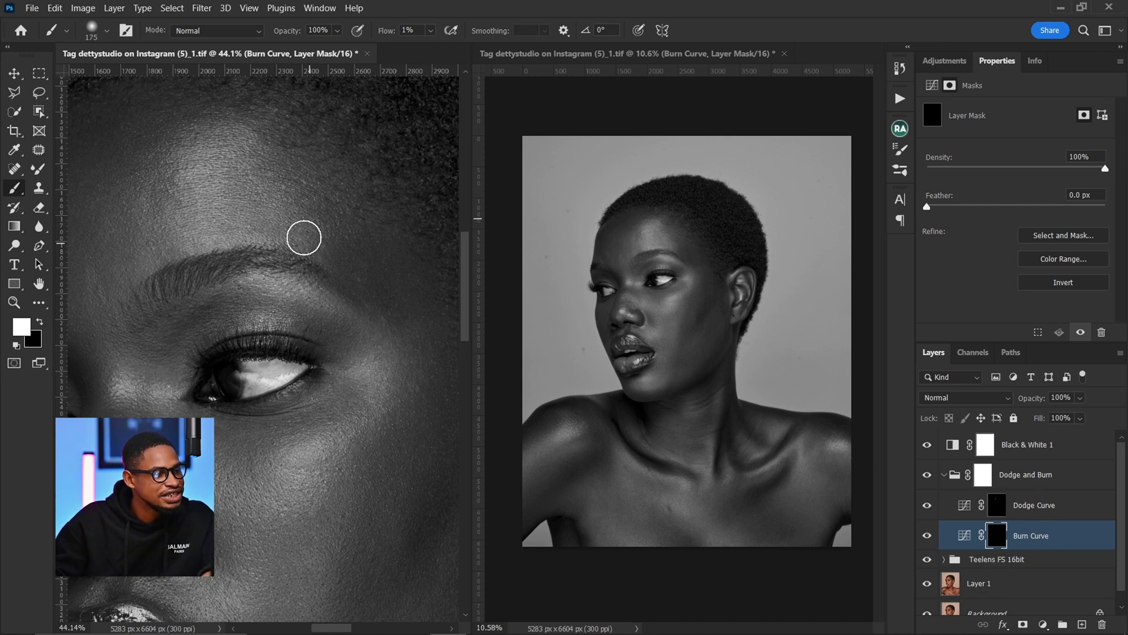
key("z")
mouse_move(302, 234)
left_mouse_down()
mouse_move(348, 260)
mouse_move(314, 257)
left_mouse_up()
key("b")
key("bracketleft")
key("bracketleft")
key("bracketleft")
key("bracketleft")
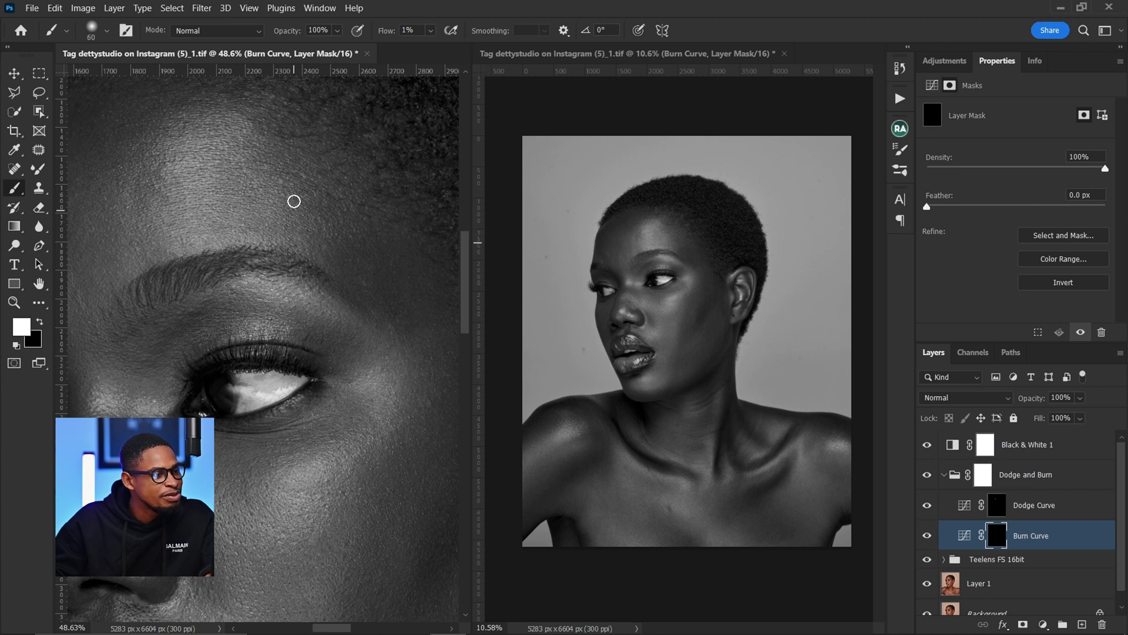
key("bracketright")
key("bracketright")
key("bracketright")
key("bracketright")
key("bracketleft")
key("bracketleft")
key("bracketleft")
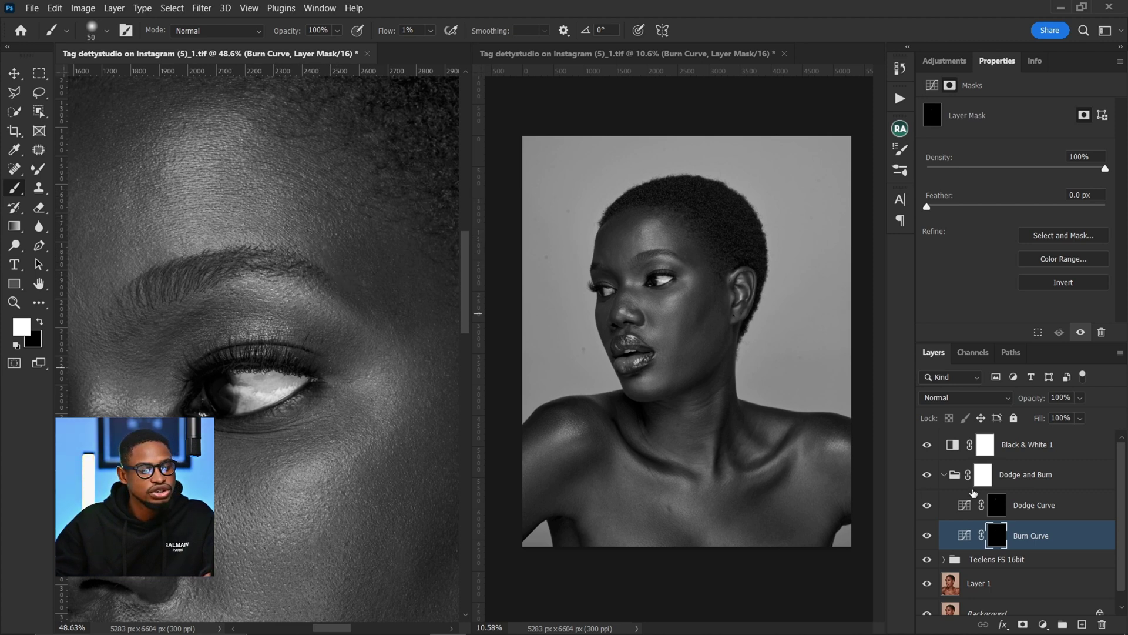
- Switch back to the Dodge Curve mask and dodge the remaining dark forehead patches with a brush of about 150 px
left_click(996, 505)
key("bracketright")
key("bracketright")
key("bracketright")
key("bracketright")
key("bracketright")
key("bracketright")
key("bracketright")
key("bracketright")
key("bracketleft")
key("bracketleft")
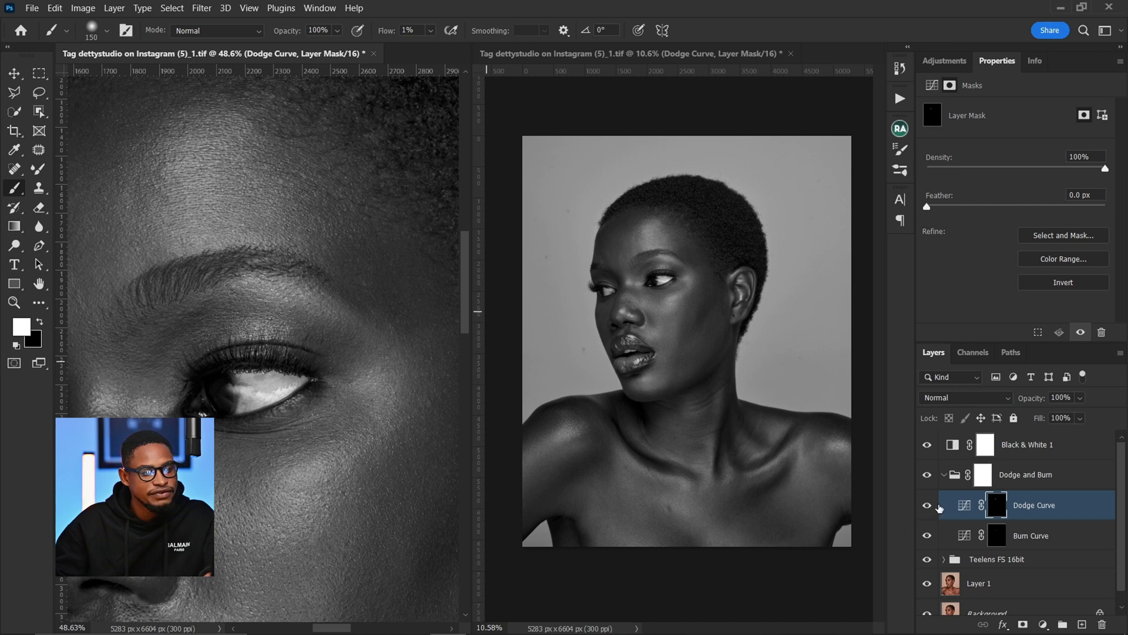
- Burn the bright spots on the forehead and around both ends of the eyebrow on the Burn Curve mask, with a 60 to 150 px brush
left_click(997, 535)
key("bracketleft")
key("bracketleft")
key("bracketleft")
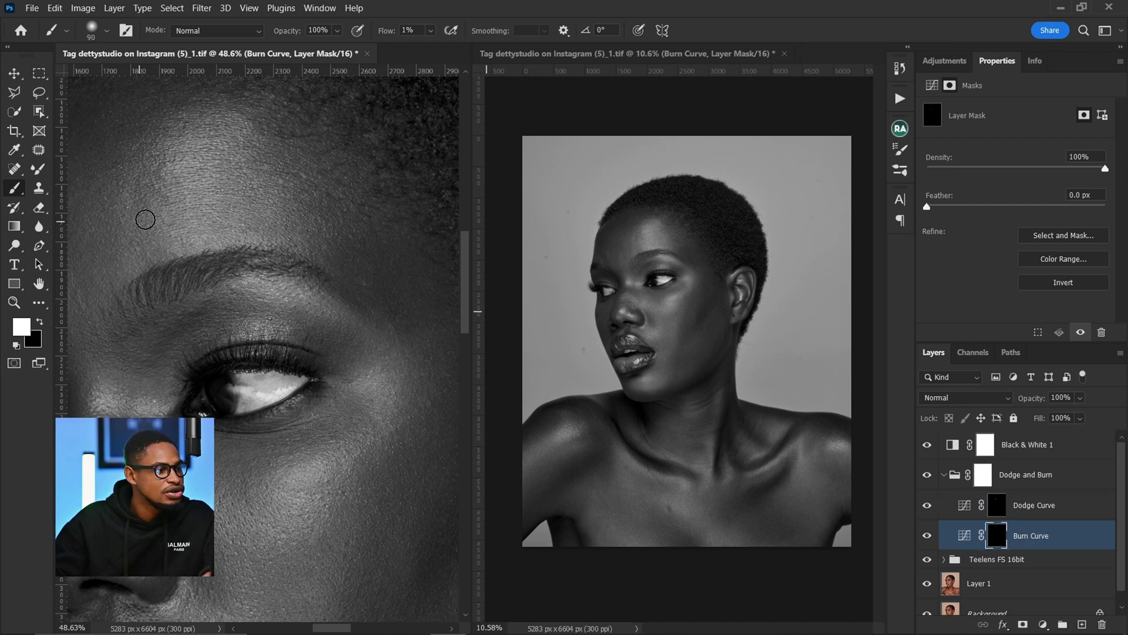
key("bracketright")
key("bracketright")
key("bracketright")
key("bracketright")
key("bracketleft")
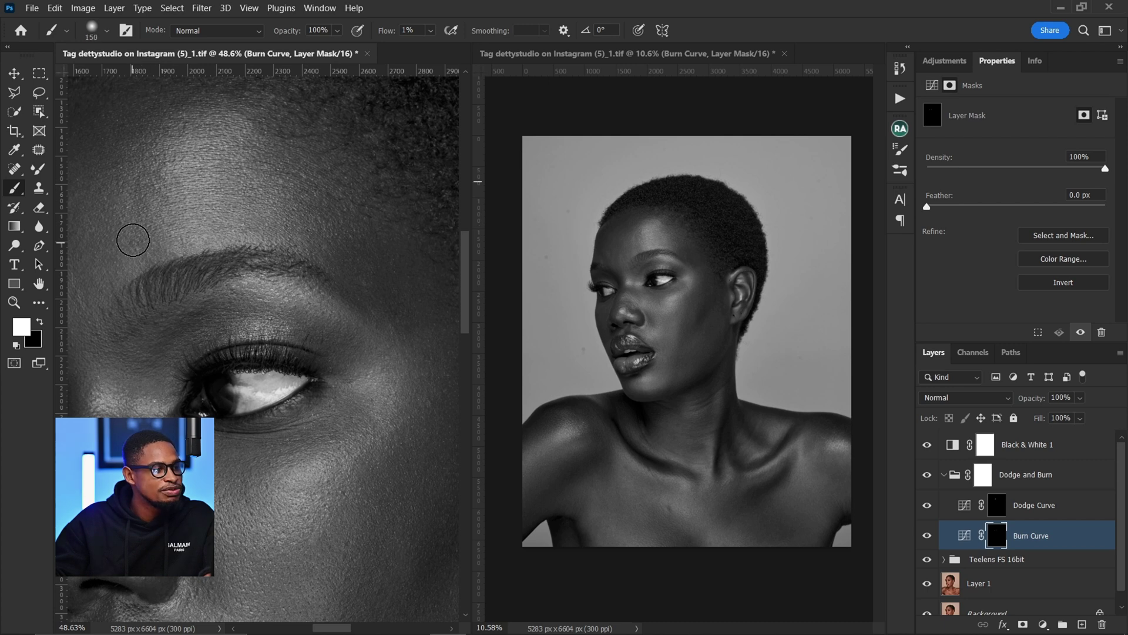
key("bracketleft")
key("bracketleft")
key("bracketleft")
key("bracketleft")
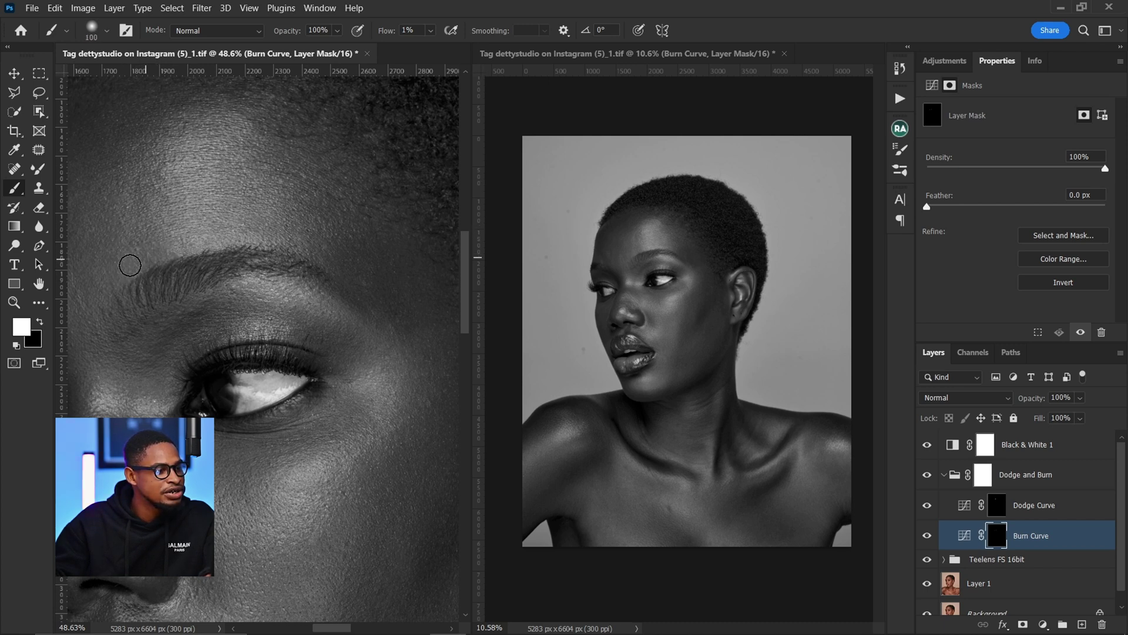
key("bracketleft")
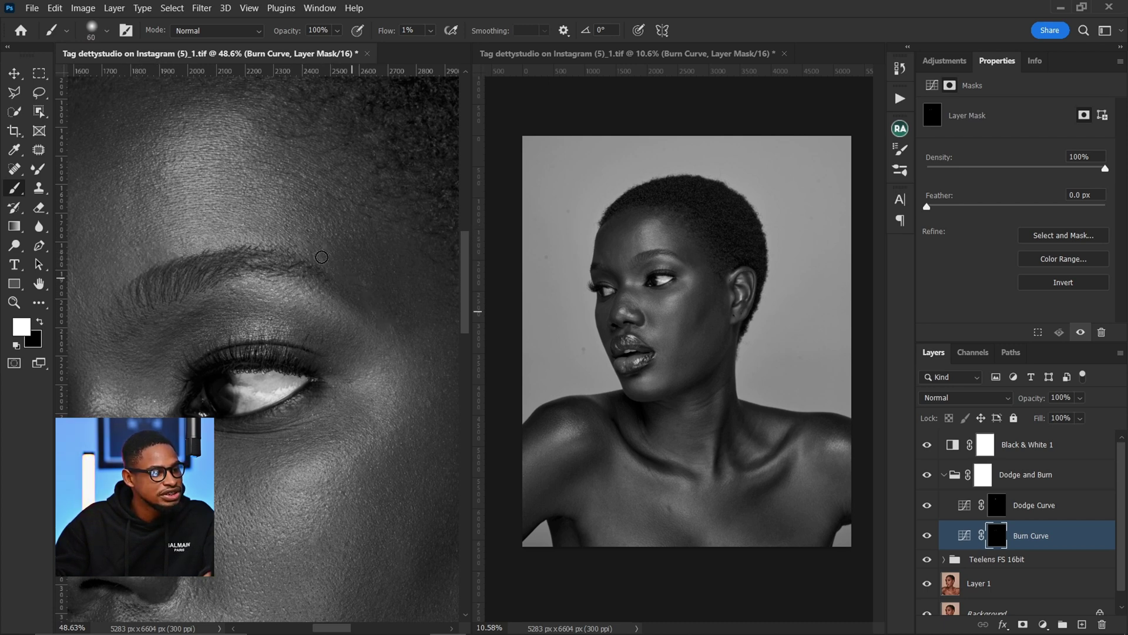
key("bracketright")
key("bracketright")
key("bracketright")
key("bracketright")
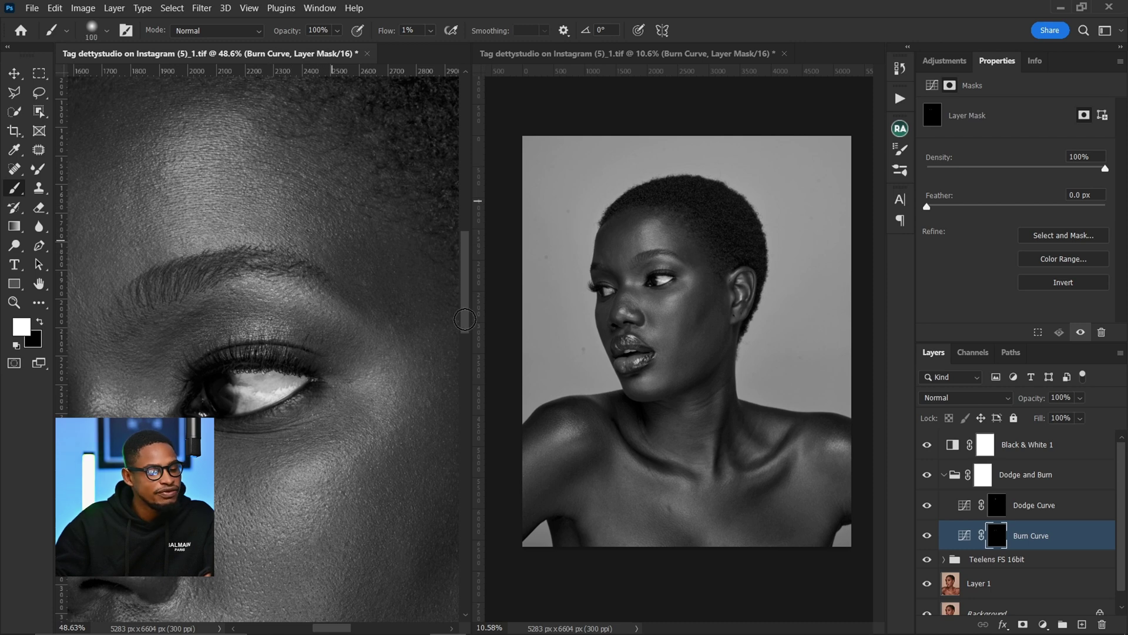
- Compare the portrait with and without the Dodge and Burn group, in black and white and with Black & White 1 hidden
left_click(928, 476)
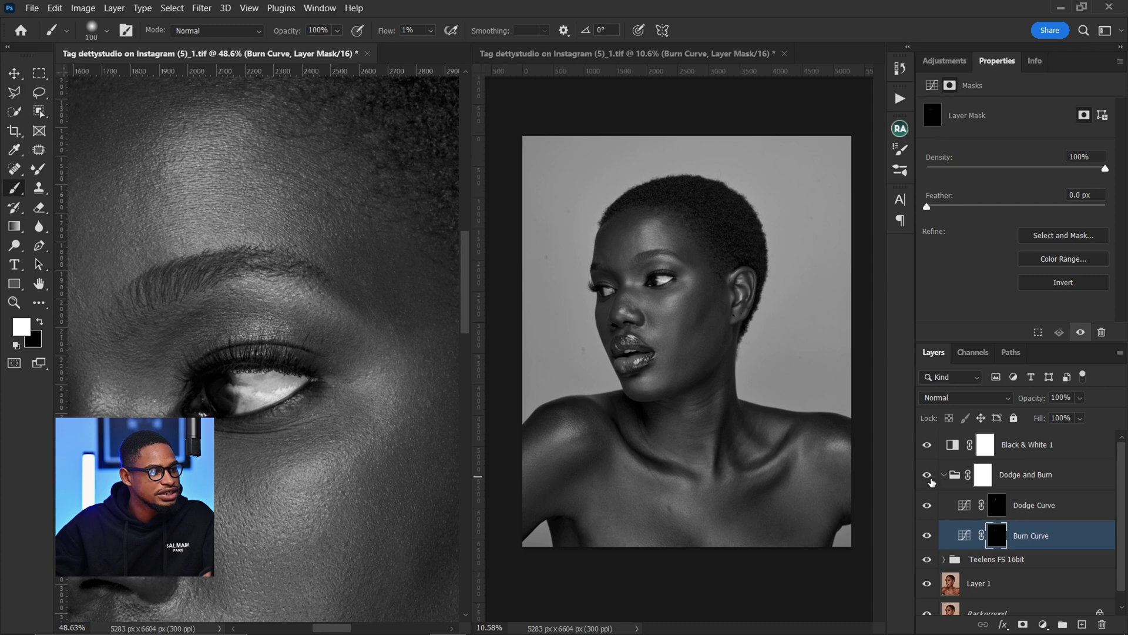
left_click(928, 478)
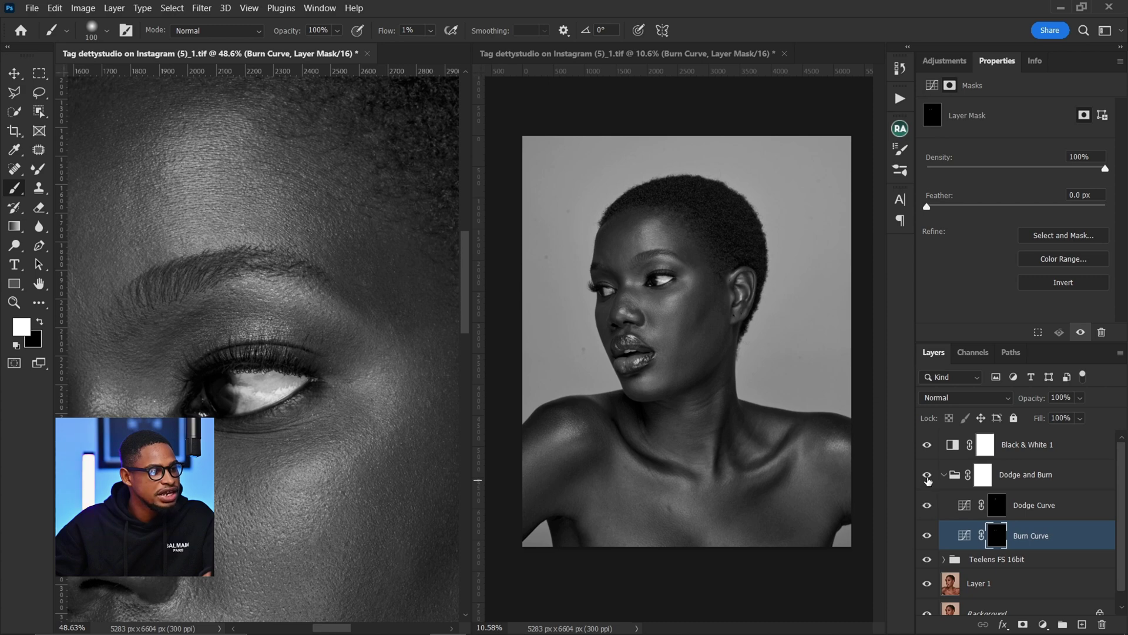
left_click(927, 446)
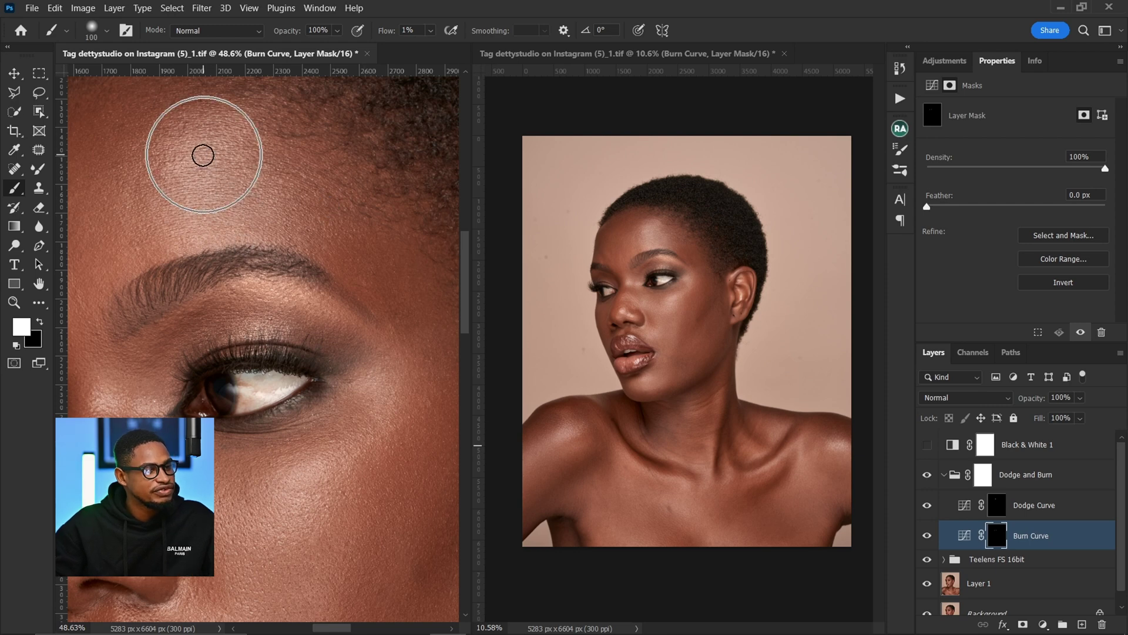
left_click(929, 477)
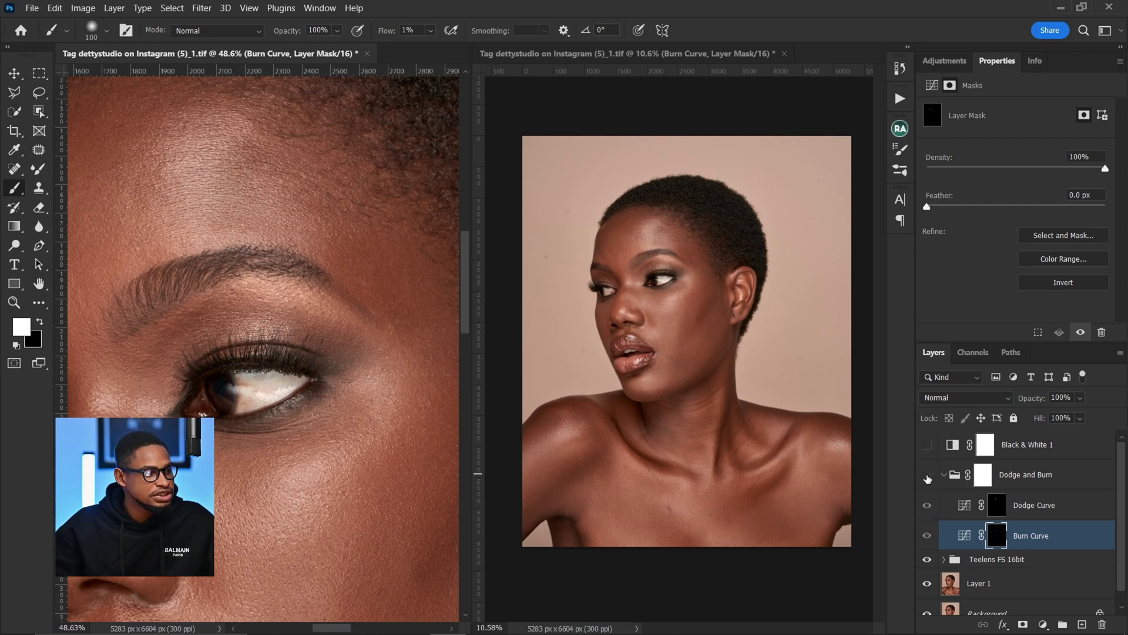
key("ctrl")
key("ctrl")
left_click(928, 474)
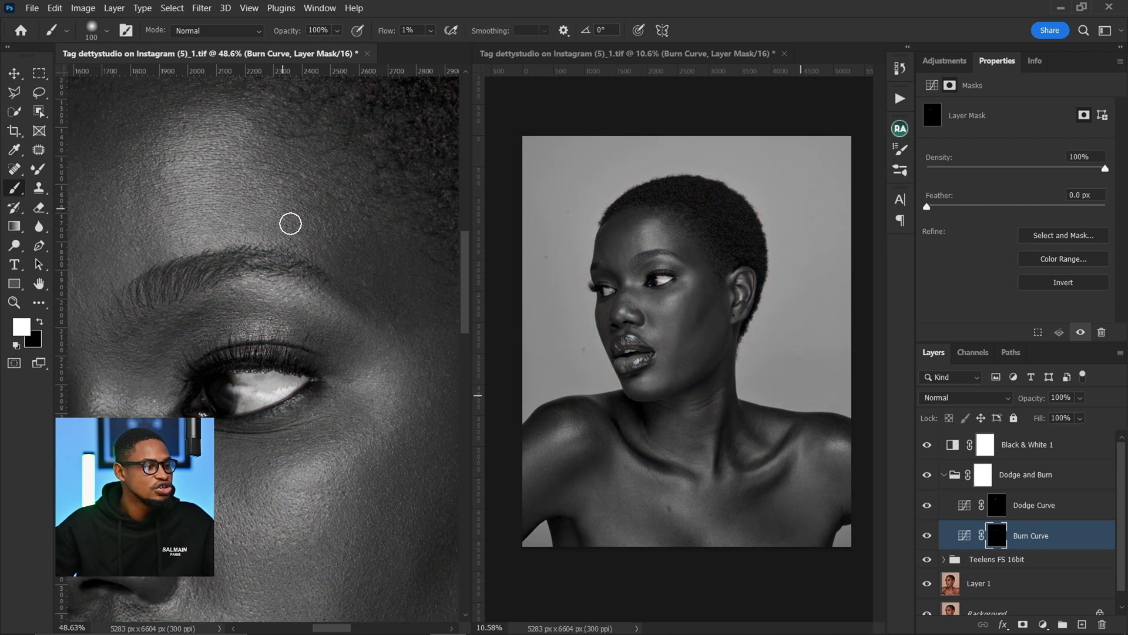
- Dodge the dark skin below the eye's outer corner on the Dodge Curve mask, with a brush of about 125 to 175 px
key("alt+space")
mouse_move(239, 224)
left_mouse_down()
mouse_move(186, 230)
mouse_move(207, 230)
left_mouse_up()
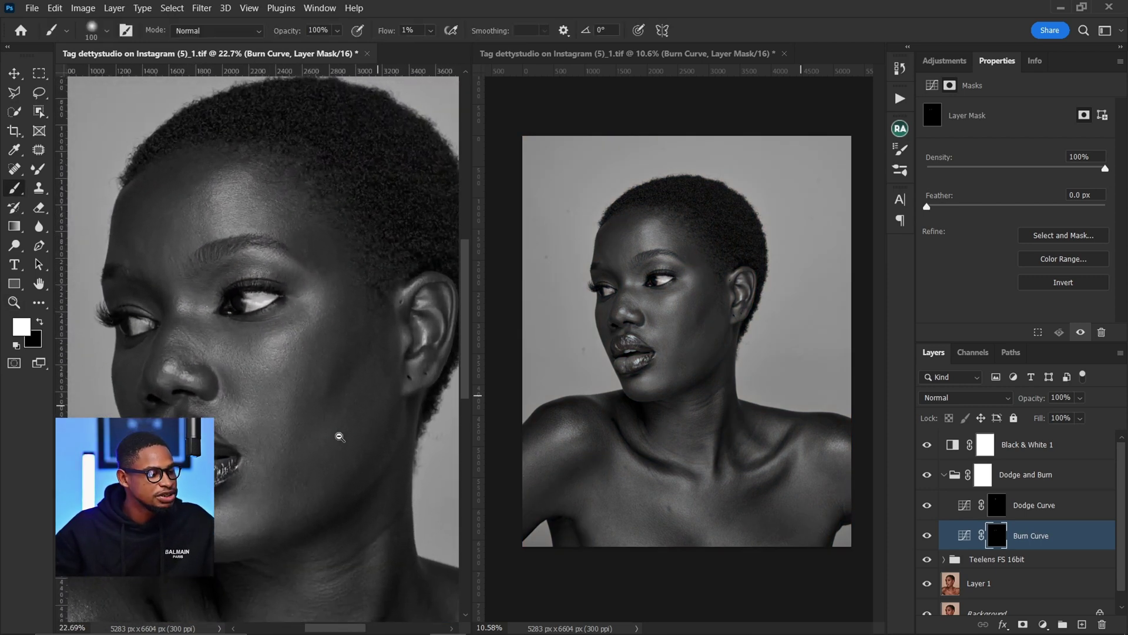
mouse_move(282, 367)
left_mouse_down()
mouse_move(315, 380)
mouse_move(289, 327)
left_mouse_up()
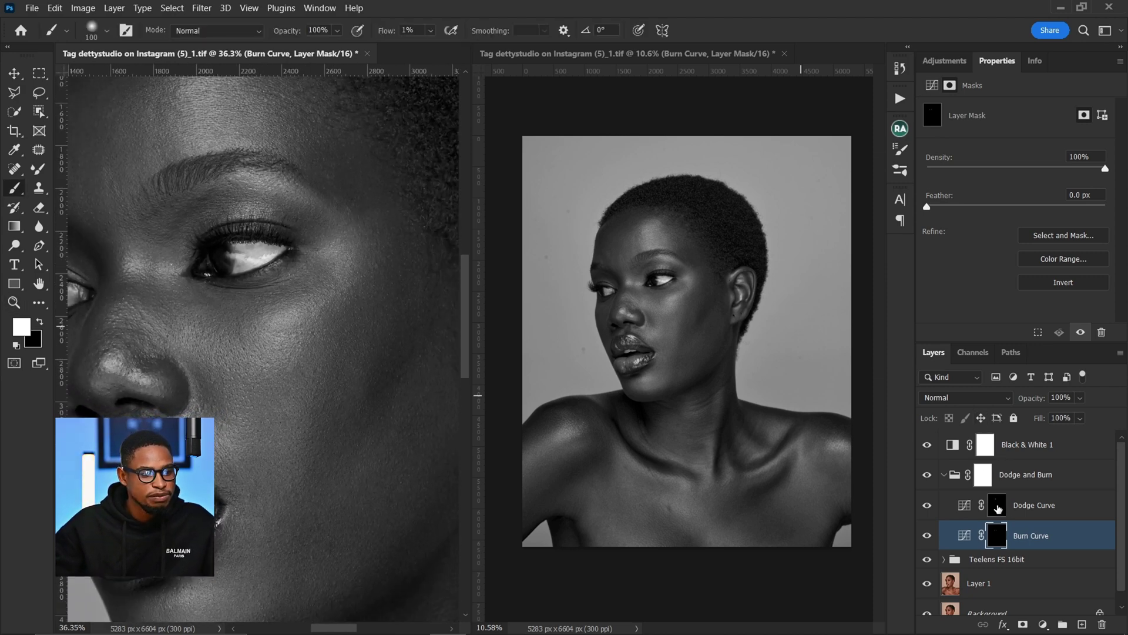
left_click(997, 508)
key("bracketleft")
key("bracketleft")
key("bracketleft")
key("bracketright")
key("ctrl")
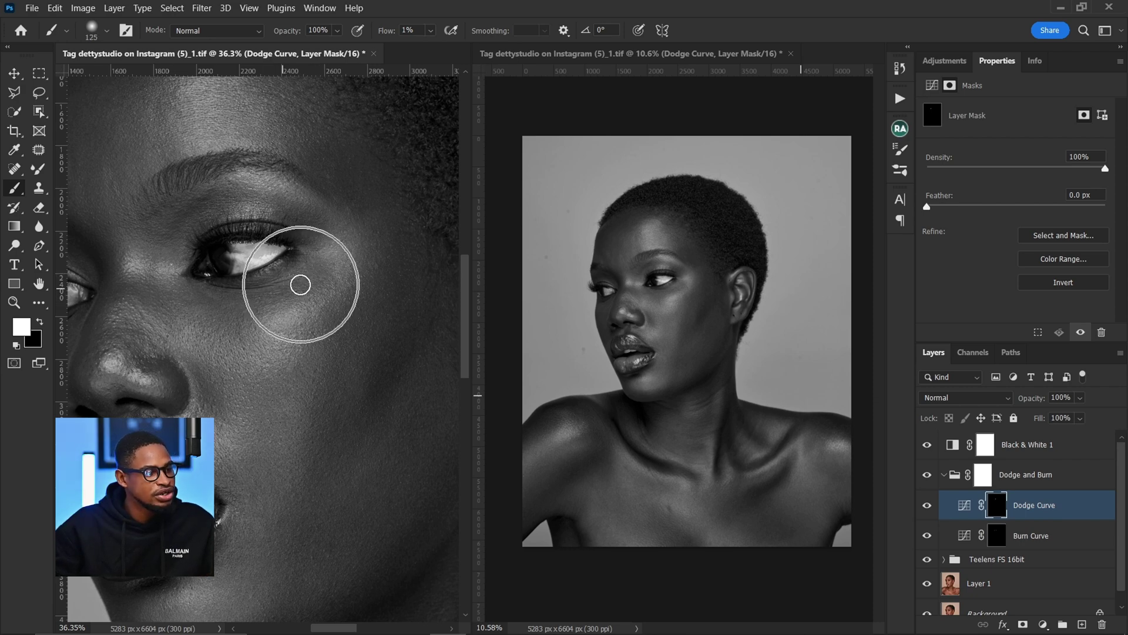
key("bracketleft")
key("bracketright")
key("bracketright")
key("bracketright")
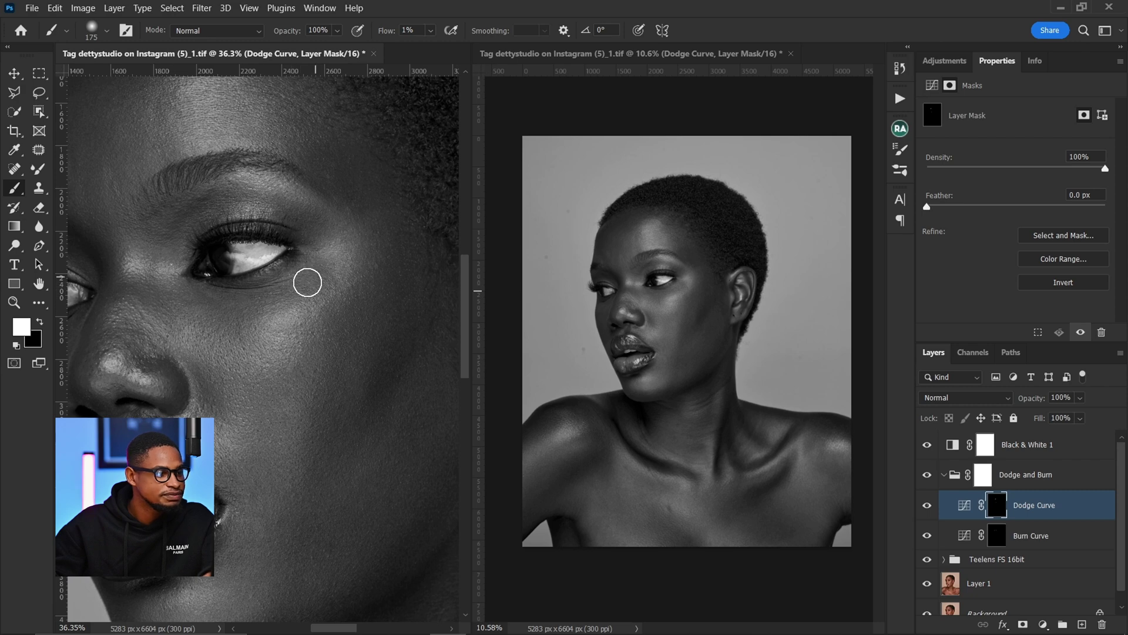
- Dodge the dark patches under the eye, beside the nose and on the upper cheek on the Dodge Curve mask, with a 70 to 150 px brush
key("bracketright")
key("bracketright")
key("bracketright")
key("bracketleft")
key("bracketleft")
key("bracketleft")
key("bracketleft")
key("bracketleft")
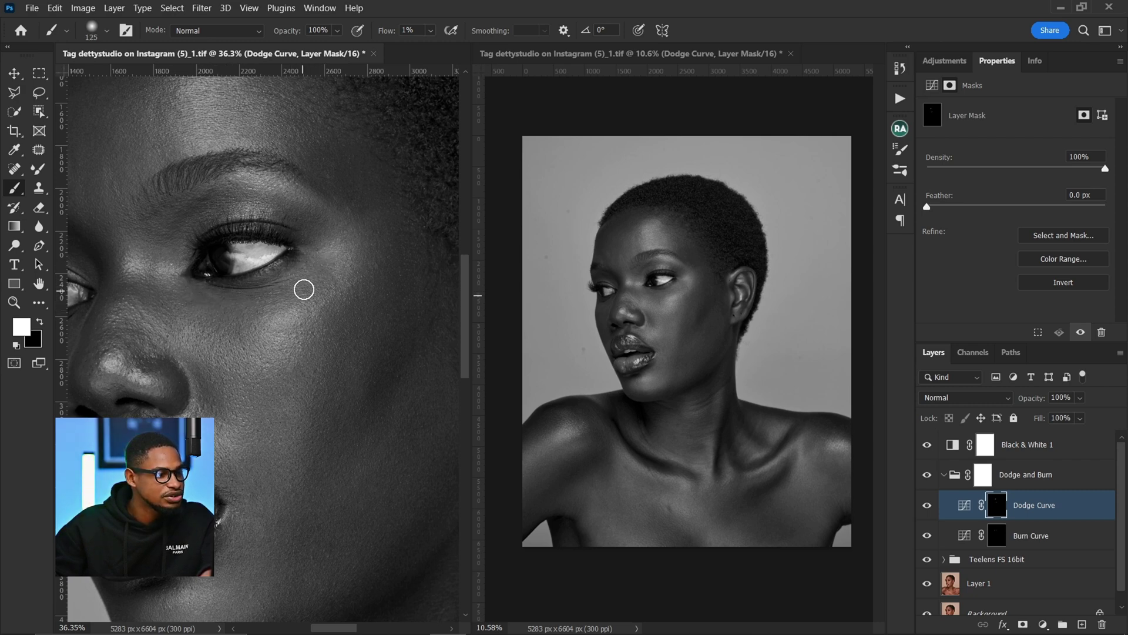
key("bracketleft")
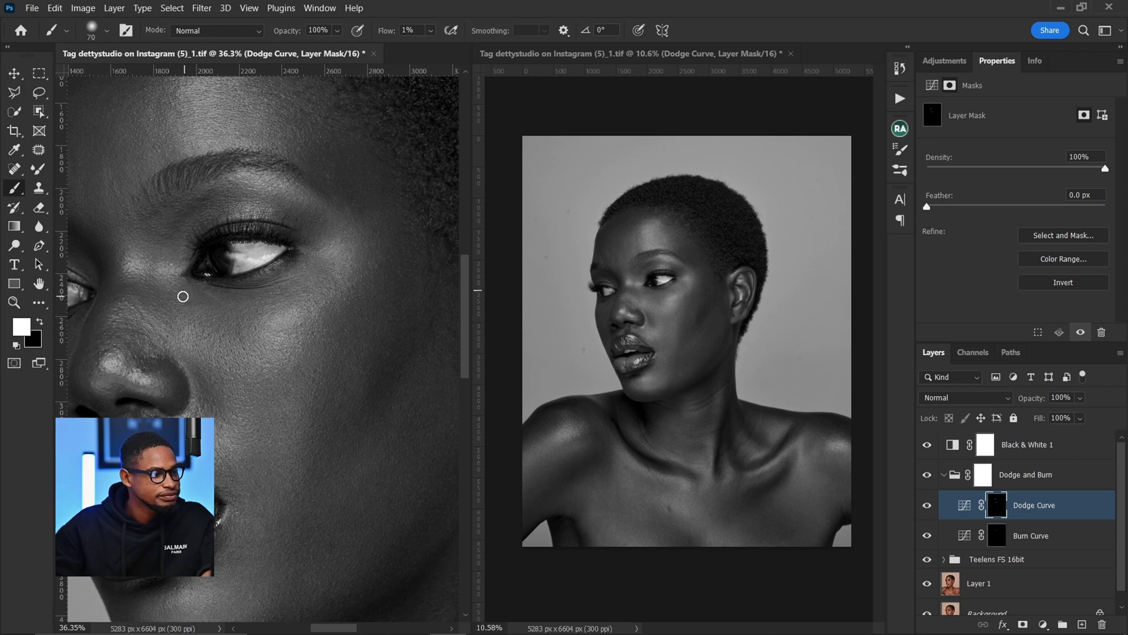
key("bracketright")
key("bracketright")
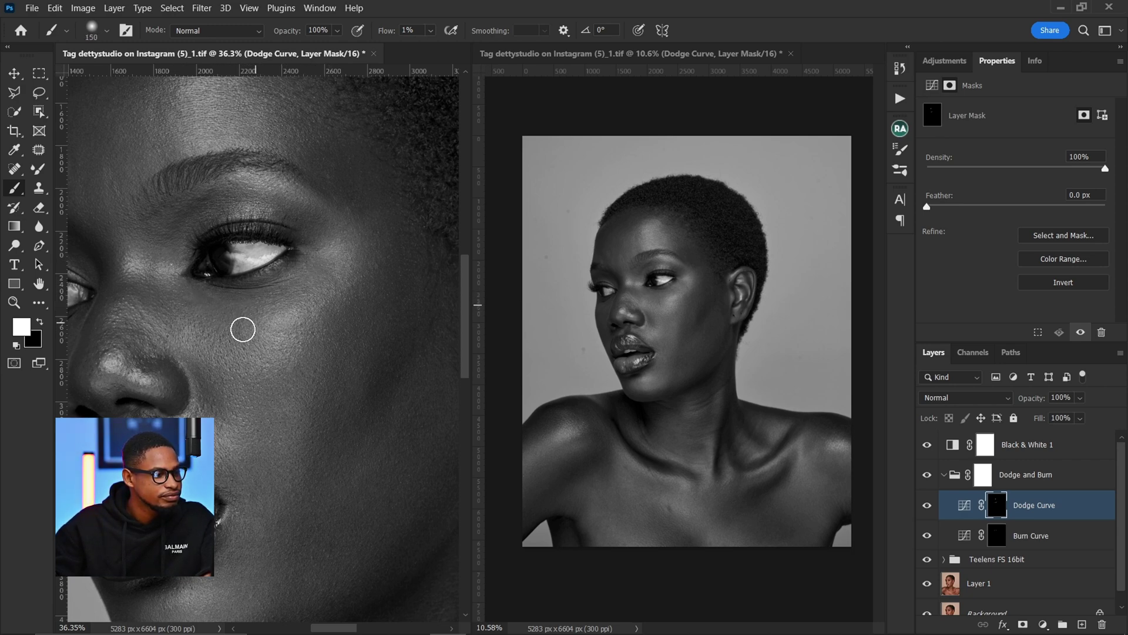
key("bracketleft")
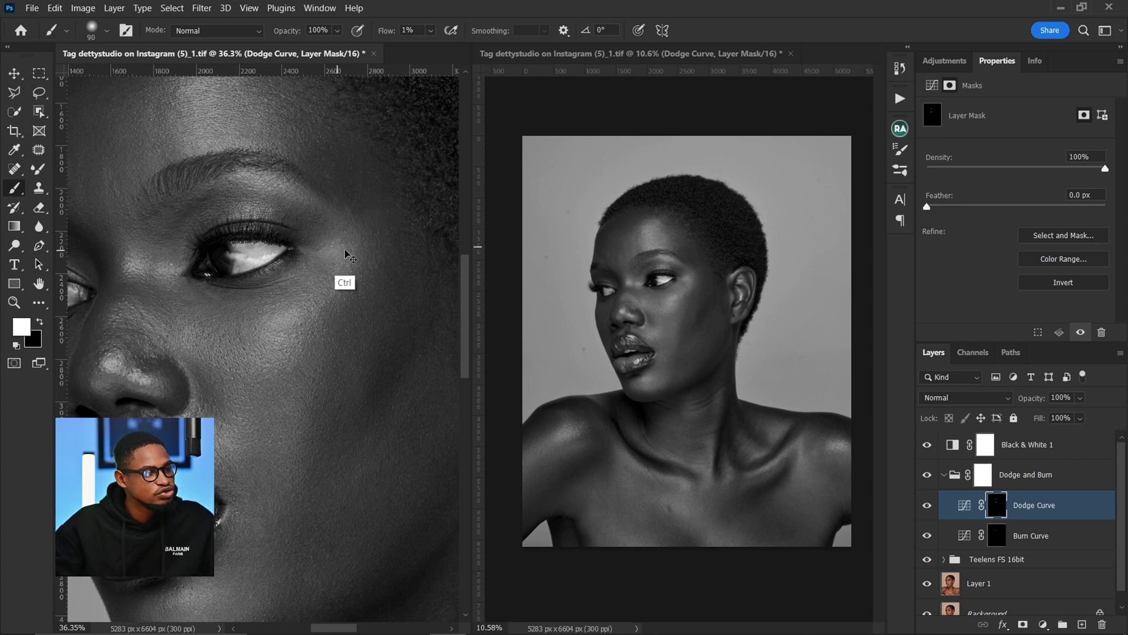
- Burn the bright skin beside the eye's outer corner on the Burn Curve mask, with a brush of about 90 to 100 px
left_click(1002, 538)
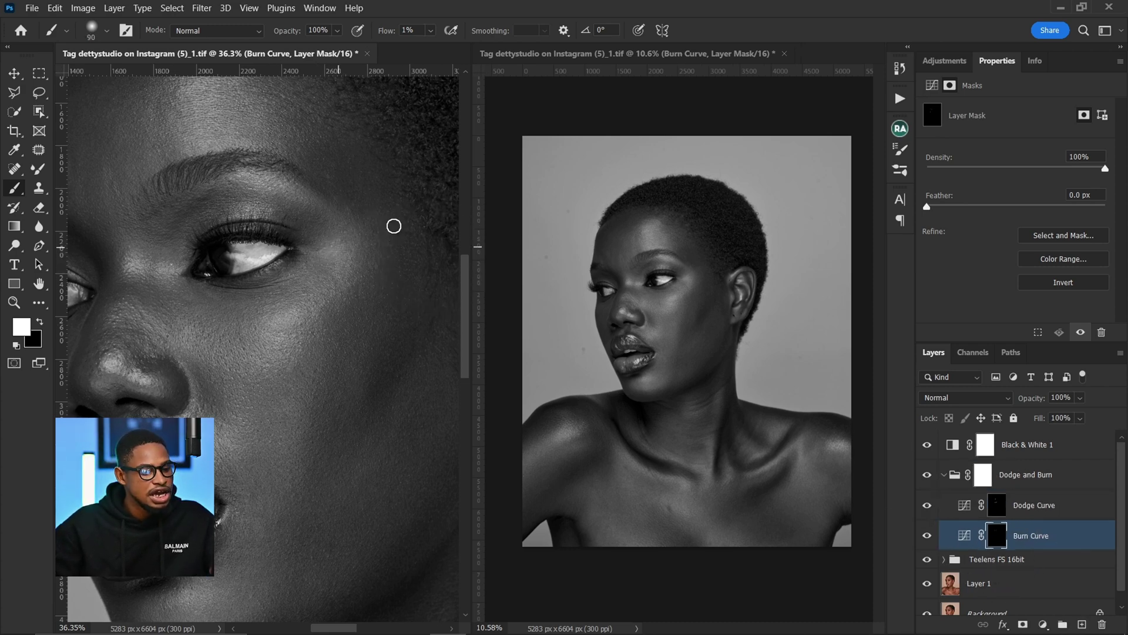
key("bracketright")
key("bracketright")
key("bracketright")
key("bracketright")
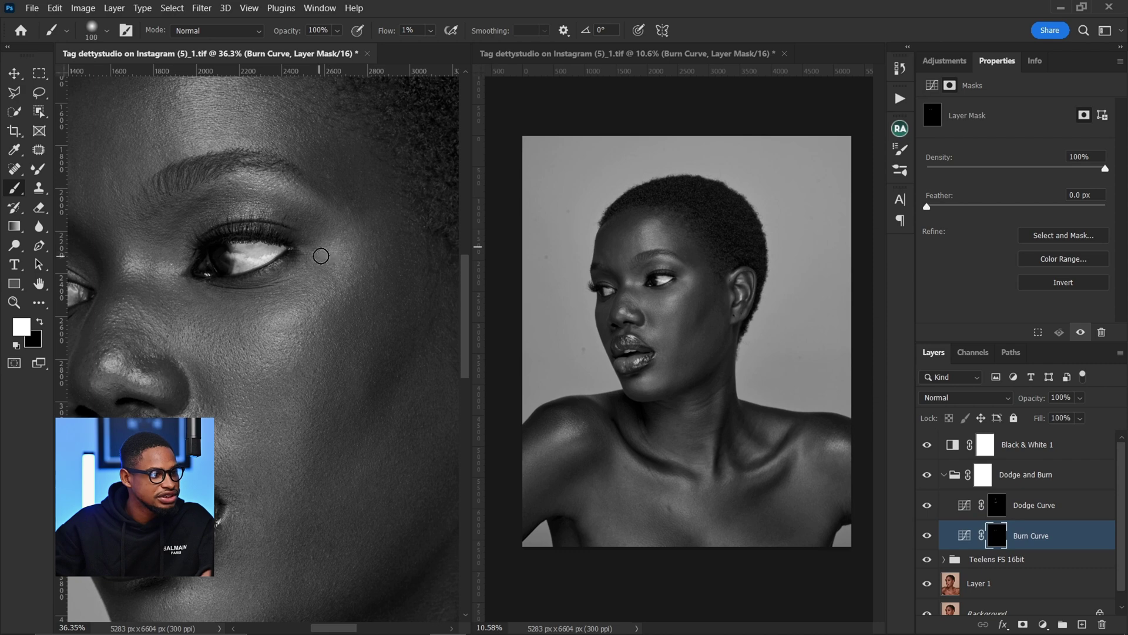
- Dodge the dark patches on the cheek below the eye on the Dodge Curve mask, with a 90 to 175 px brush
key("alt+bracketright")
key("bracketleft")
key("bracketleft")
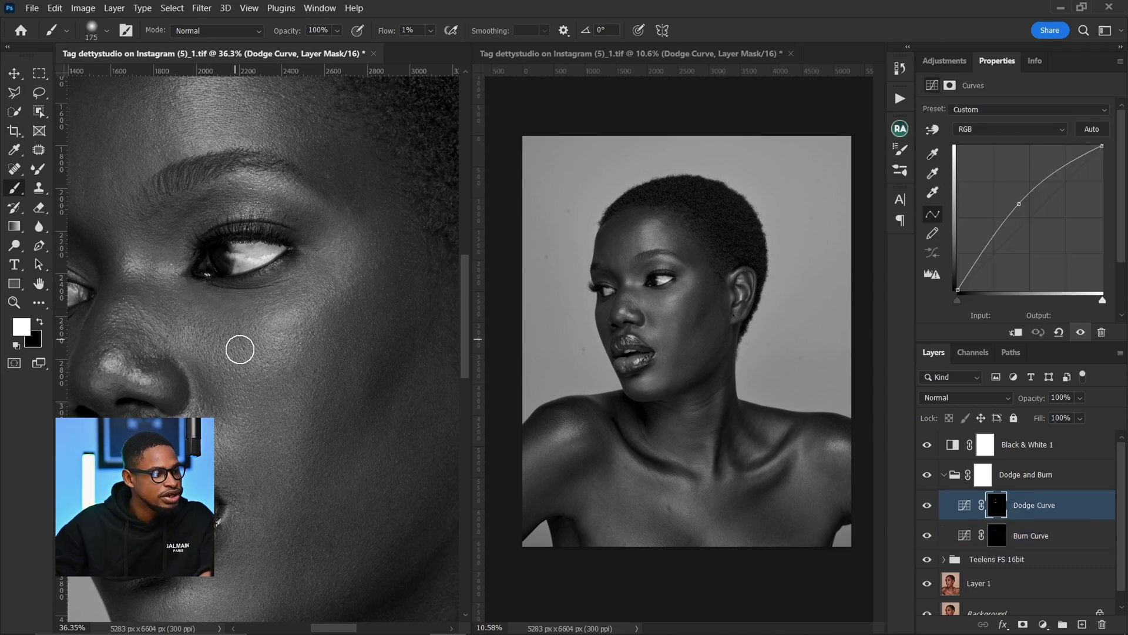
key("bracketleft")
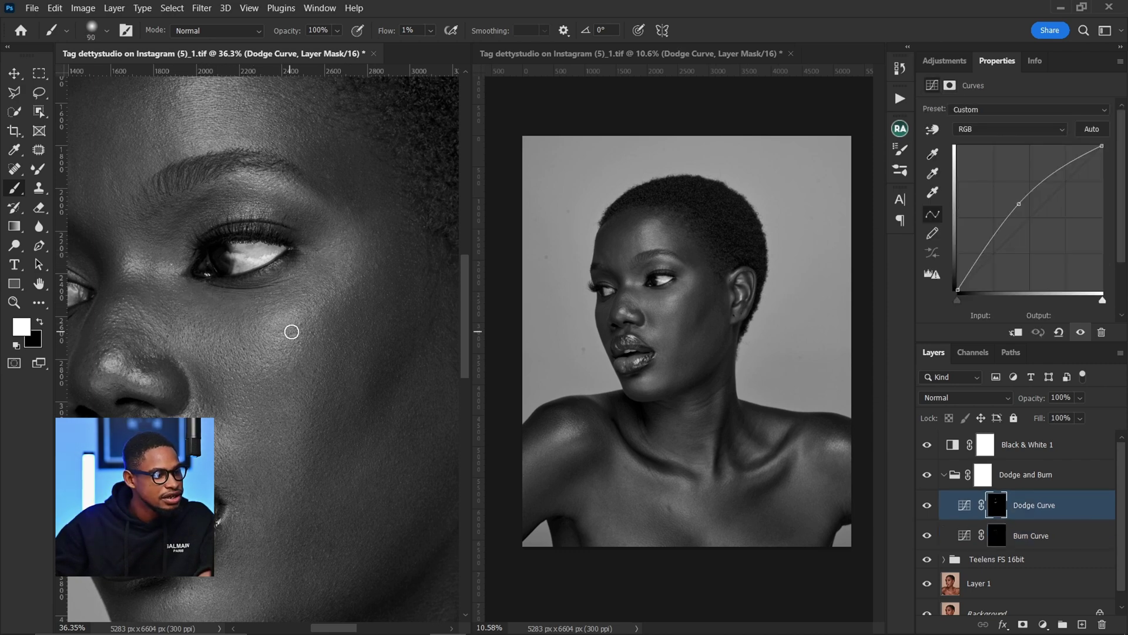
key("bracketright")
key("bracketright")
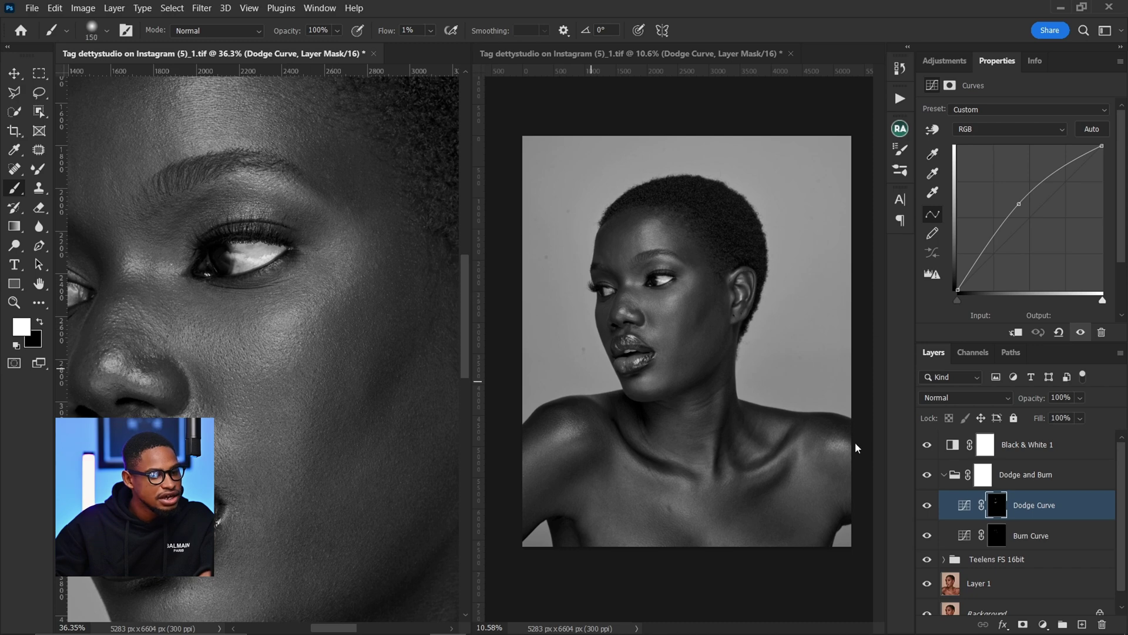
- Burn the bright spots in the cheekbone highlight below the eye on the Burn Curve mask, with a 60 to 125 px brush
left_click(1004, 536)
key("bracketleft")
key("bracketleft")
key("bracketleft")
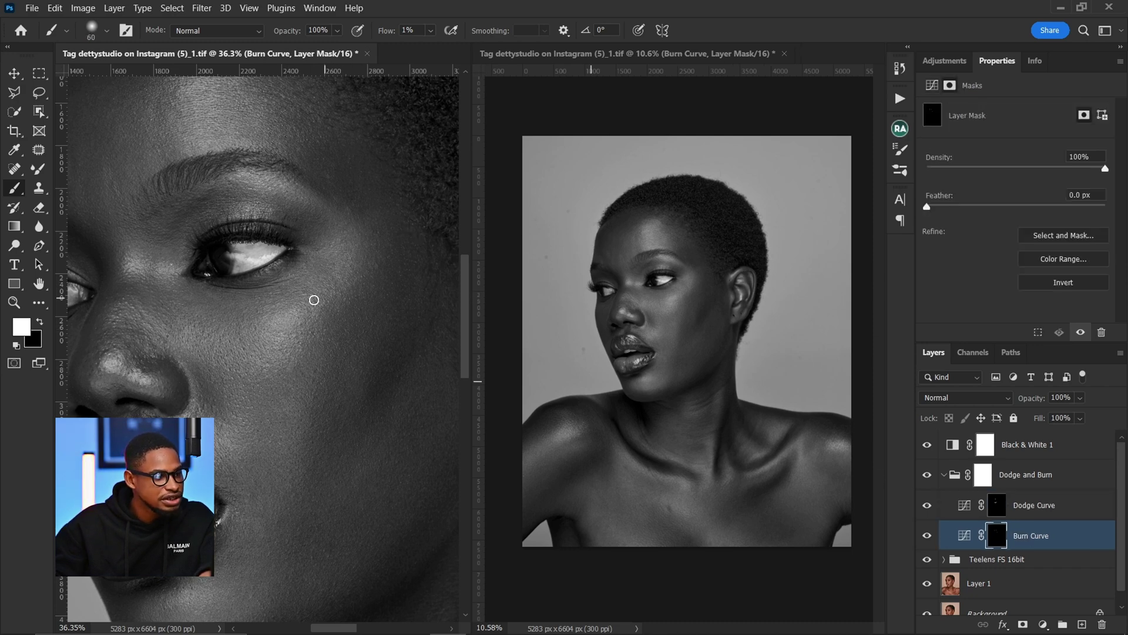
scroll(343, 294, "up", 3)
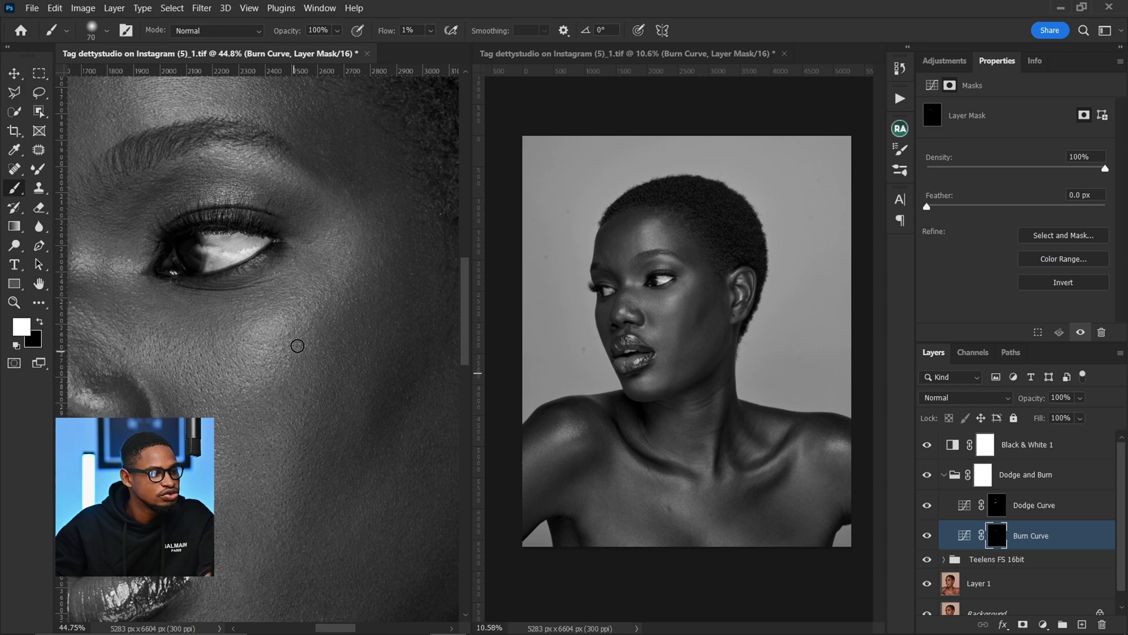
key("bracketright")
key("bracketright")
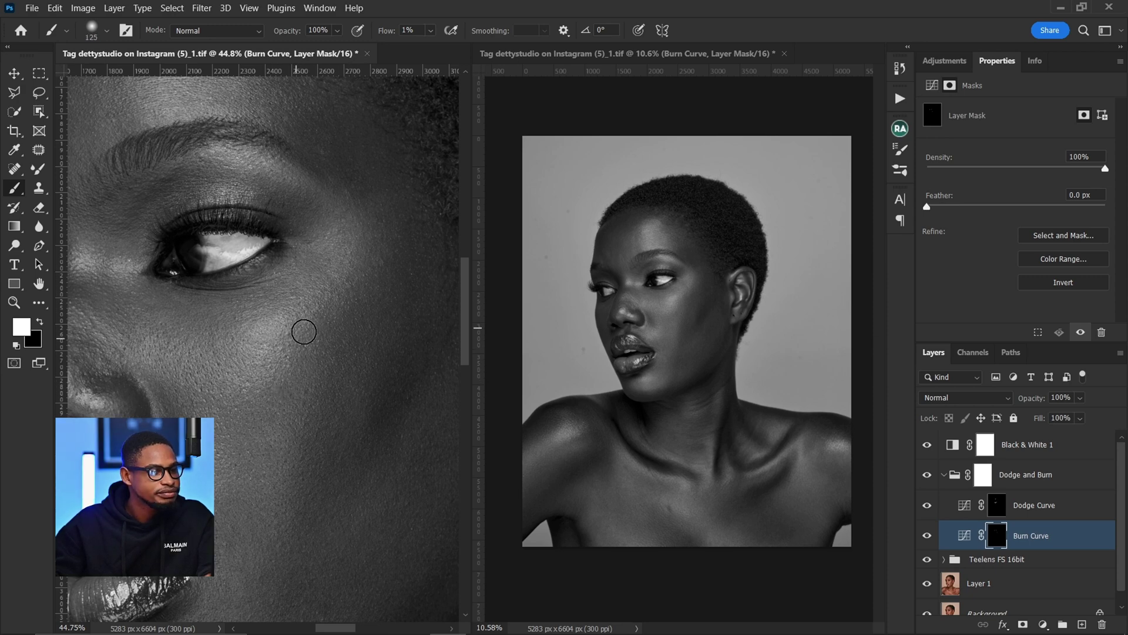
- Dodge the dark areas on the middle and outer cheek on the Dodge Curve mask, with an 80 to 125 px brush
key("space")
left_click_drag(307, 365, 382, 359)
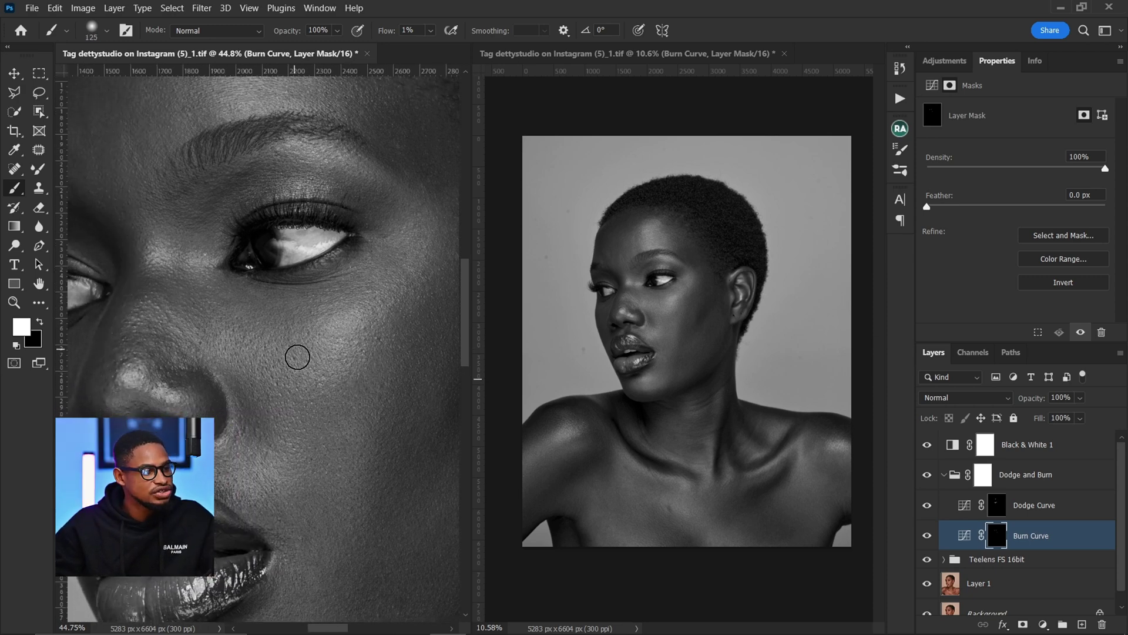
left_click(1000, 509)
key("bracketright")
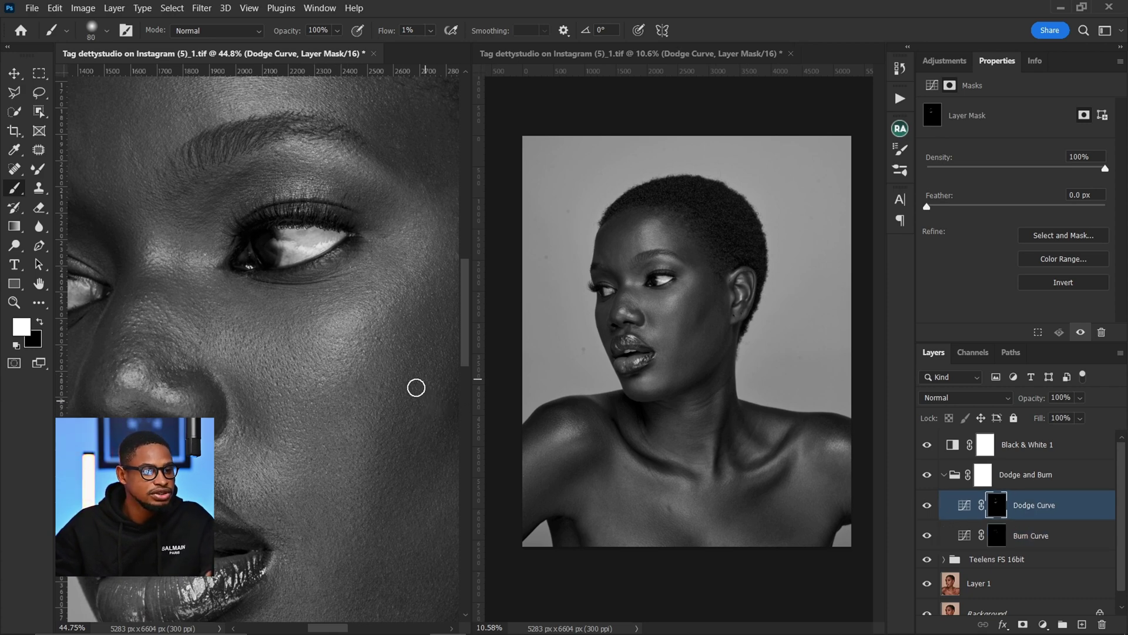
key("bracketleft")
key("bracketleft")
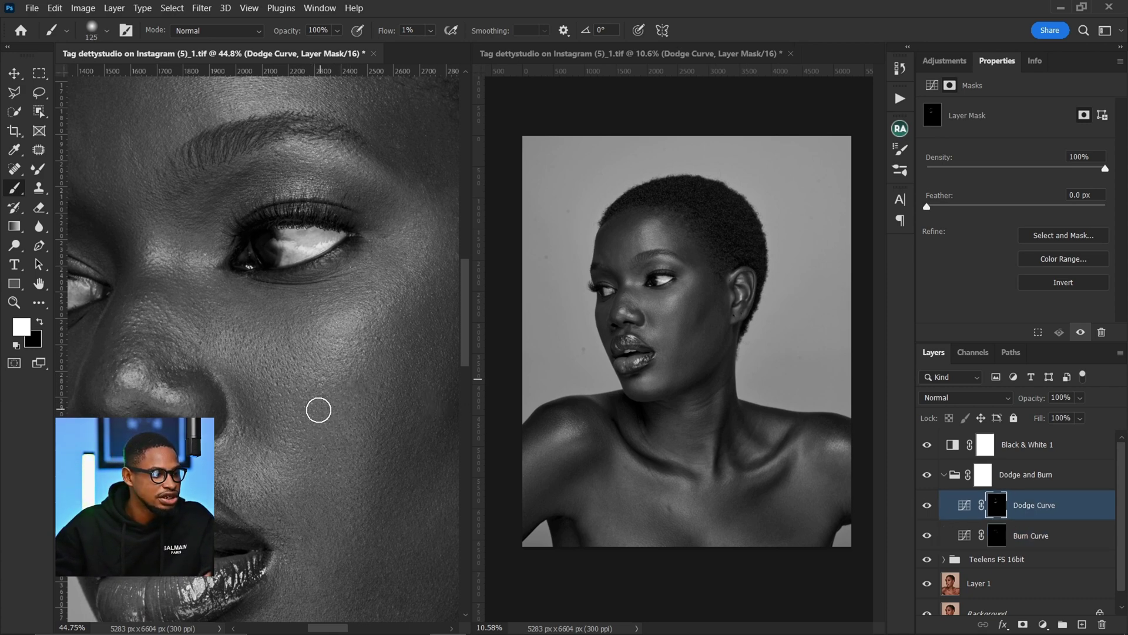
key("bracketleft")
key("bracketleft")
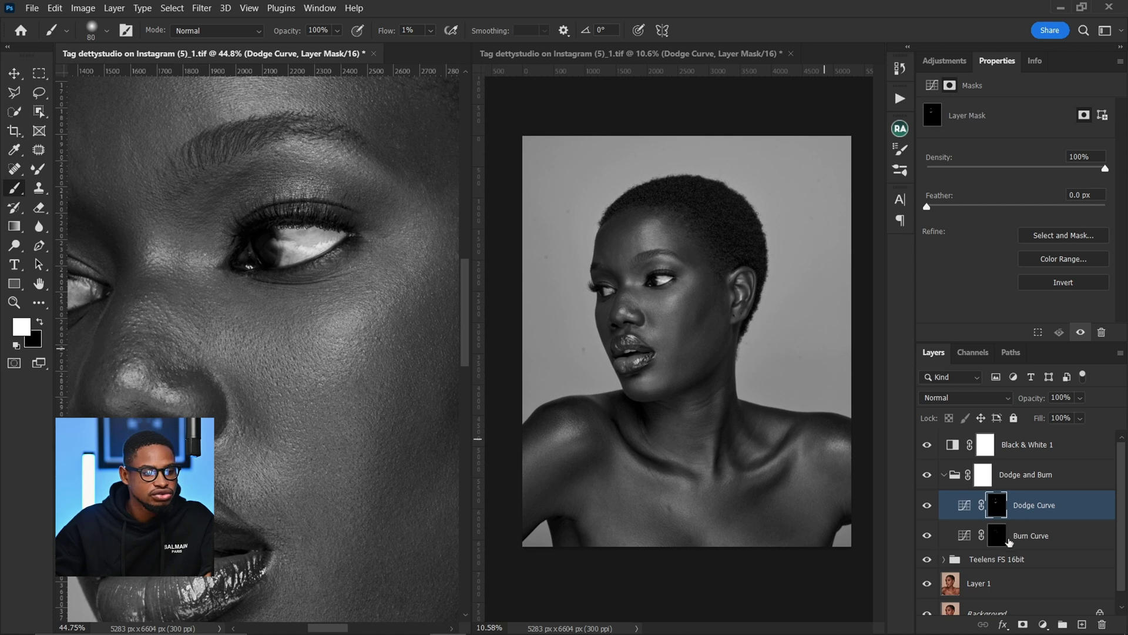
- Burn the small bright spots on the cheek beside the nose on the Burn Curve mask, with a 50 to 70 px brush
left_click(1013, 536)
key("bracketleft")
key("bracketleft")
key("bracketleft")
key("bracketleft")
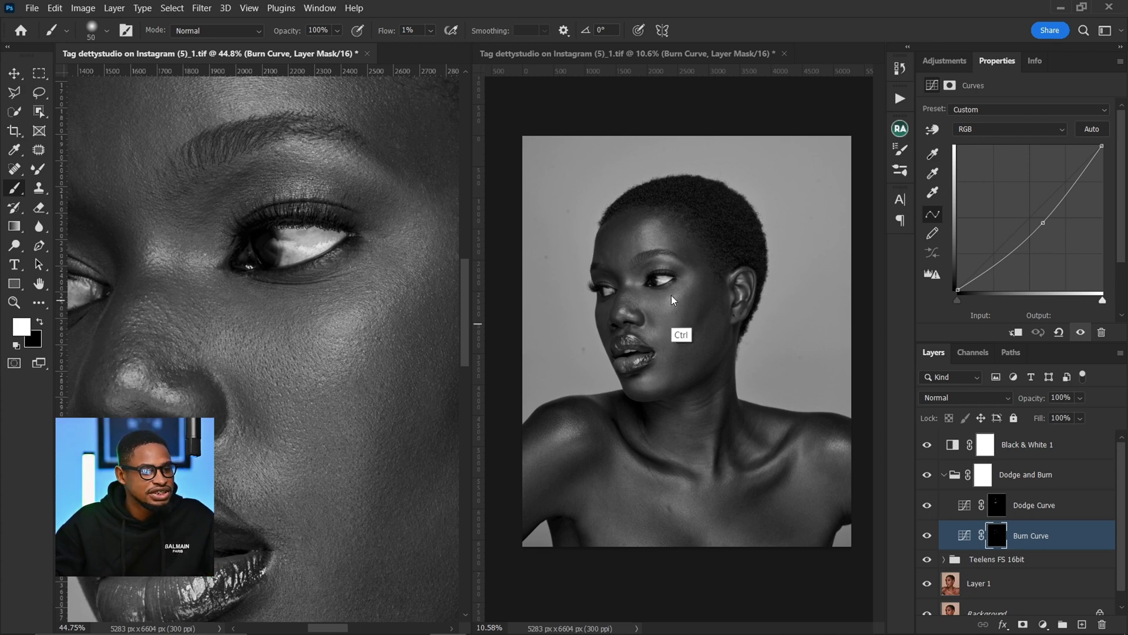
key("bracketleft")
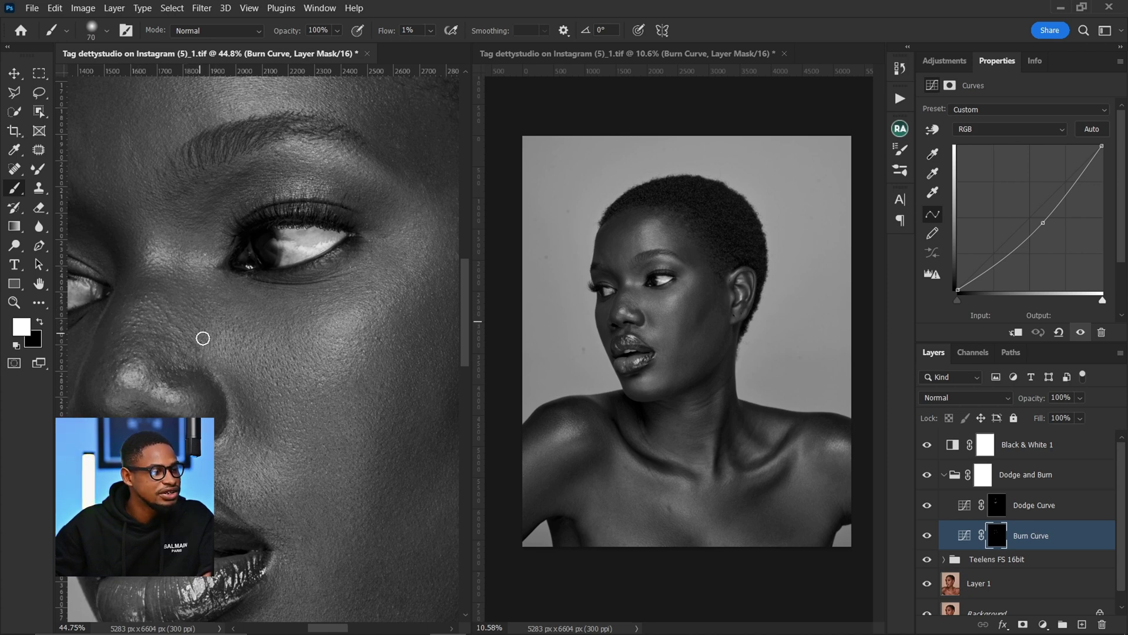
key("bracketleft")
key("bracketright")
key("bracketright")
- Dodge the dark skin between the nose bridge and the eye's inner corner on the Dodge Curve mask, with a 100 to 150 px brush
left_click(982, 516)
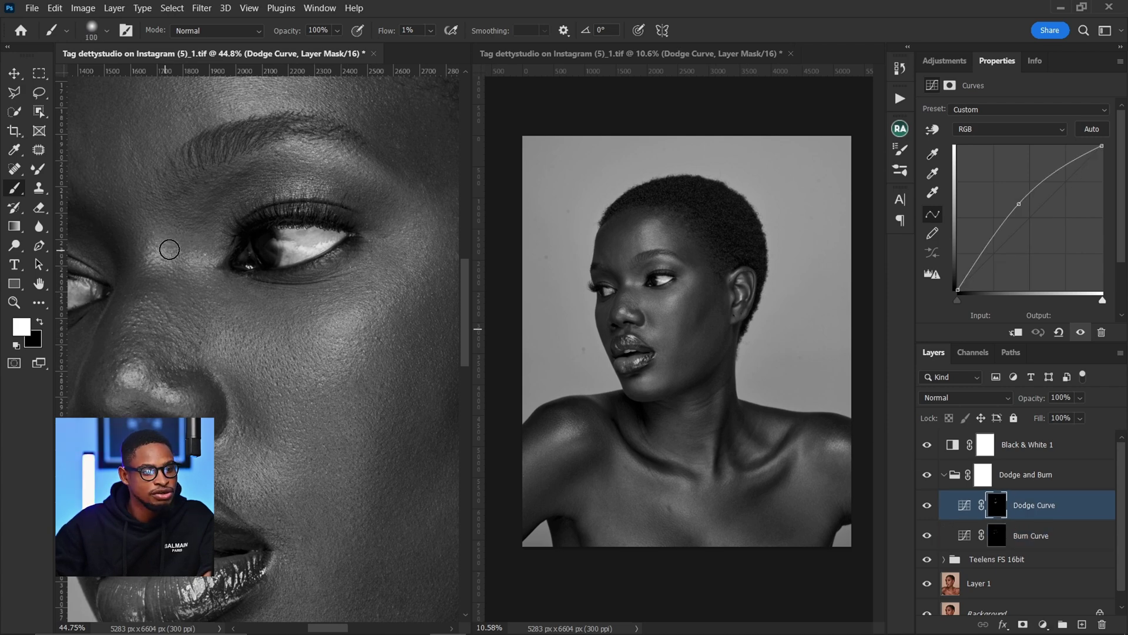
key("bracketright")
key("bracketright")
key("bracketright")
key("bracketright")
key("bracketright")
key("bracketright")
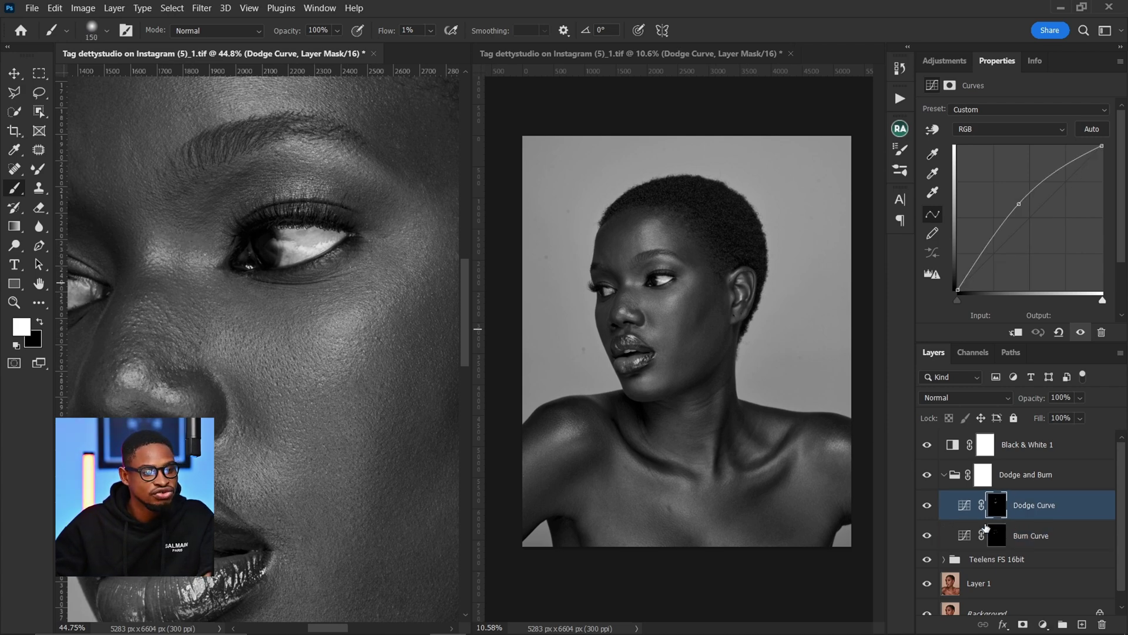
- Burn the bright areas on the side of the cheek toward the ear on the Burn Curve mask, with a 100 to 175 px brush
key("bracketleft")
key("bracketleft")
key("bracketleft")
key("bracketleft")
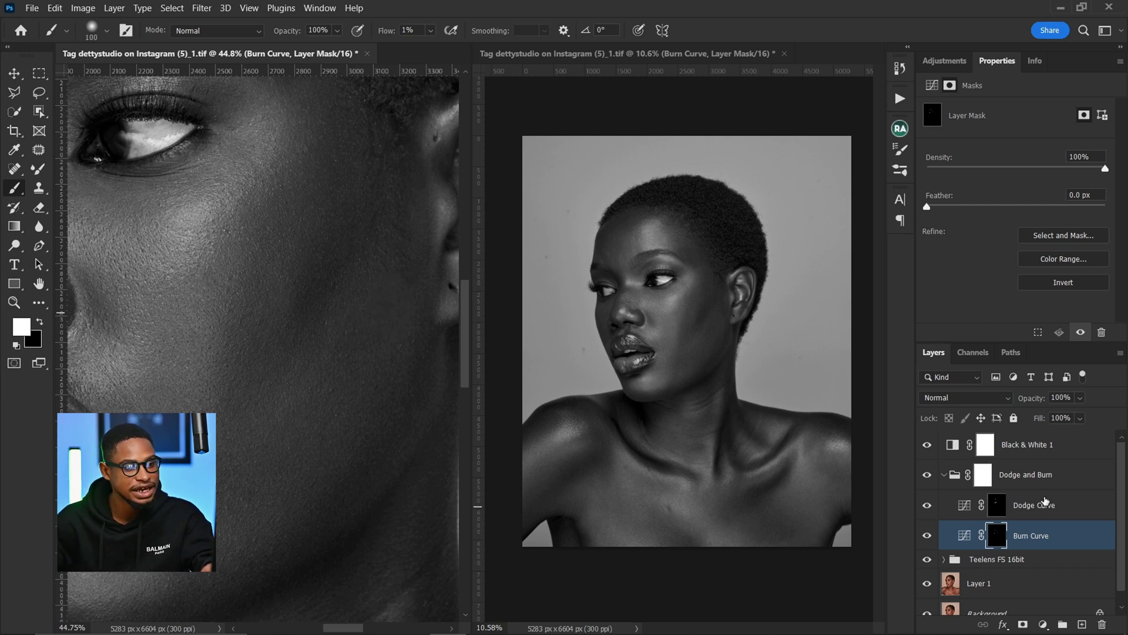
key("]")
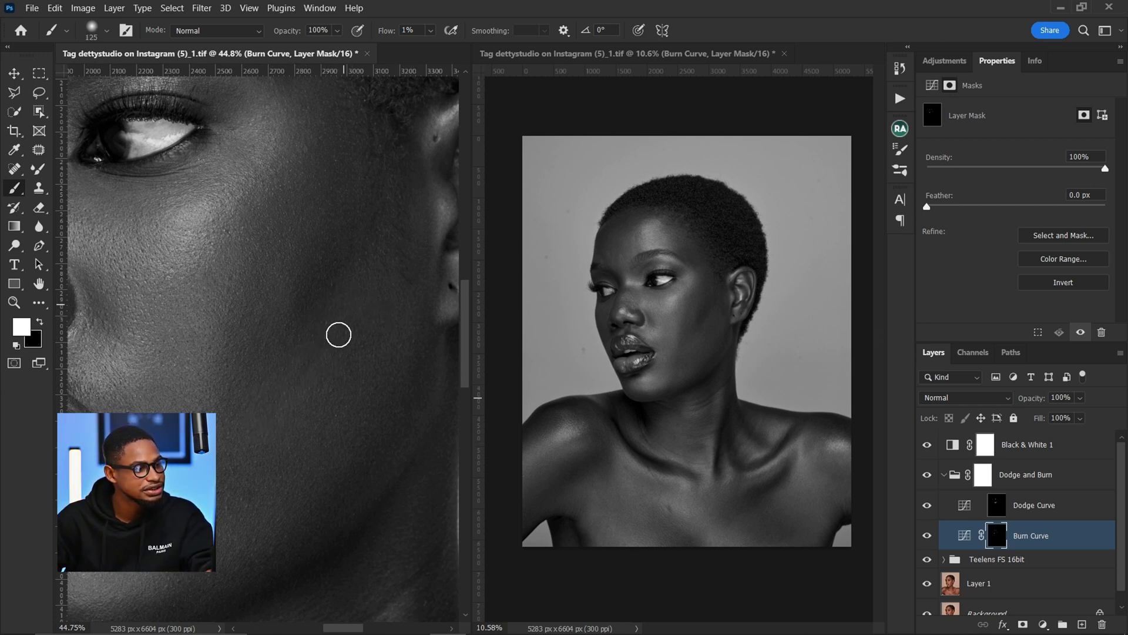
key("bracketright")
key("bracketright")
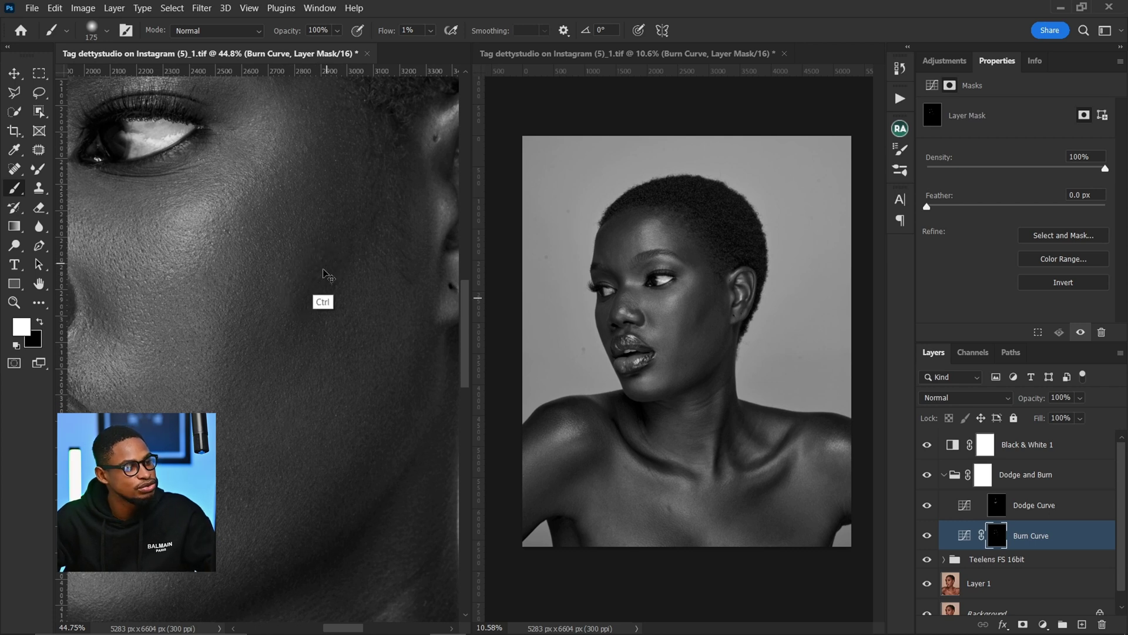
- Dodge the dark patches on the cheek in front of the ear on the Dodge Curve mask, with a 175 to 500 px brush
left_click(1019, 515)
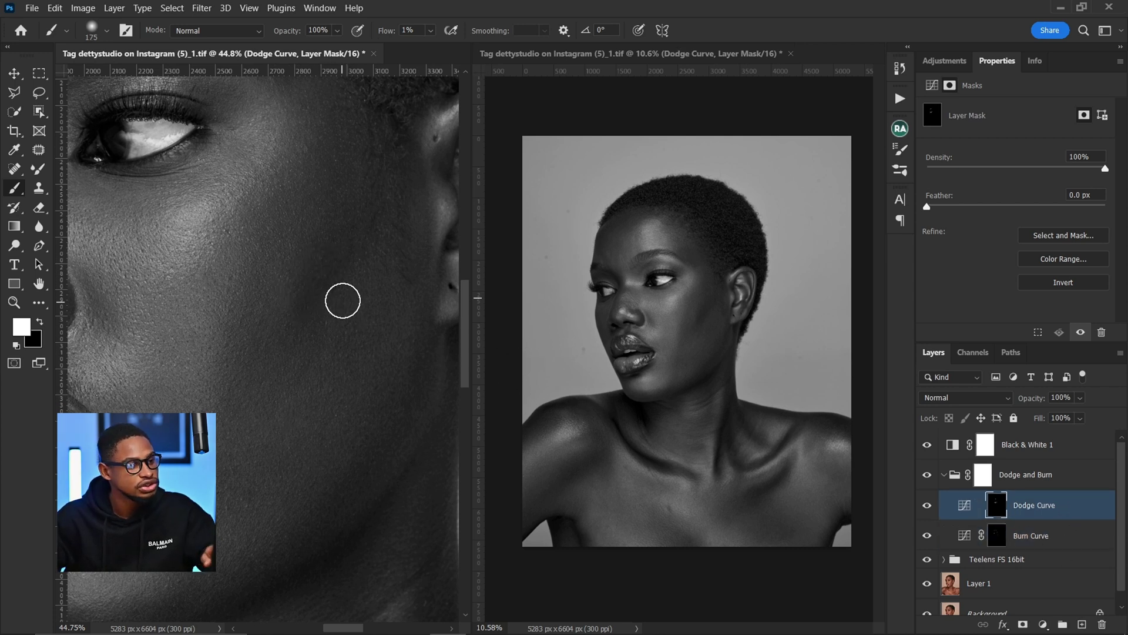
key("bracketright")
key("bracketright")
key("bracketright")
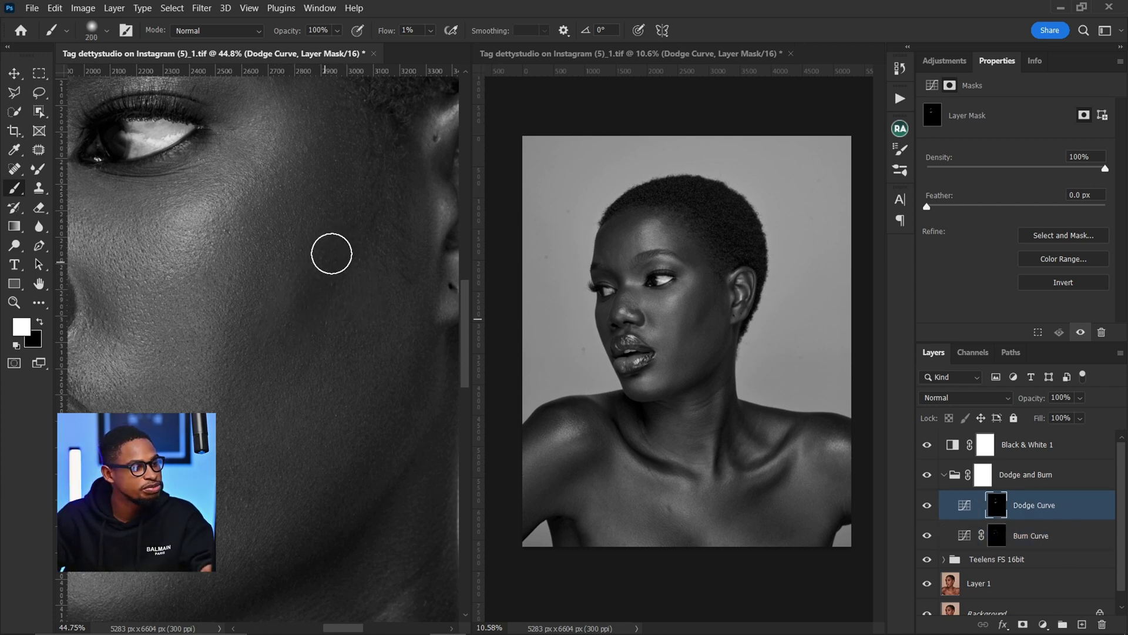
key("bracketright")
key("bracketleft")
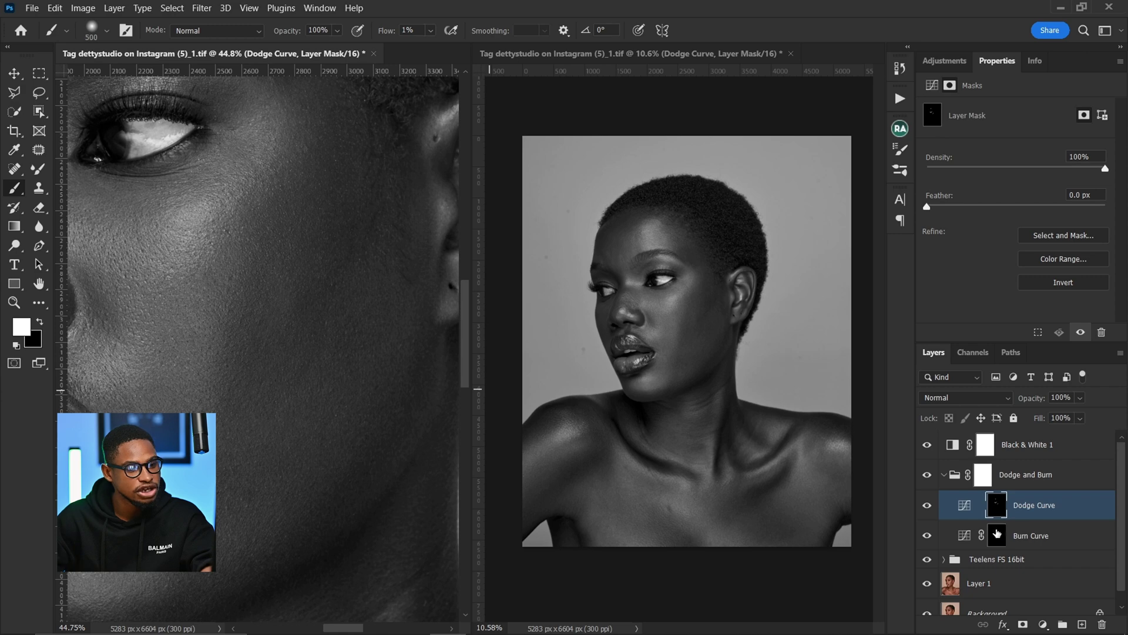
- Touch up the cheek on the Burn Curve mask, and dodge the lower cheek beside the mouth on the Dodge Curve mask with a 125 to 175 px brush
left_click(998, 533)
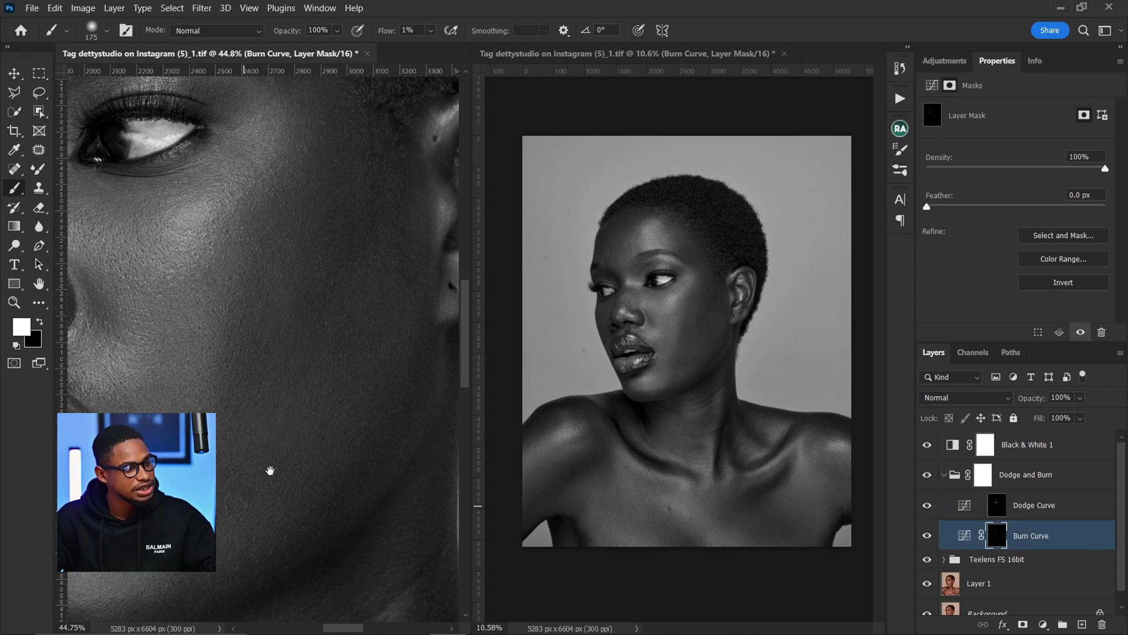
left_click_drag(257, 497, 305, 378)
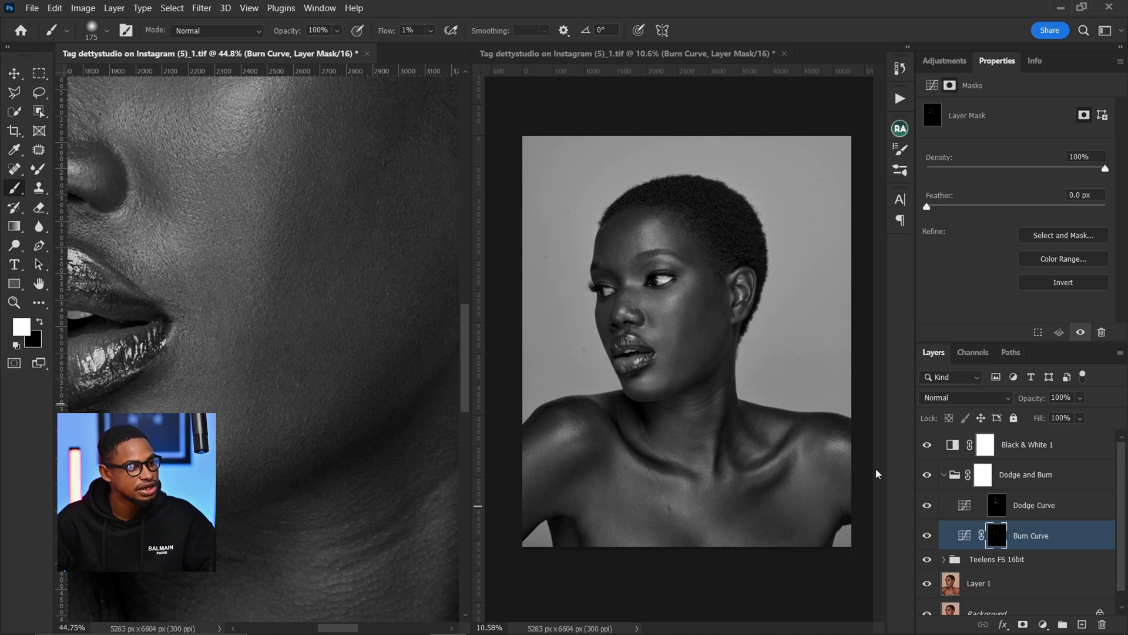
left_click(997, 505)
key("bracketleft")
key("bracketleft")
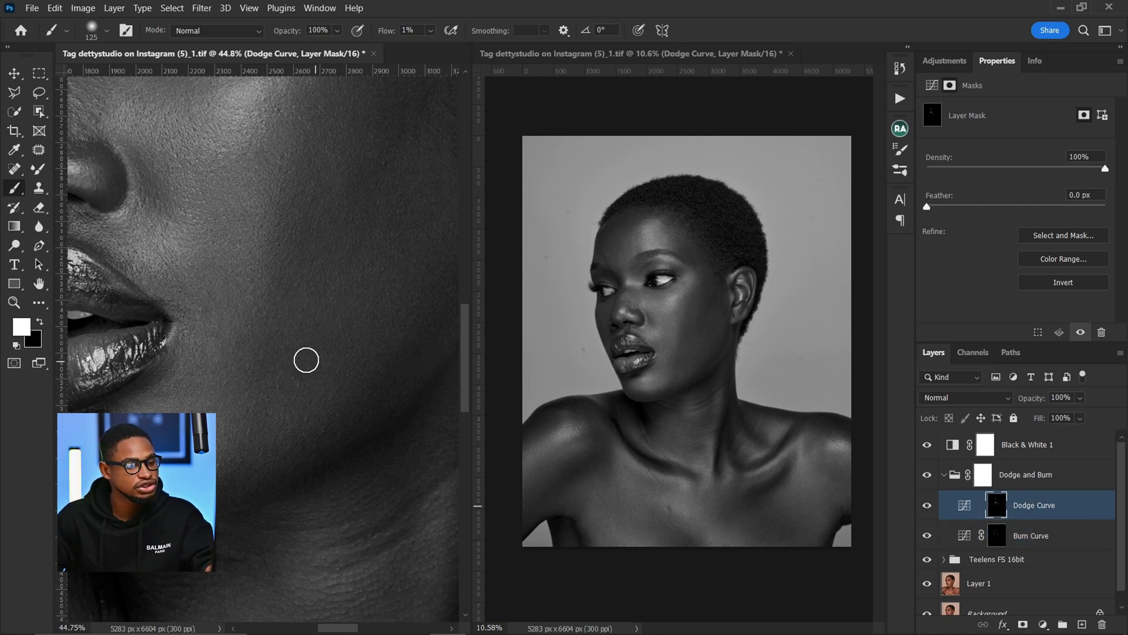
key("bracketright")
key("bracketright")
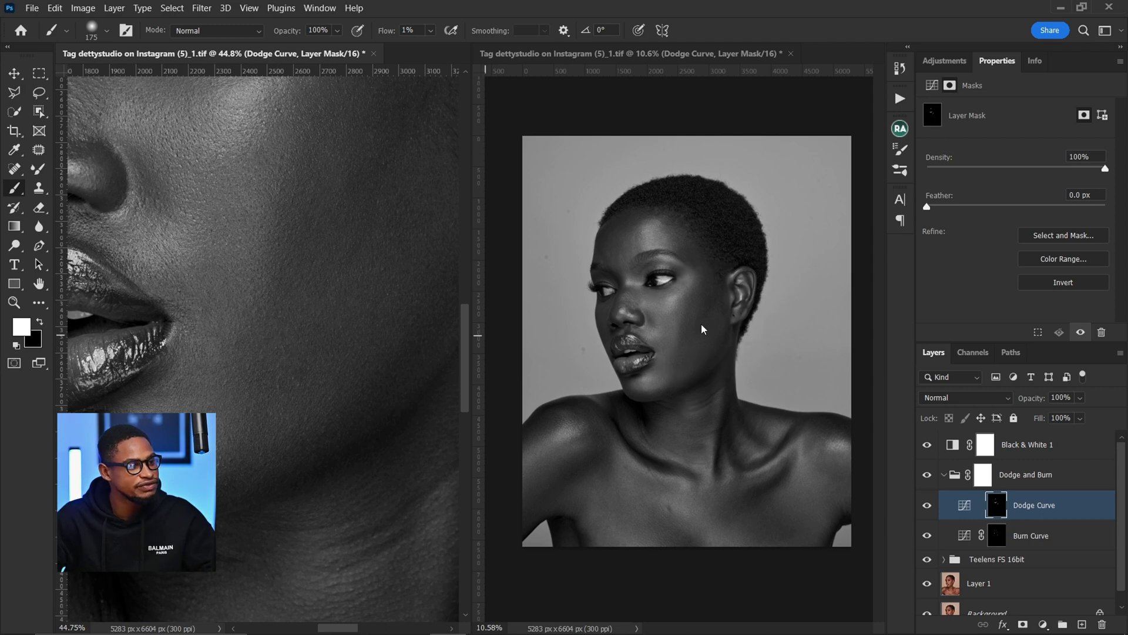
- Hide the Black & White 1 layer to view the retouched face in color
left_click_drag(353, 227, 244, 369)
mouse_move(286, 355)
left_mouse_down()
mouse_move(352, 371)
mouse_move(315, 365)
mouse_move(335, 355)
mouse_move(287, 360)
left_mouse_up()
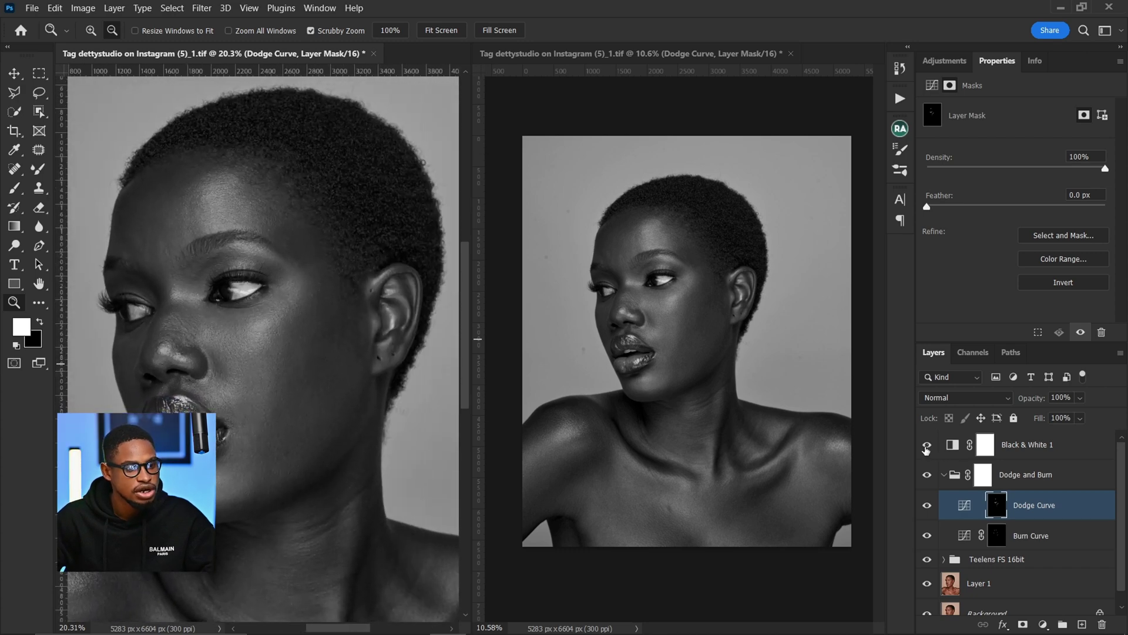
left_click(927, 447)
left_click_drag(346, 305, 355, 327)
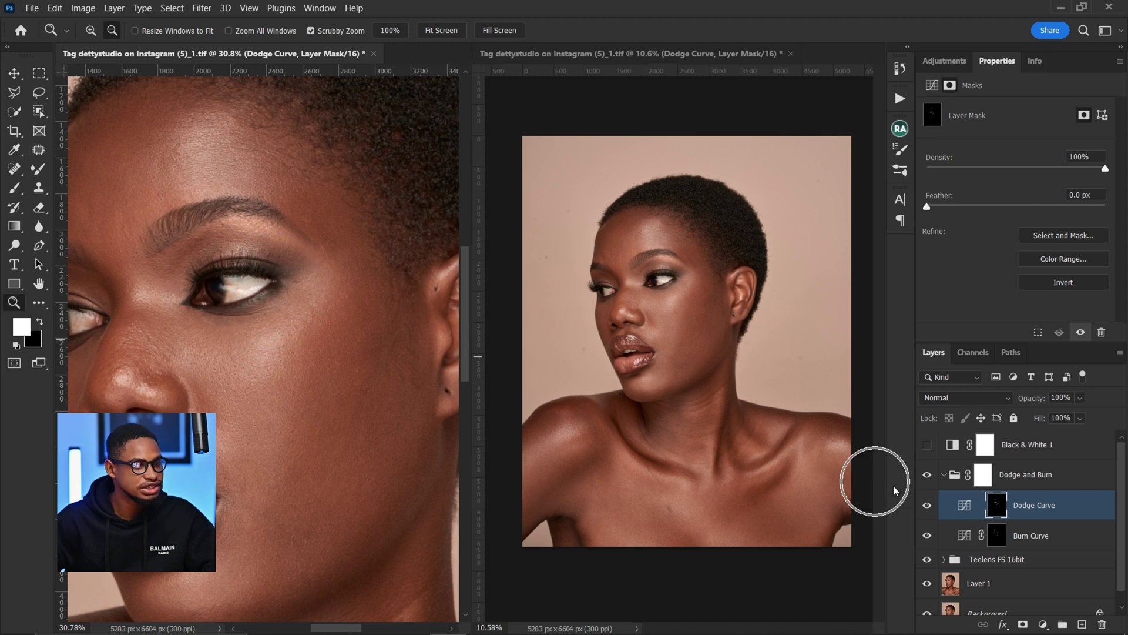
- Compare the face in color with and without the Dodge and Burn group, checking the eye area and the cheek up close
left_click(927, 475)
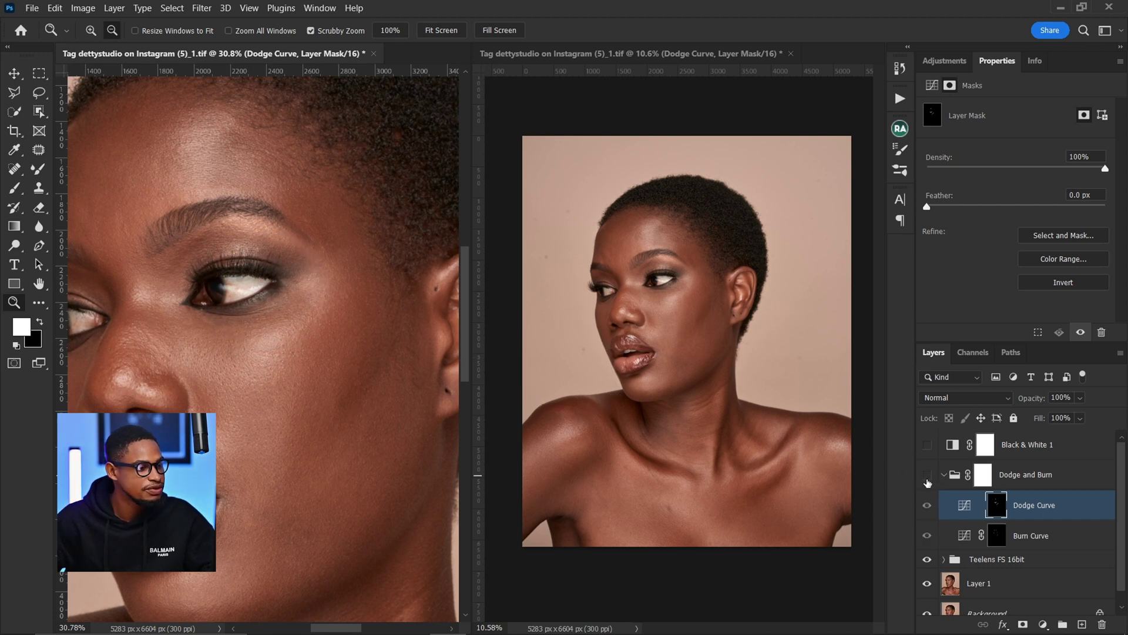
left_click(927, 476)
left_click(927, 476)
left_click(927, 476)
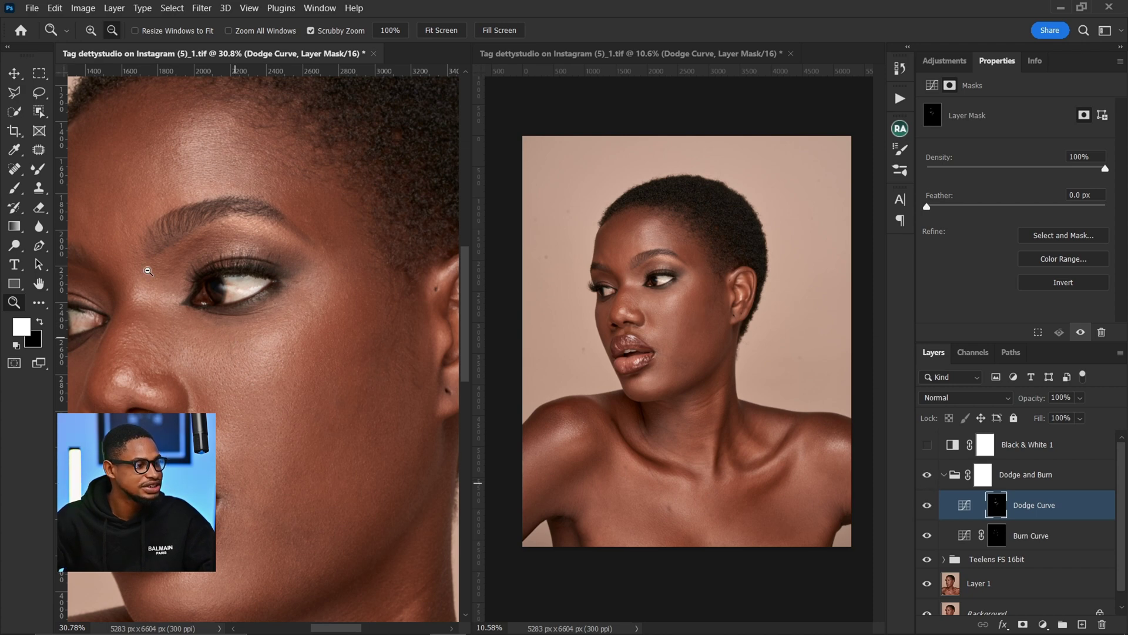
mouse_move(319, 283)
left_mouse_down()
mouse_move(338, 285)
mouse_move(321, 282)
left_mouse_up()
left_click(926, 476)
left_click(926, 476)
left_click_drag(311, 521, 314, 451)
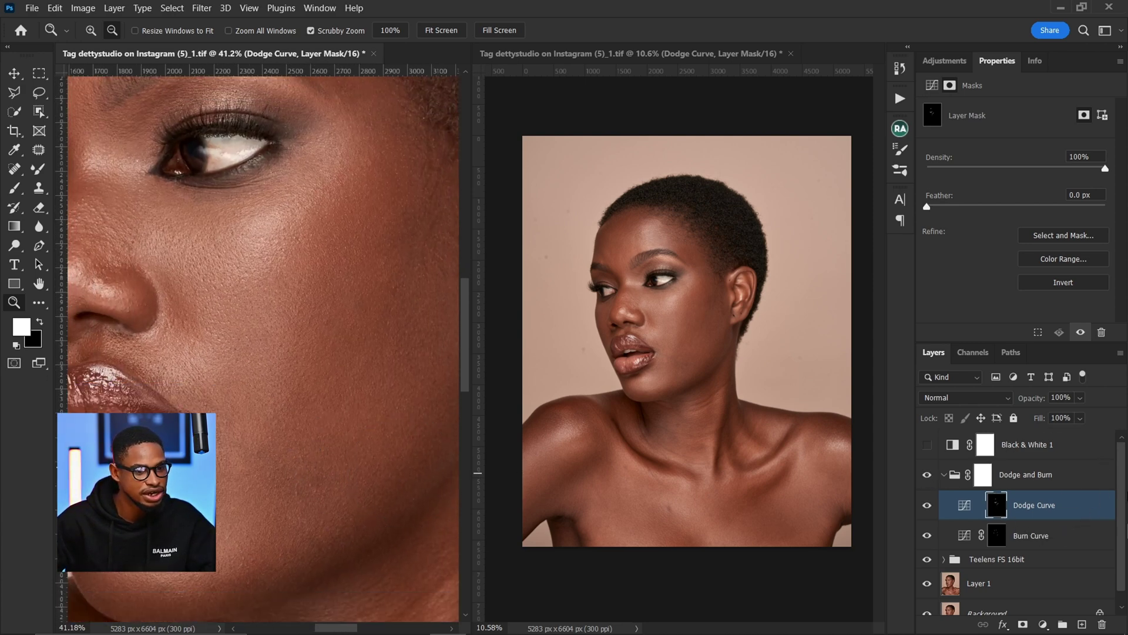
- Show the Black & White 1 layer again and dodge the lower cheek beside the mouth on the Dodge Curve mask, with a 250 to 125 px brush
key("b")
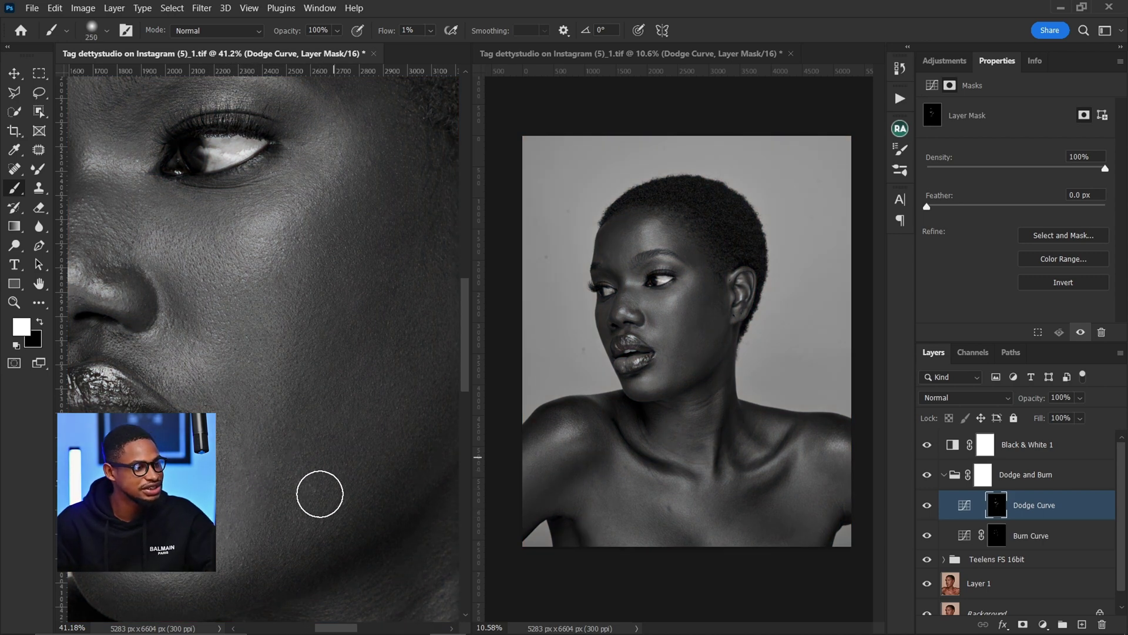
key("bracketleft")
key("bracketleft")
key("bracketleft")
key("bracketleft")
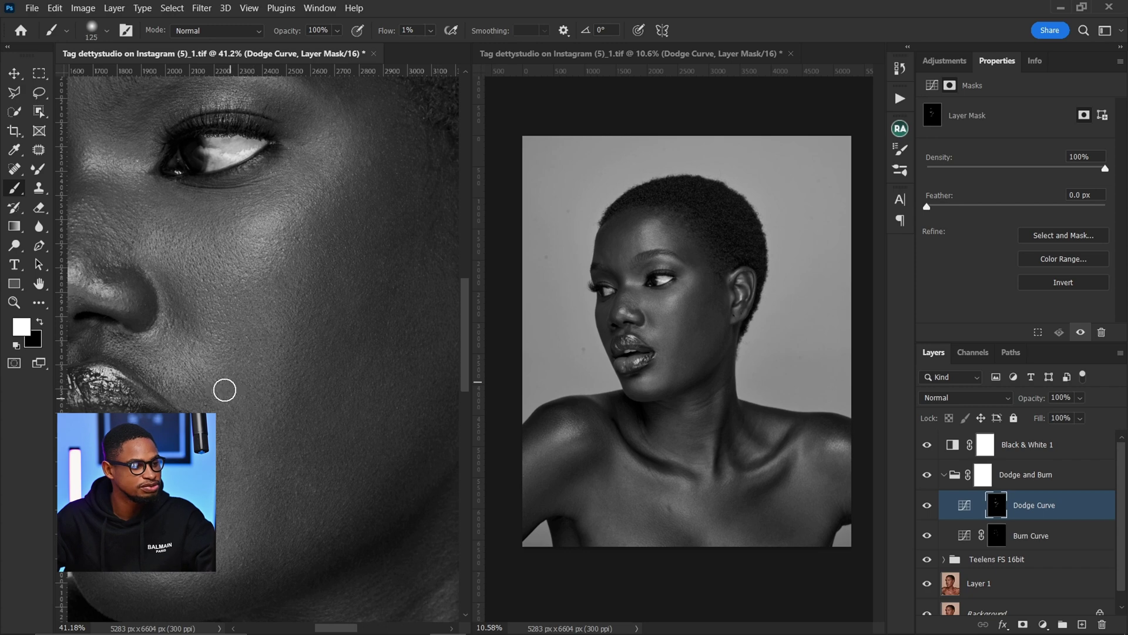
- Burn the light patches beside the corner of the mouth on the Burn Curve mask with a 125 px brush
key("z")
left_click_drag(248, 474, 206, 482)
left_click_drag(272, 509, 262, 408)
left_click_drag(244, 368, 291, 371)
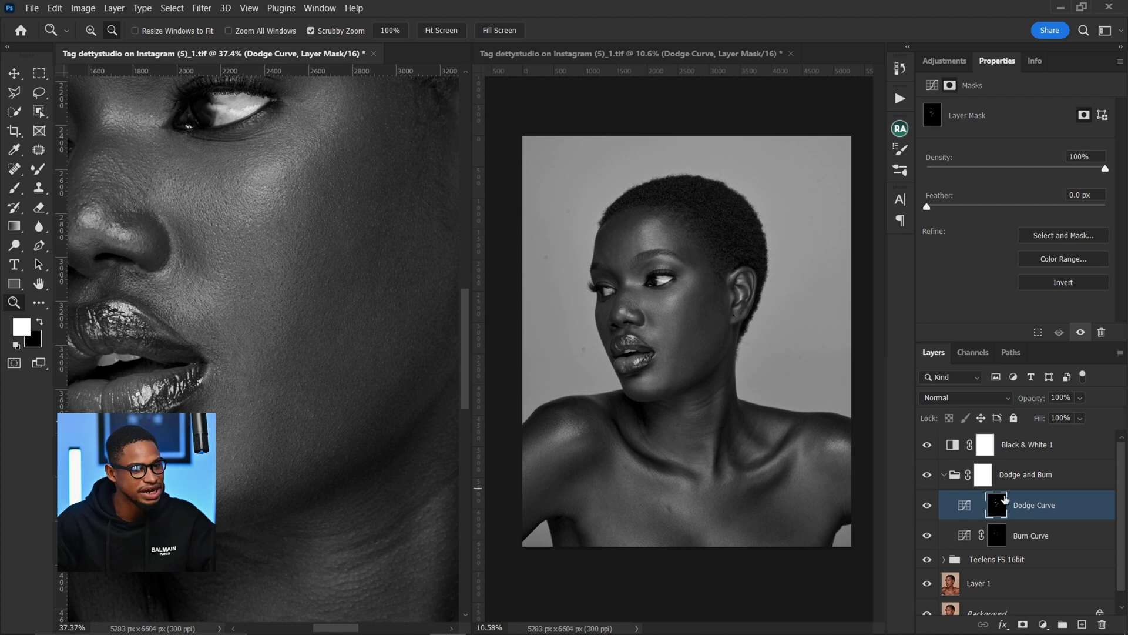
left_click(997, 535)
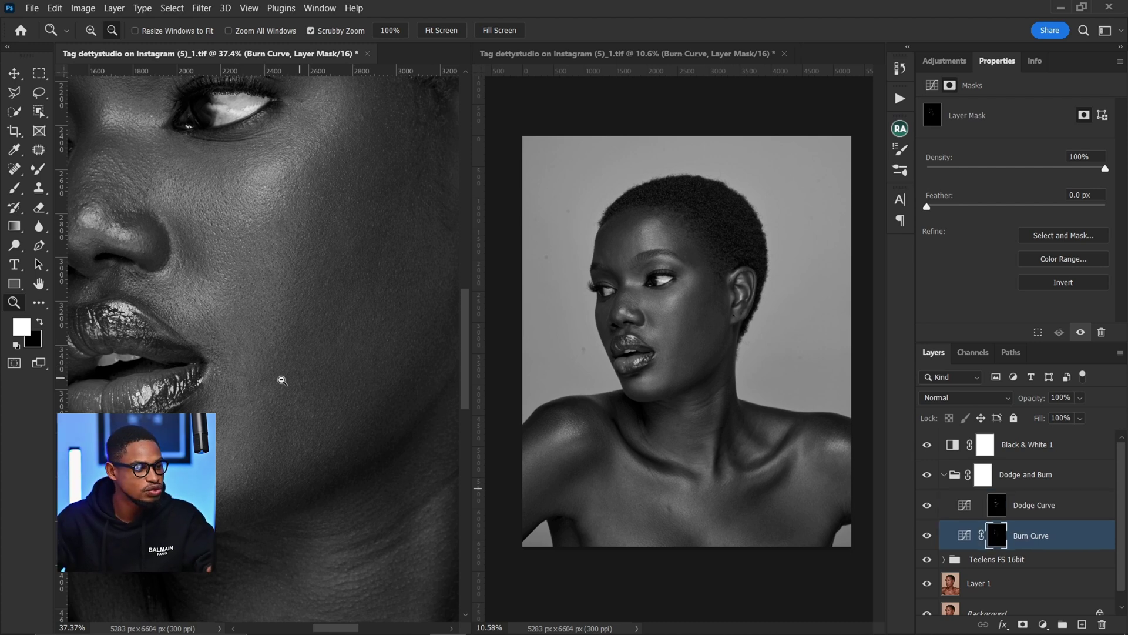
key("b")
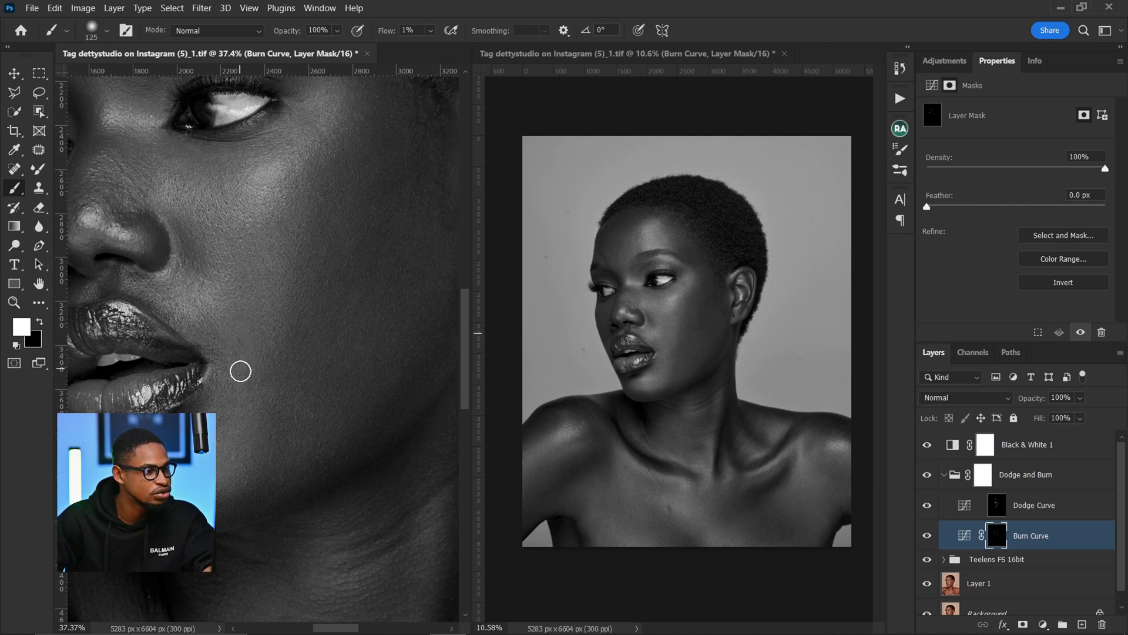
- Dodge the dark patches on the neck below the jaw on the Dodge Curve mask, with a 125 to 175 px brush
mouse_move(288, 456)
left_mouse_down()
mouse_move(257, 453)
mouse_move(275, 455)
left_mouse_up()
left_click_drag(304, 457, 256, 338)
left_click_drag(292, 402, 332, 394)
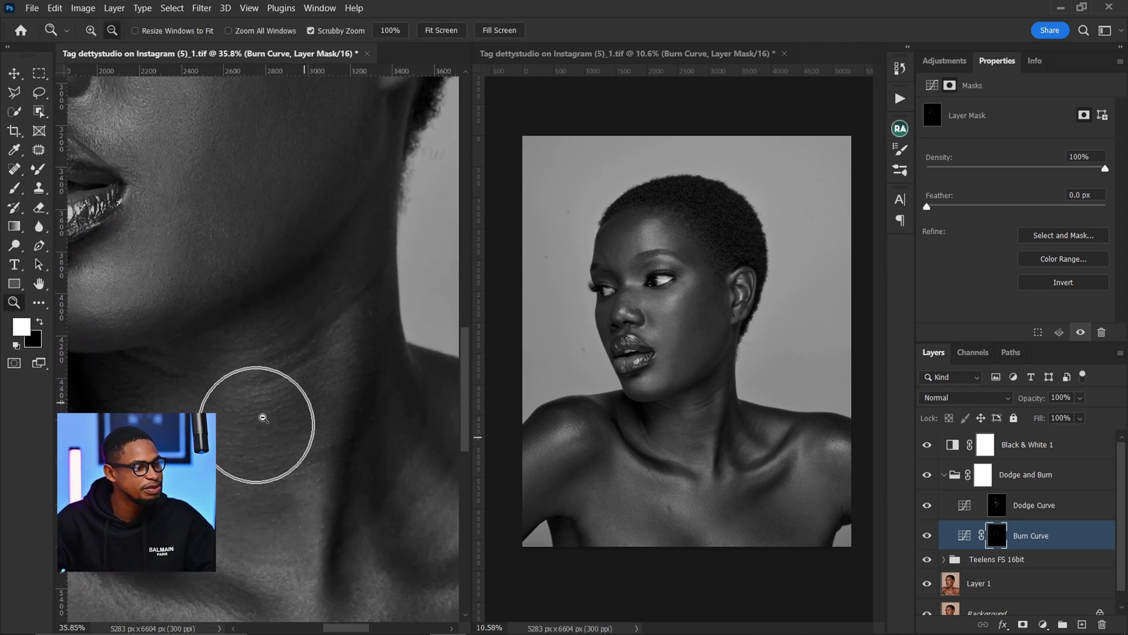
left_click(995, 511)
key("b")
key("bracketright")
mouse_move(232, 421)
left_mouse_down()
mouse_move(295, 406)
mouse_move(308, 390)
mouse_move(237, 439)
mouse_move(303, 418)
left_mouse_up()
key("bracketleft")
key("bracketleft")
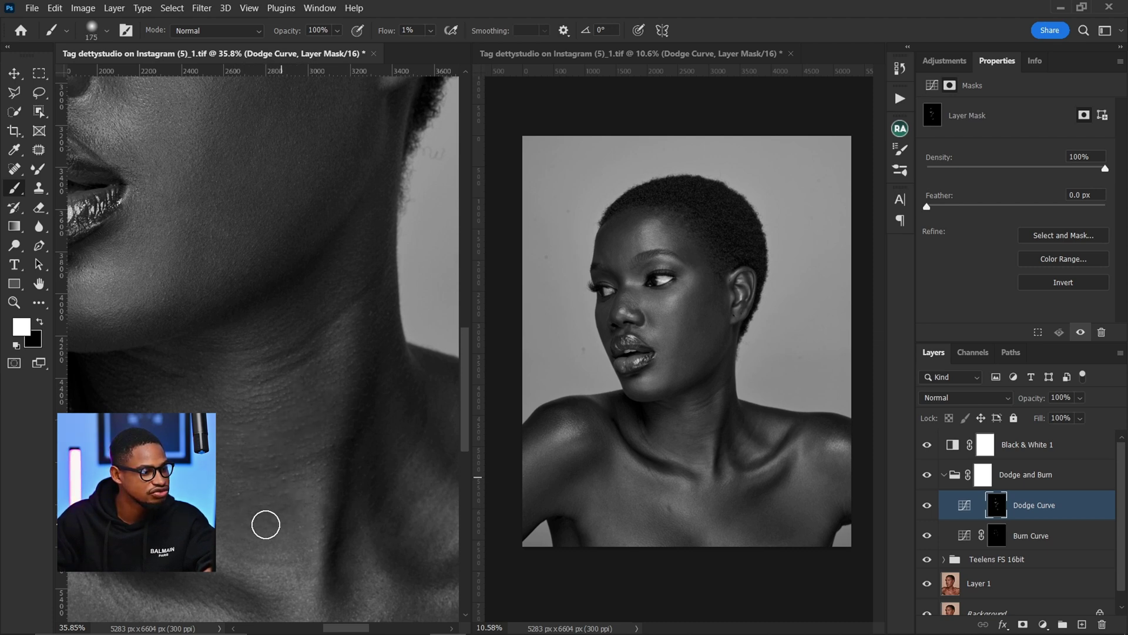
- Dodge the uneven dark spots around the base of the neck and the collarbone on the Dodge Curve mask, with a 90 to 50 px brush
scroll(274, 460, "down", 5)
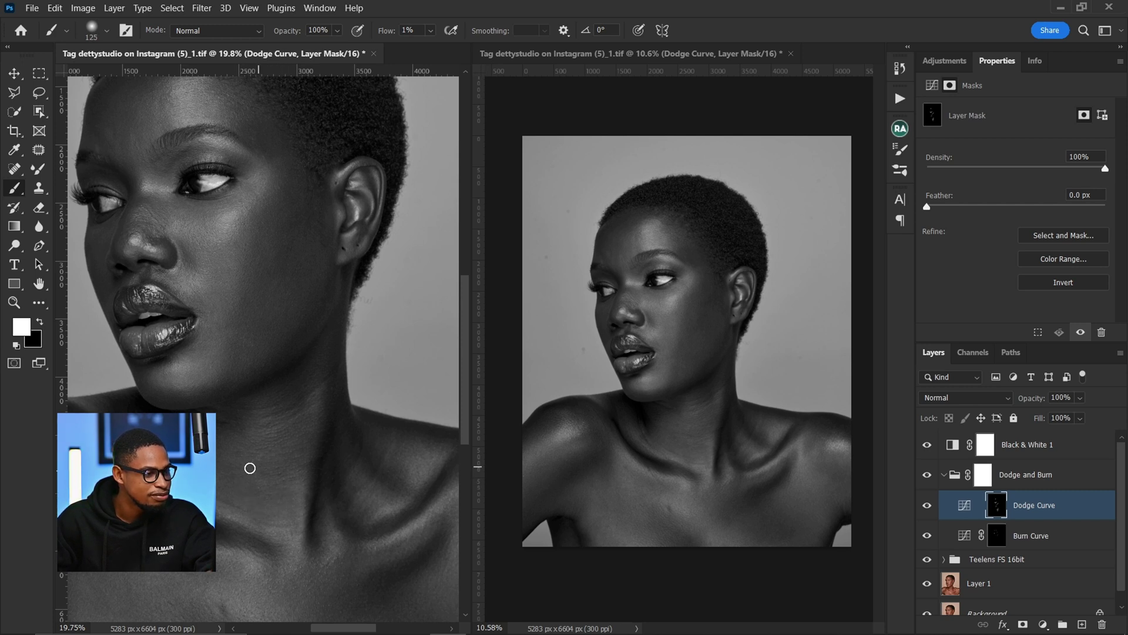
scroll(247, 499, "up", 3)
key("bracketleft")
key("bracketleft")
key("bracketleft")
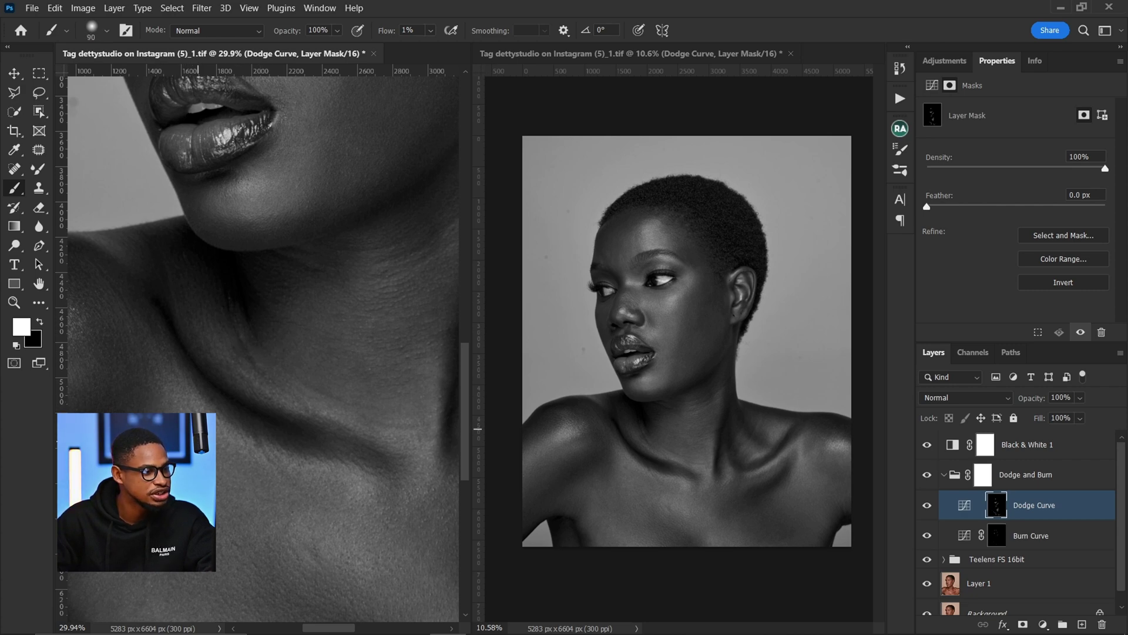
left_click_drag(331, 489, 296, 489)
left_click_drag(356, 436, 277, 487)
- Hide the Black & White 1 layer and collapse the Dodge and Burn group
left_click(927, 447)
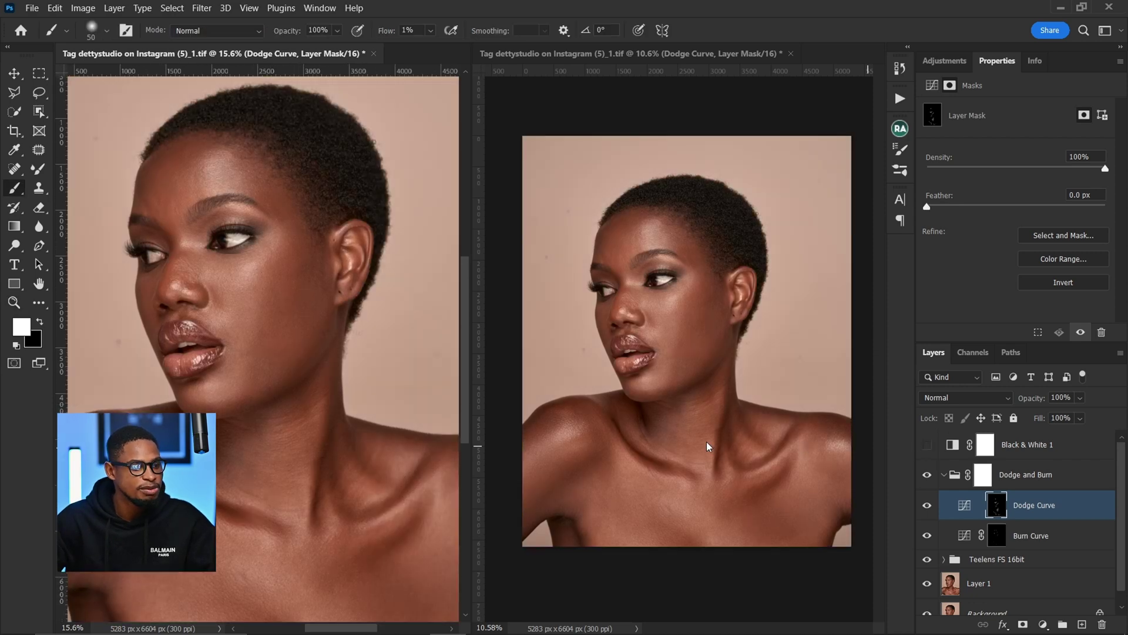
left_click_drag(338, 345, 353, 336)
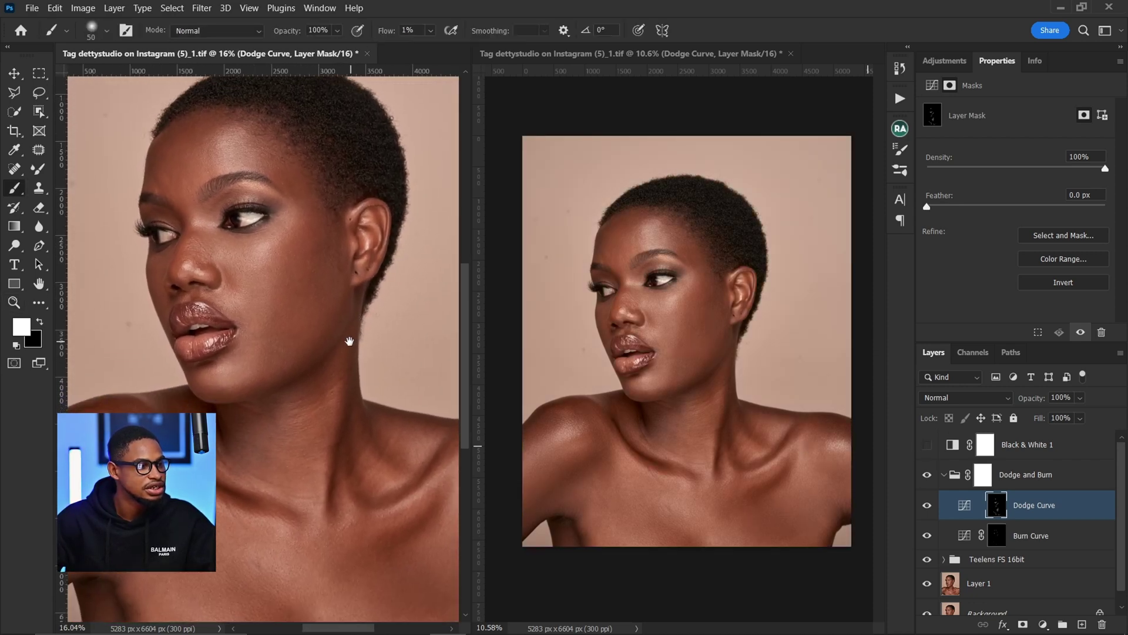
left_click(942, 476)
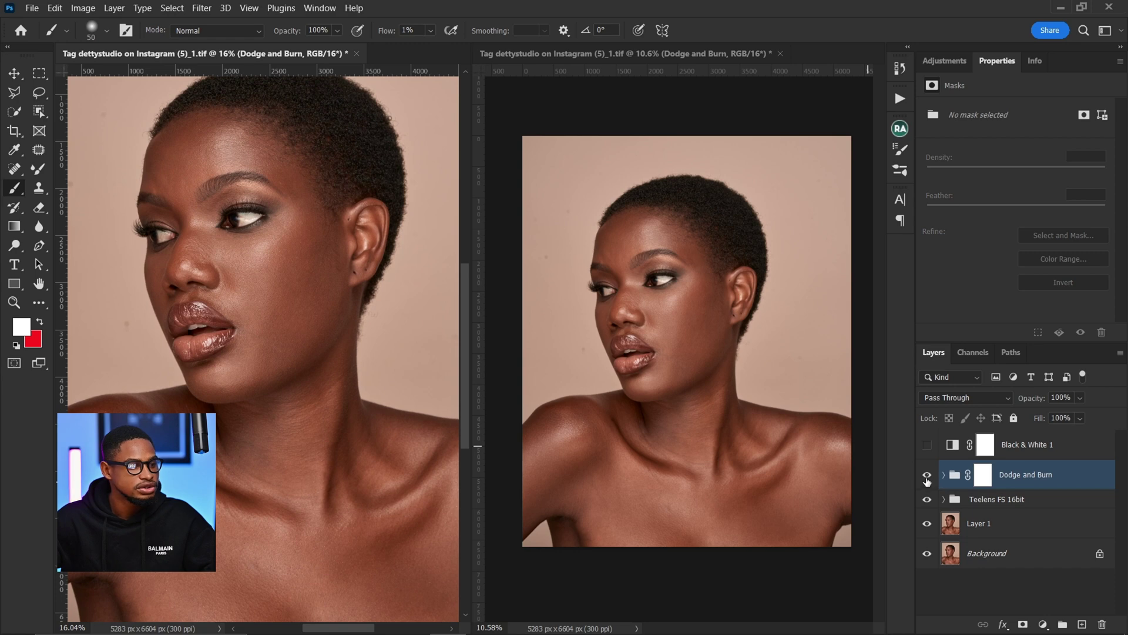
- Compare the portrait with and without the Dodge and Burn group, checking the whole face and the neck up close
left_click(927, 479)
left_click(928, 475)
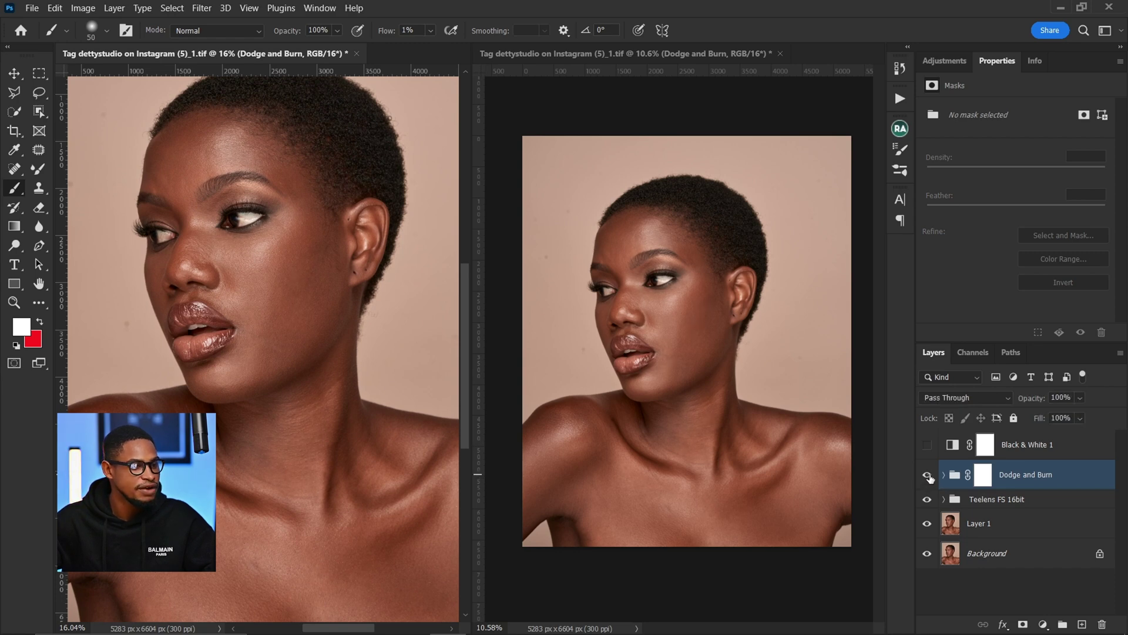
left_click(928, 477)
left_click(928, 476)
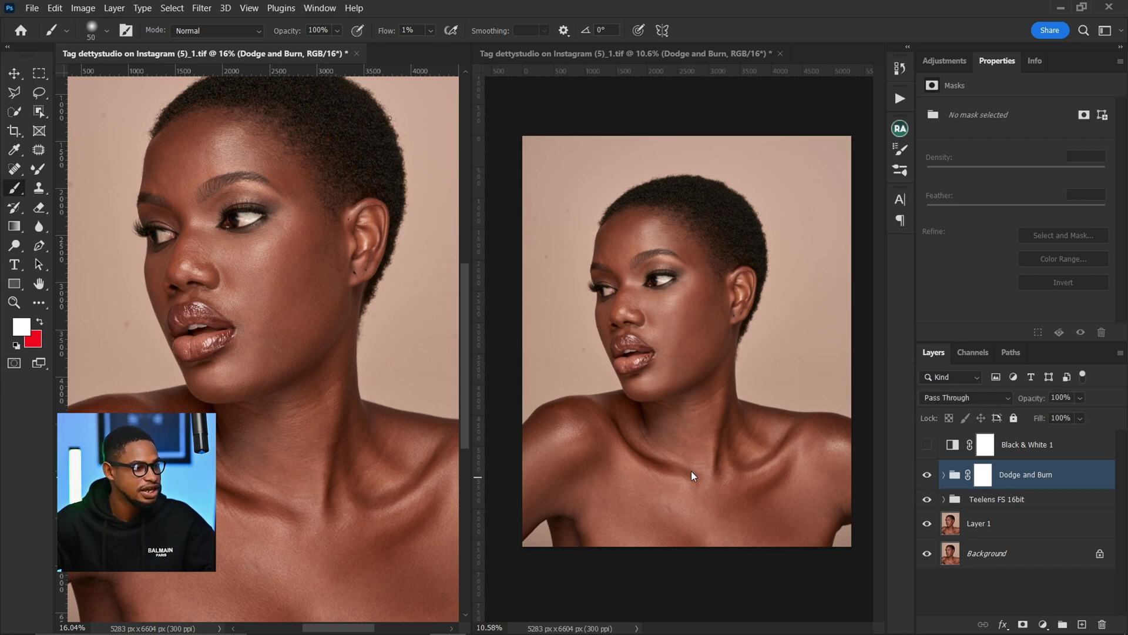
left_click_drag(403, 443, 387, 385)
left_click_drag(304, 410, 322, 393)
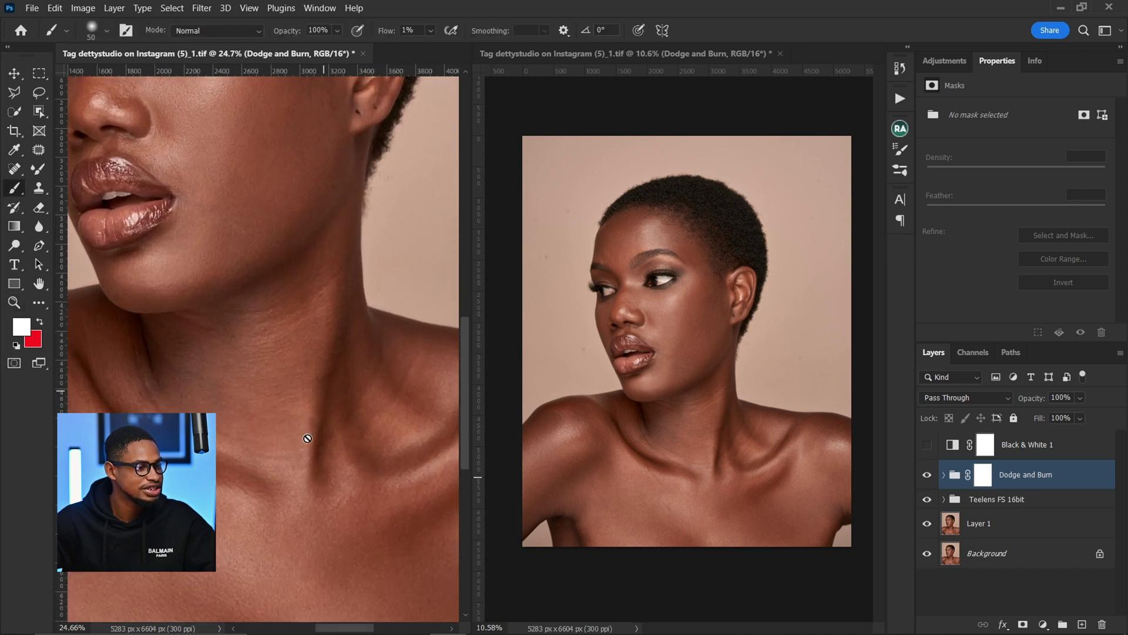
left_click(926, 476)
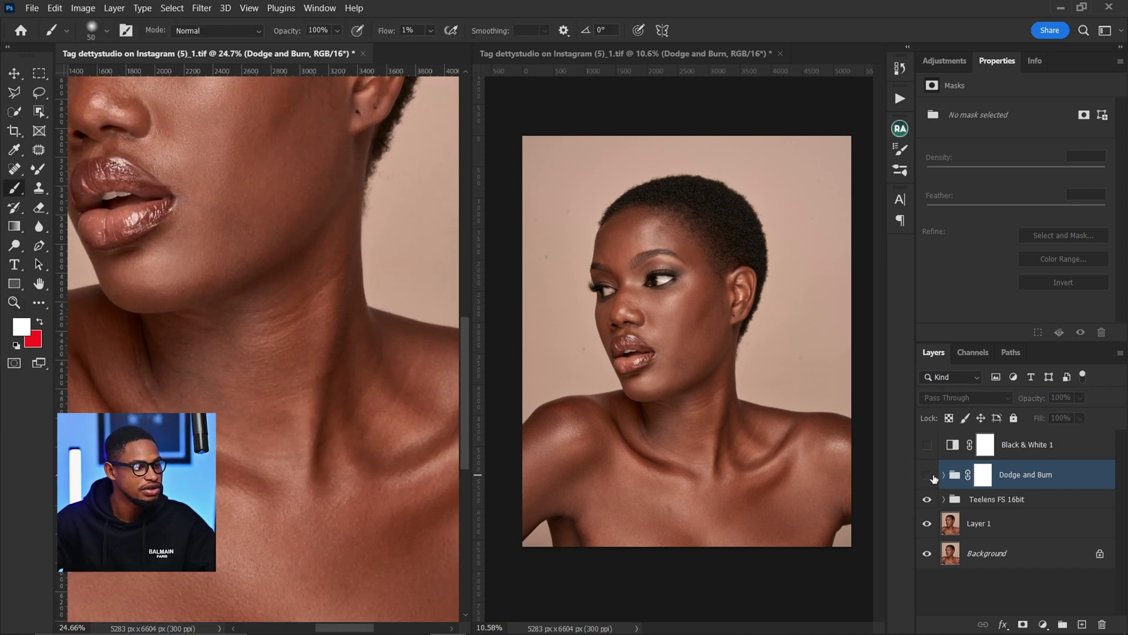
left_click(934, 479)
left_click(927, 475)
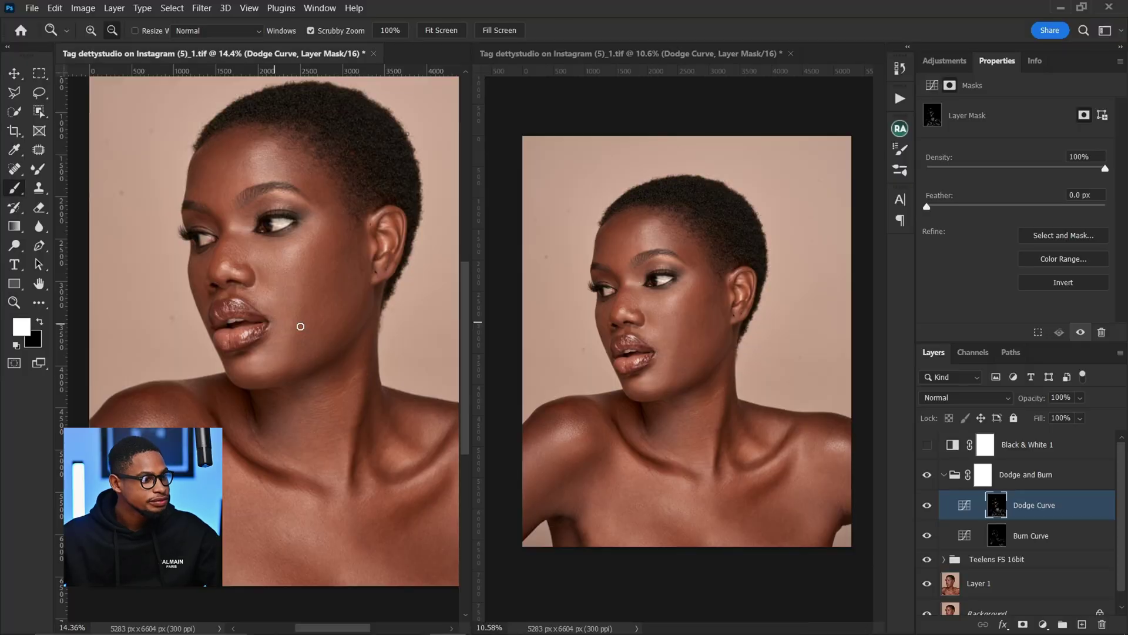
- Close the second window of the portrait and enlarge the face and shoulders in the remaining one
left_click_drag(299, 325, 293, 327)
key("b")
left_click(790, 53)
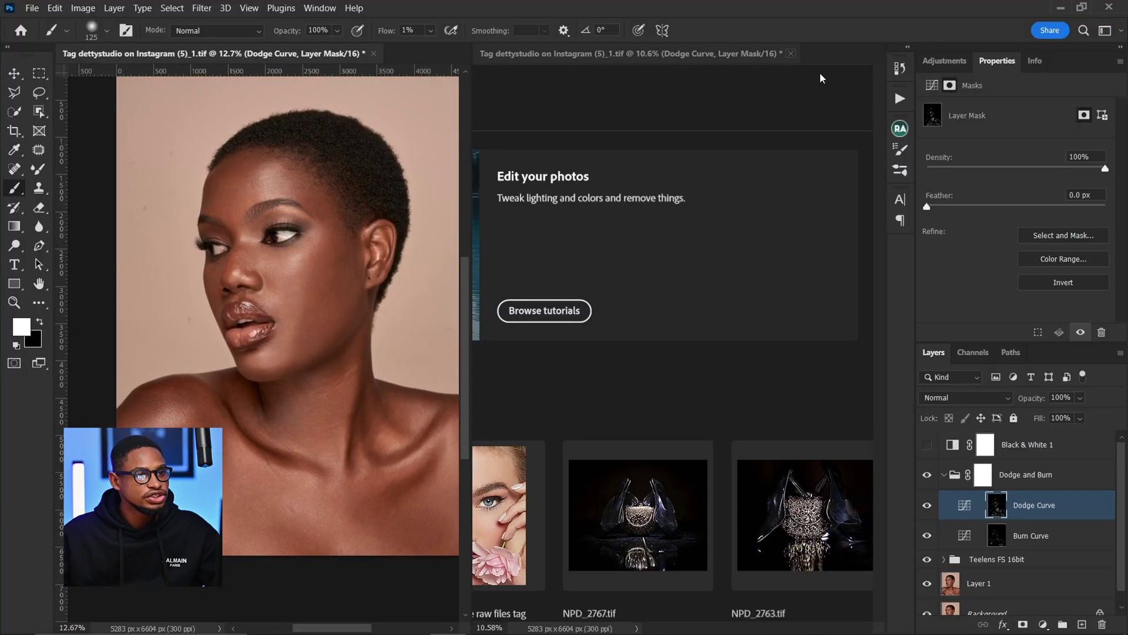
key("z")
left_click(528, 280)
left_click_drag(528, 279, 514, 281)
left_click_drag(509, 343, 529, 277)
key("b")
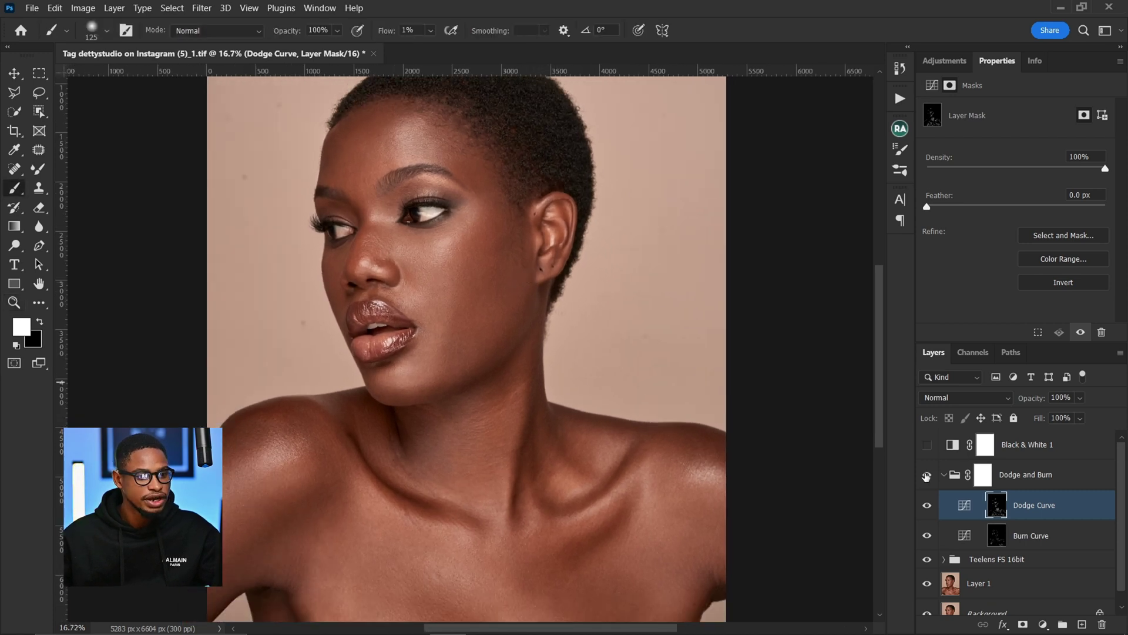
- Compare the face and shoulders with and without the Dodge and Burn group, and collapse the group
left_click(928, 475)
left_click(928, 475)
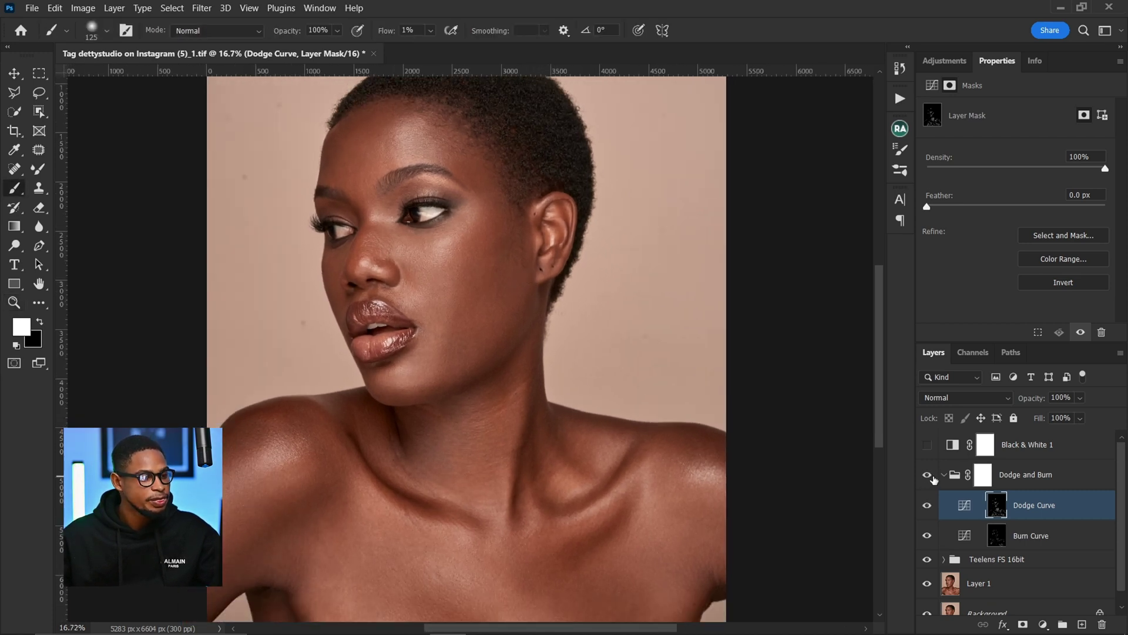
left_click(928, 476)
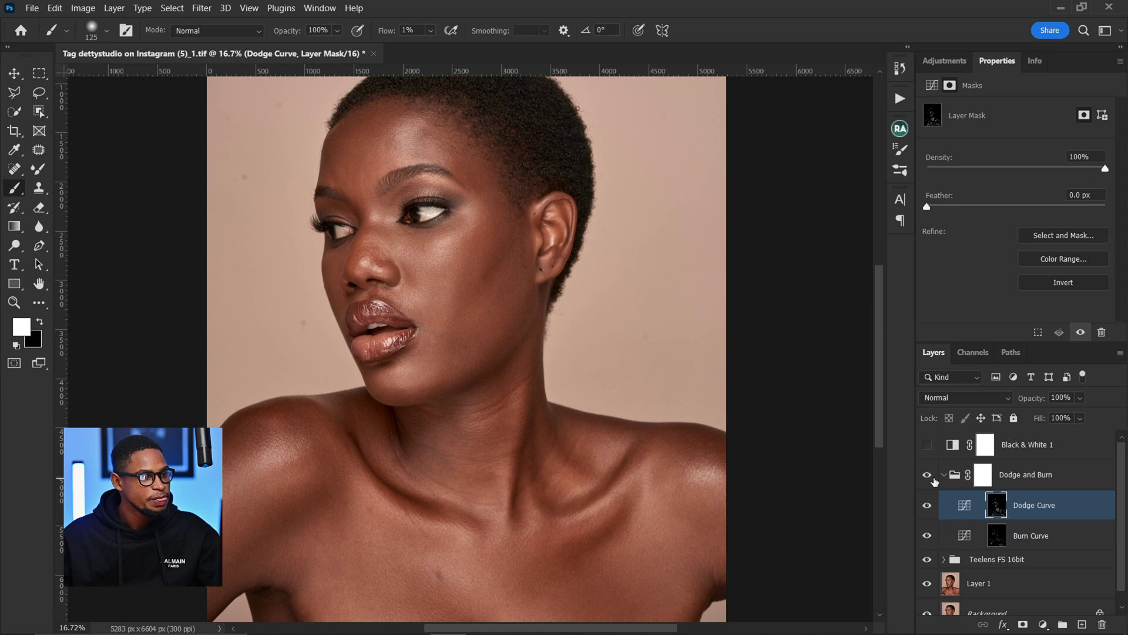
left_click(933, 478)
left_click(932, 478)
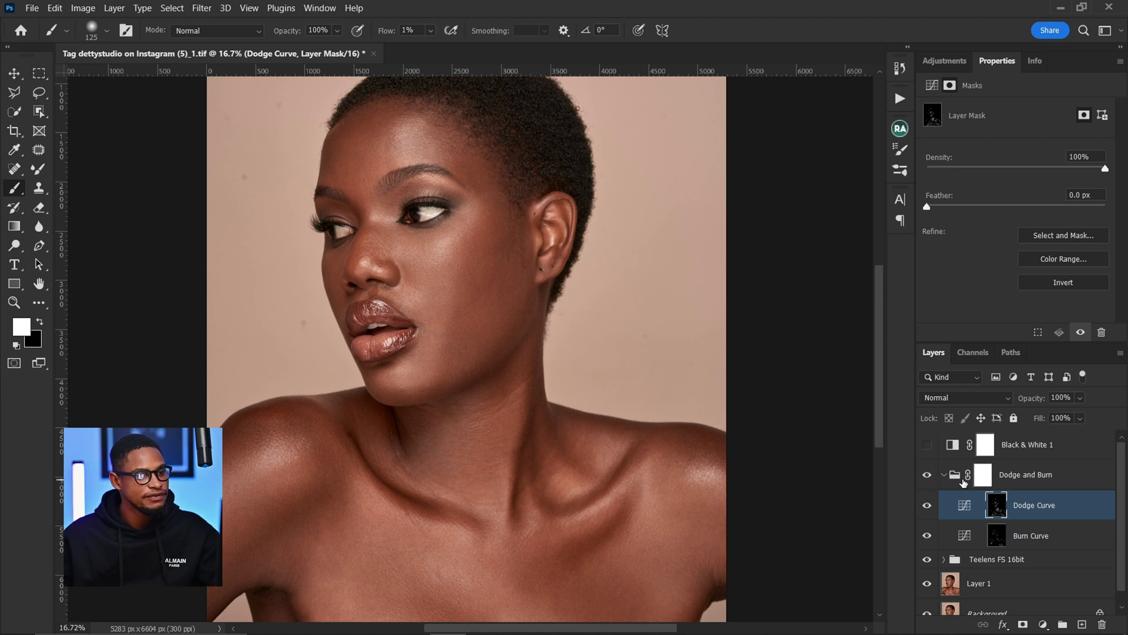
left_click(945, 478)
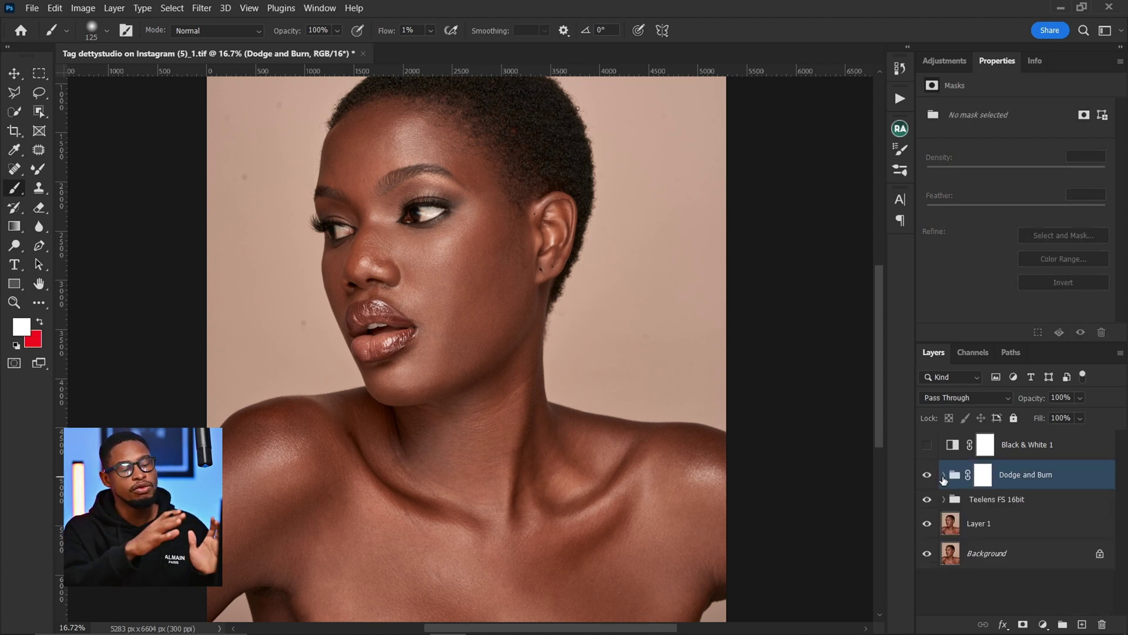
- Run the Eyes & Teeth Whitening action with the face in close view
key("z")
left_click_drag(483, 261, 432, 271)
left_click_drag(454, 228, 438, 496)
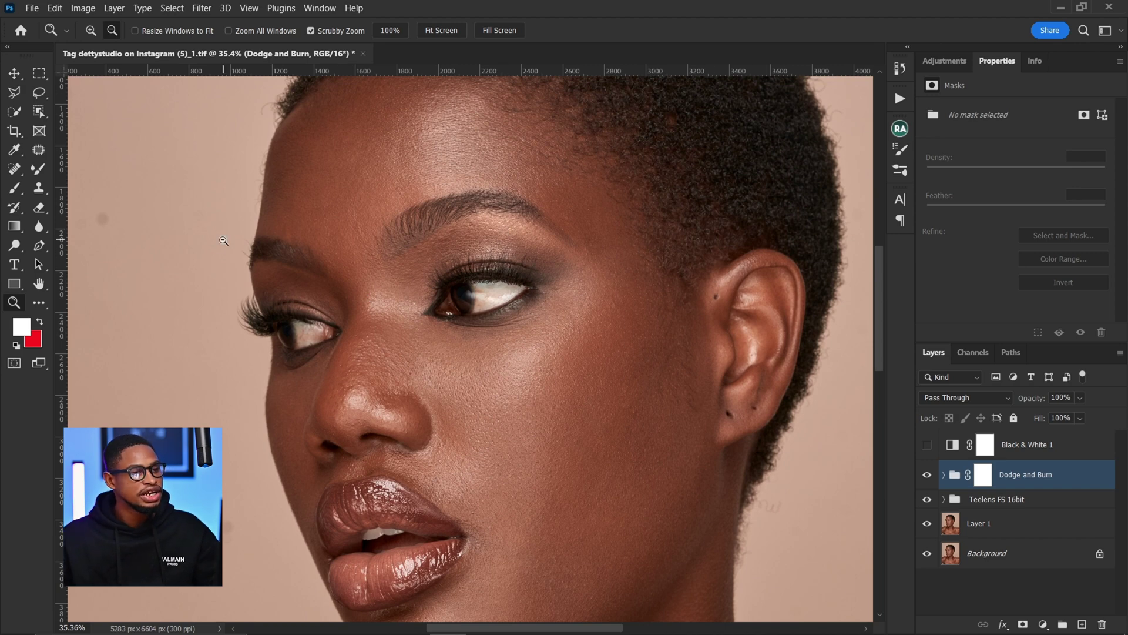
left_click(900, 100)
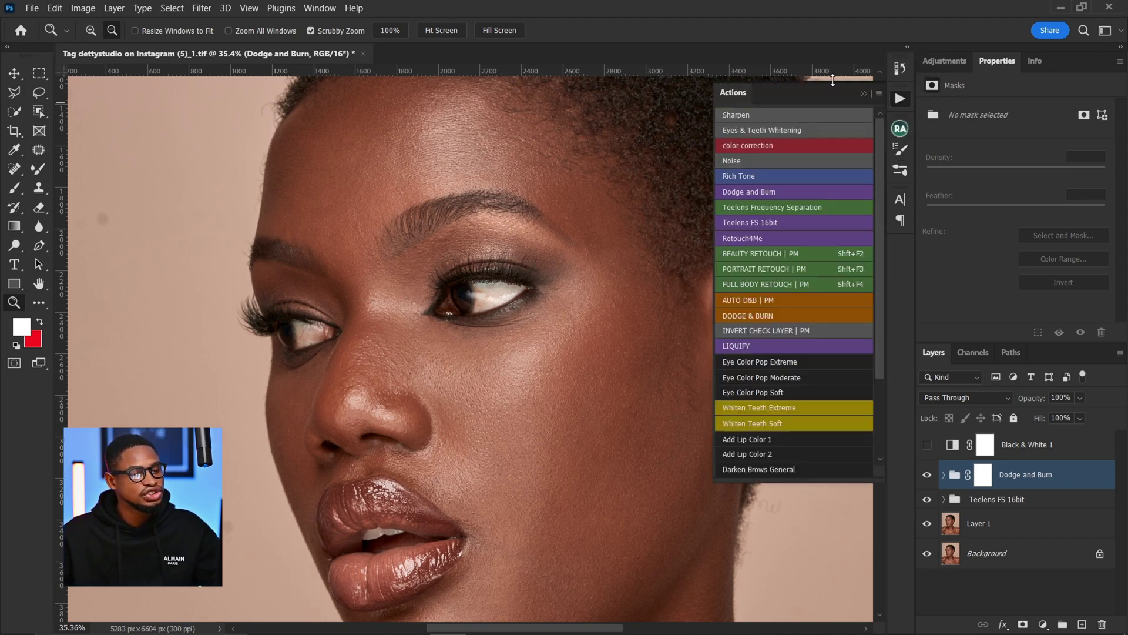
left_click(749, 130)
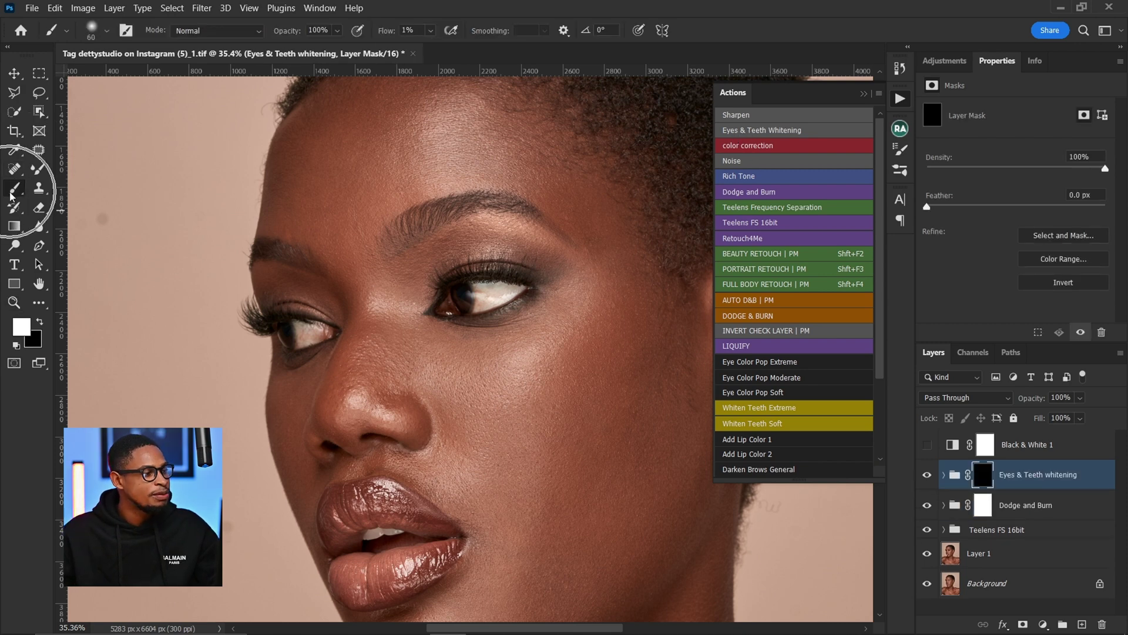
- Set the brush flow to 100% and paint white over the whites of both eyes on the Eyes & Teeth whitening mask, with a 45 px brush
left_click(430, 30)
left_click_drag(434, 47, 503, 47)
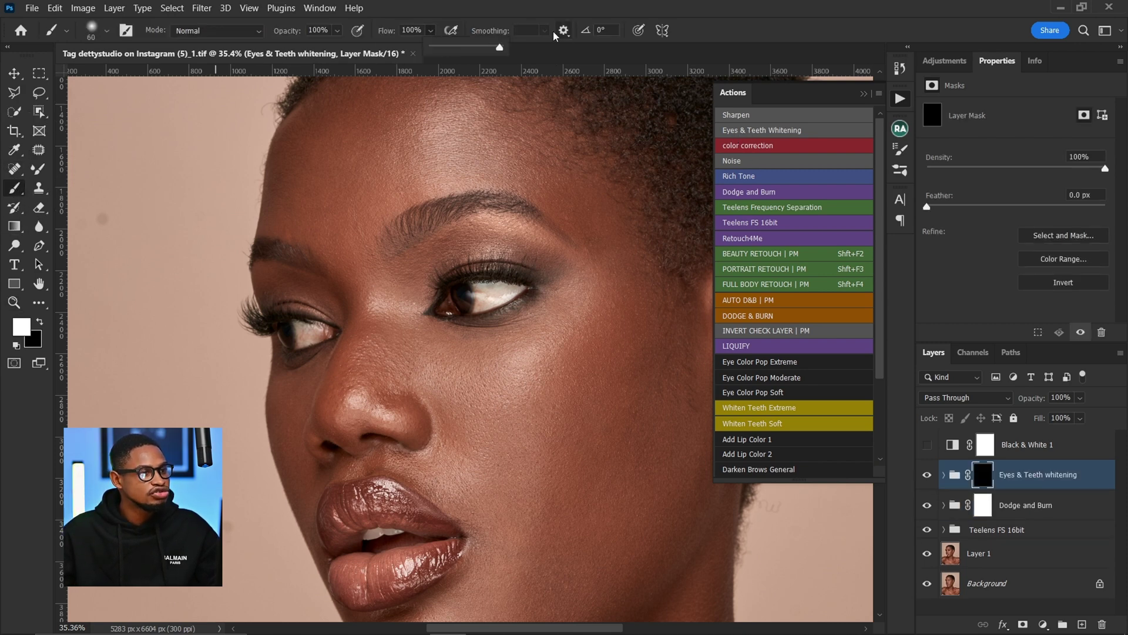
left_click(490, 295)
key("bracketleft")
key("bracketleft")
mouse_move(487, 297)
left_mouse_down()
mouse_move(514, 286)
mouse_move(482, 288)
mouse_move(475, 310)
mouse_move(511, 291)
mouse_move(485, 286)
left_mouse_up()
mouse_move(298, 335)
left_mouse_down()
mouse_move(301, 335)
mouse_move(307, 343)
mouse_move(320, 326)
mouse_move(298, 345)
left_mouse_up()
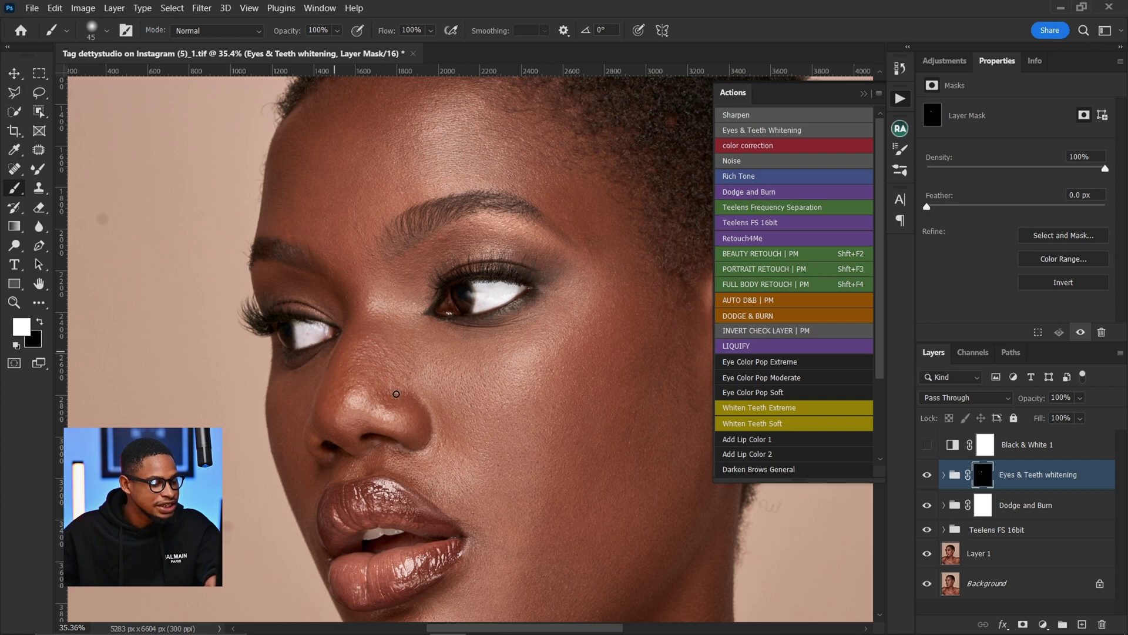
- Paint the whitening over the teeth visible between the lips, and swap the painting color to black
scroll(379, 395, "down", 3)
mouse_move(371, 404)
left_mouse_down()
mouse_move(391, 399)
mouse_move(370, 404)
left_mouse_up()
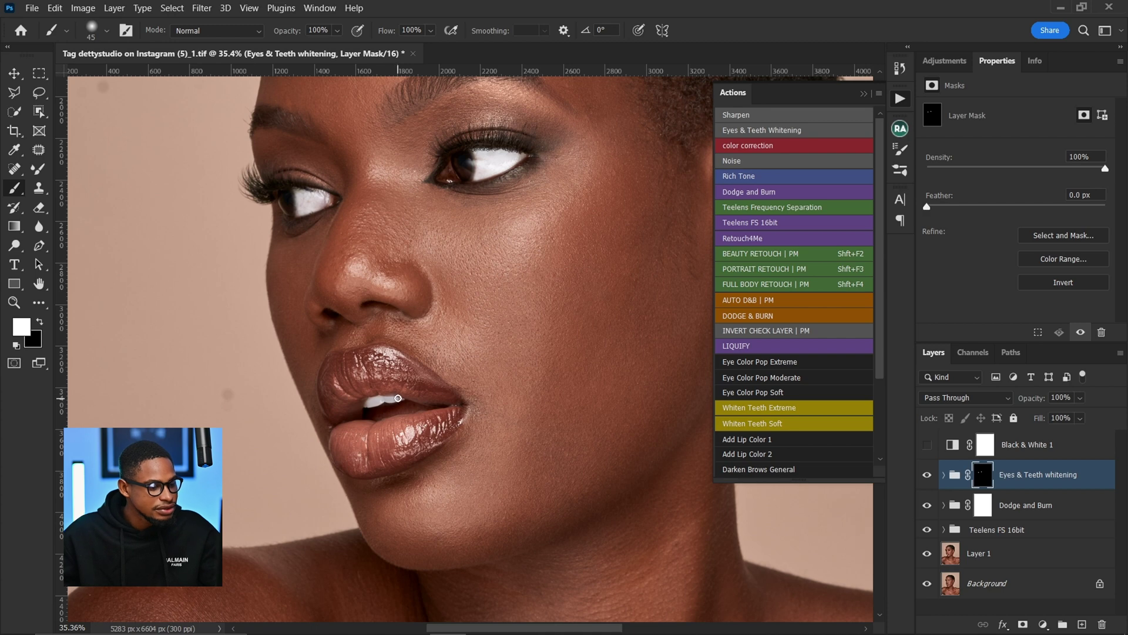
key("x")
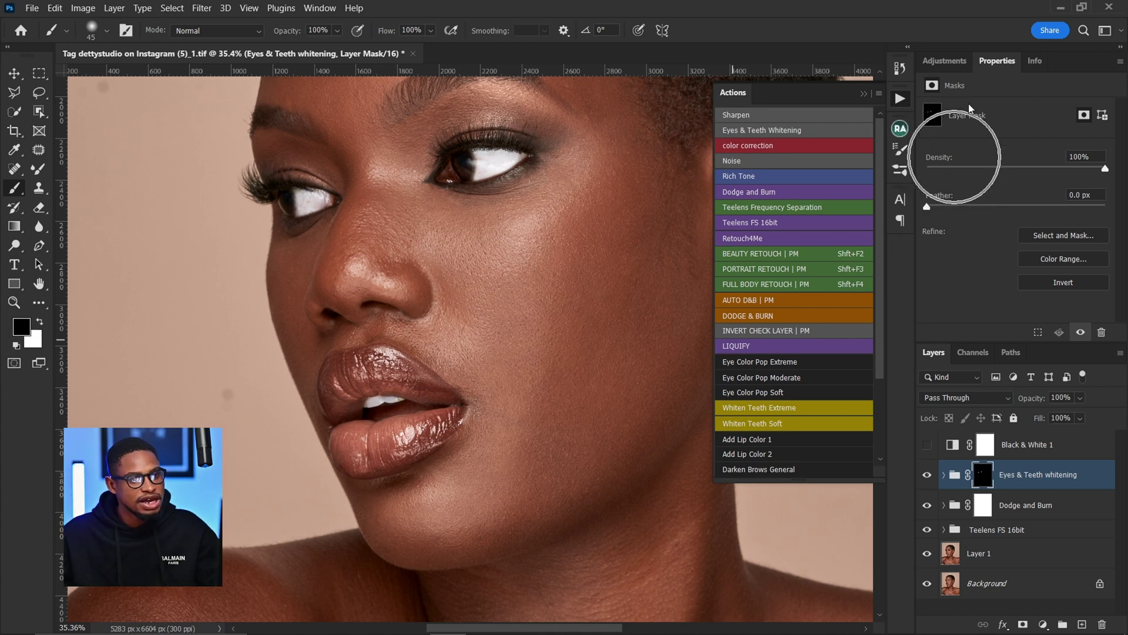
- Feather the Eyes & Teeth whitening mask by 4.0 px and set the group's opacity to 70%
left_click_drag(926, 207, 965, 207)
left_click(1080, 399)
left_click_drag(1095, 416, 1075, 417)
- Delete the Black & White 1 check layer
left_click(1046, 451)
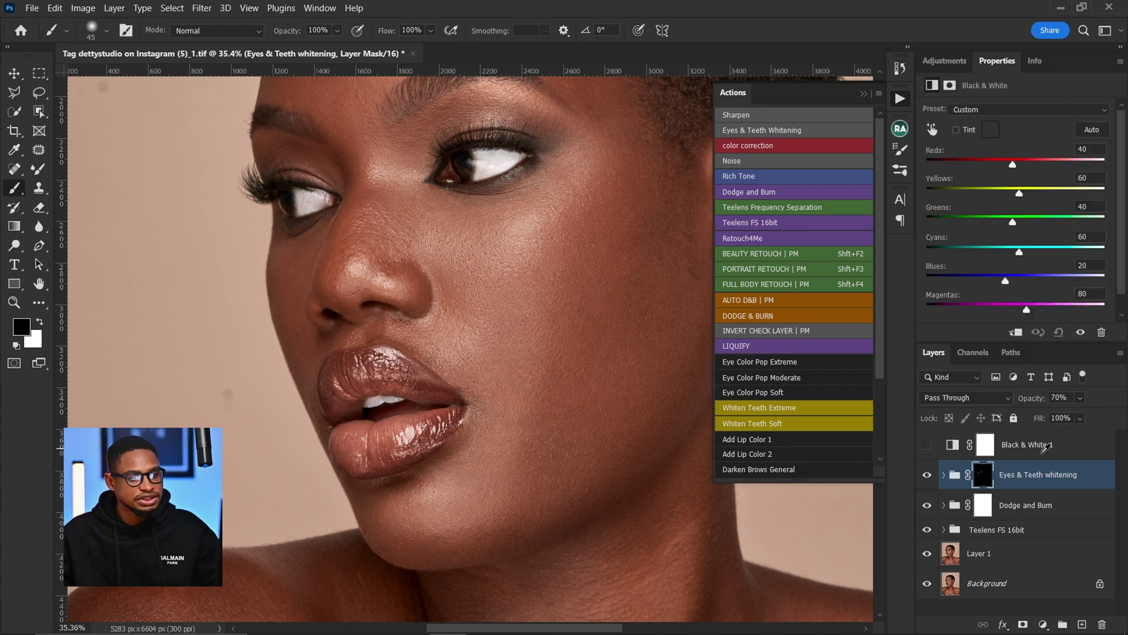
key("Delete")
key("Delete")
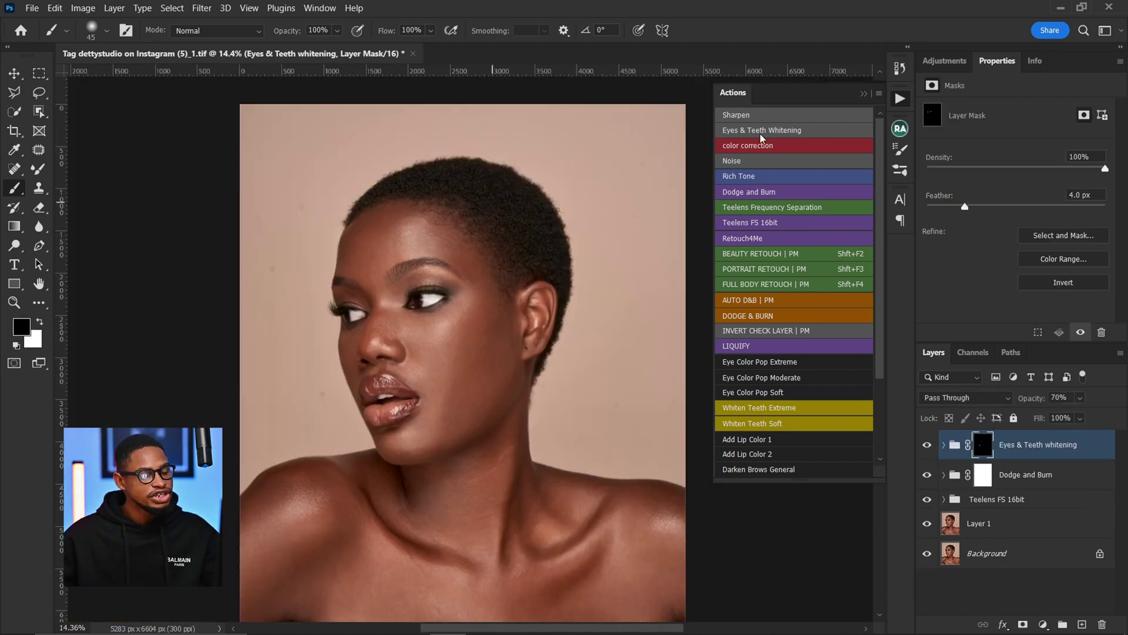
- Create a Dodge & Burn curves group with the Retouching Academy plugin and delete its Visual Aid - DELETE group
left_click(899, 128)
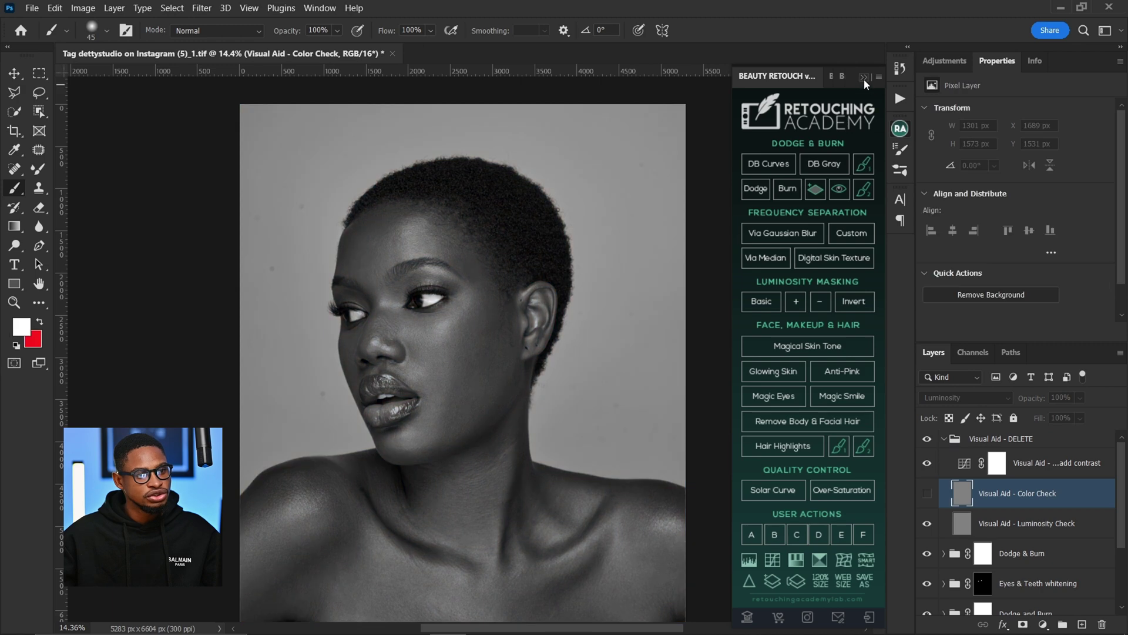
left_click(864, 79)
left_click(1015, 440)
key("Delete")
- Expand the new Dodge & Burn group and select its Dodge Curve mask and its Burn Curve mask in turn
left_click(944, 444)
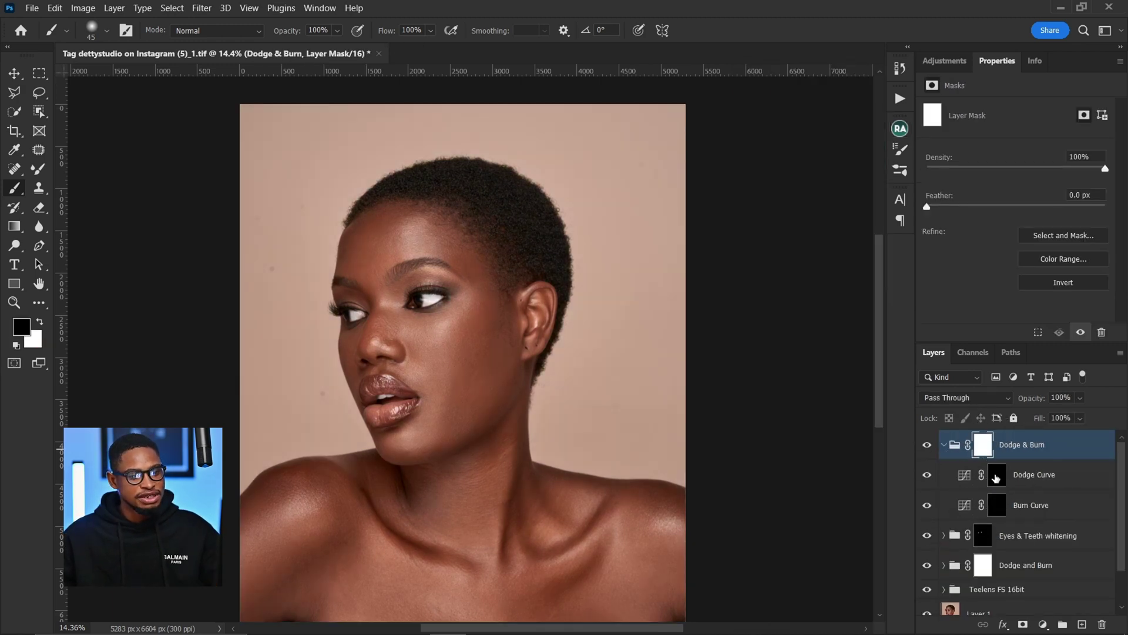
left_click(996, 476)
left_click(997, 509)
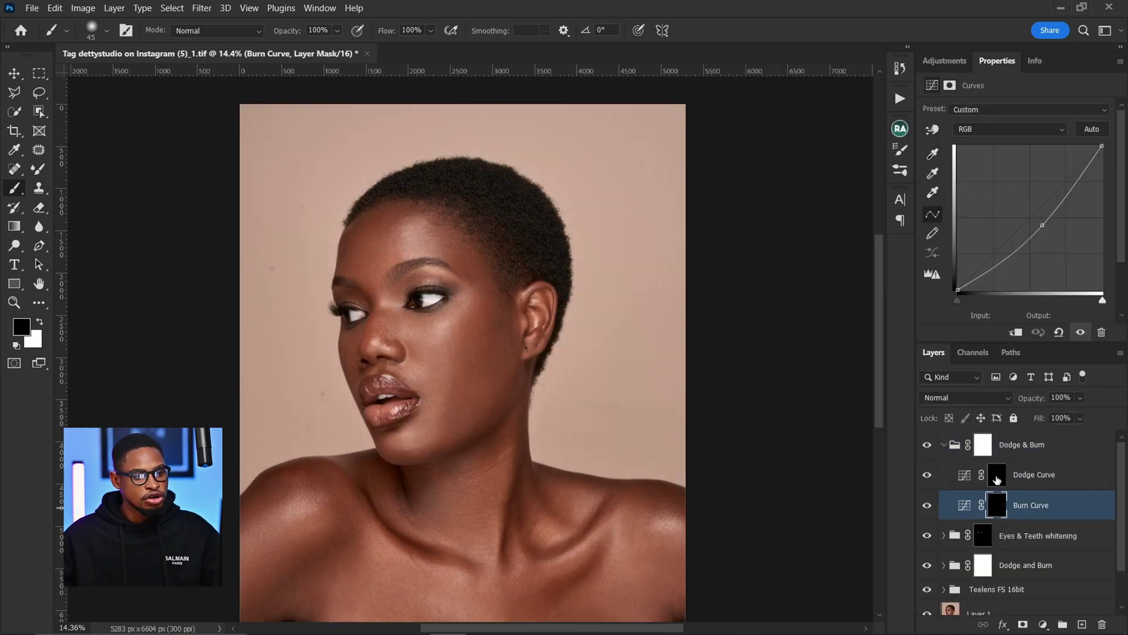
- Paint white highlight strokes on the Dodge Curve mask over the forehead, nose, cheek, chin, neck and collarbones
left_click(1000, 479)
left_click_drag(390, 228, 438, 231)
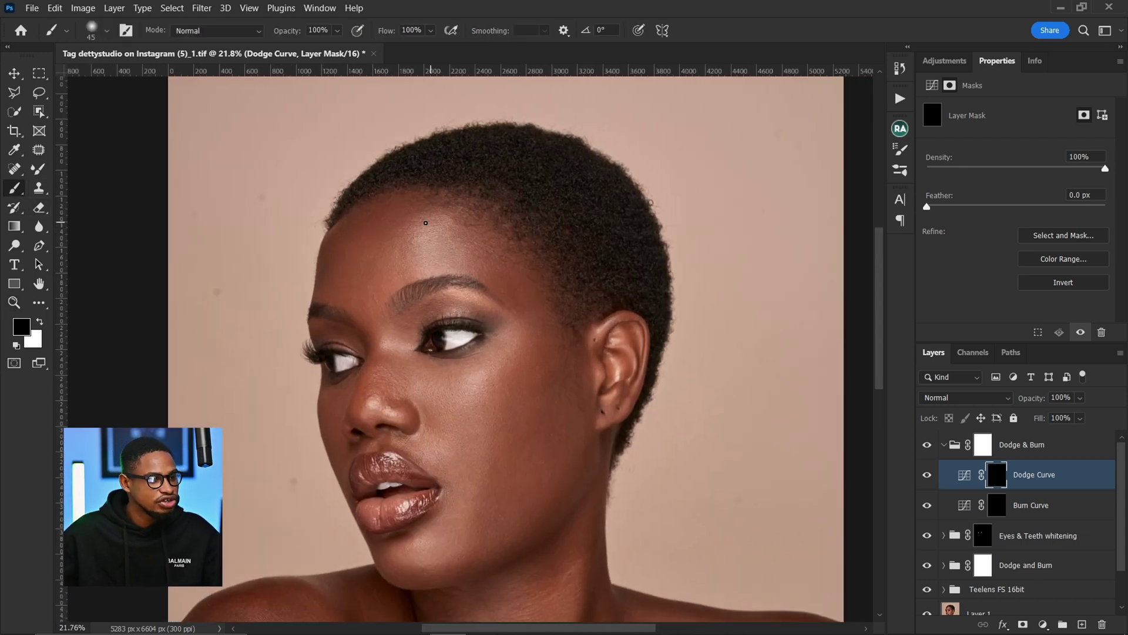
key("x")
mouse_move(419, 222)
left_mouse_down()
mouse_move(454, 236)
mouse_move(408, 249)
mouse_move(454, 259)
mouse_move(447, 278)
left_mouse_up()
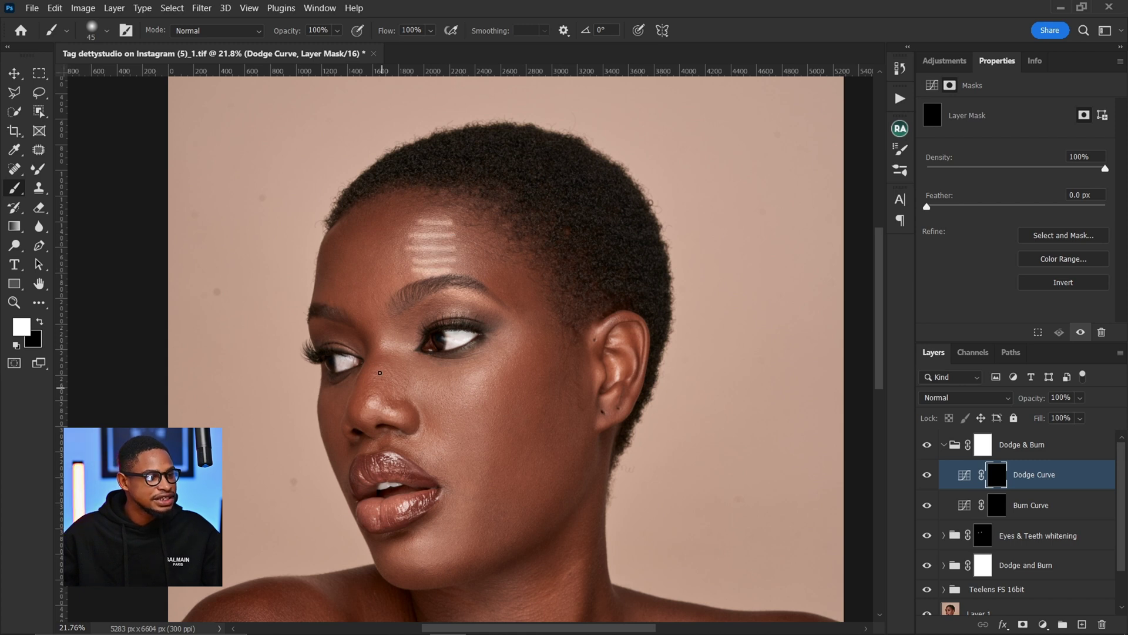
left_click_drag(370, 404, 391, 414)
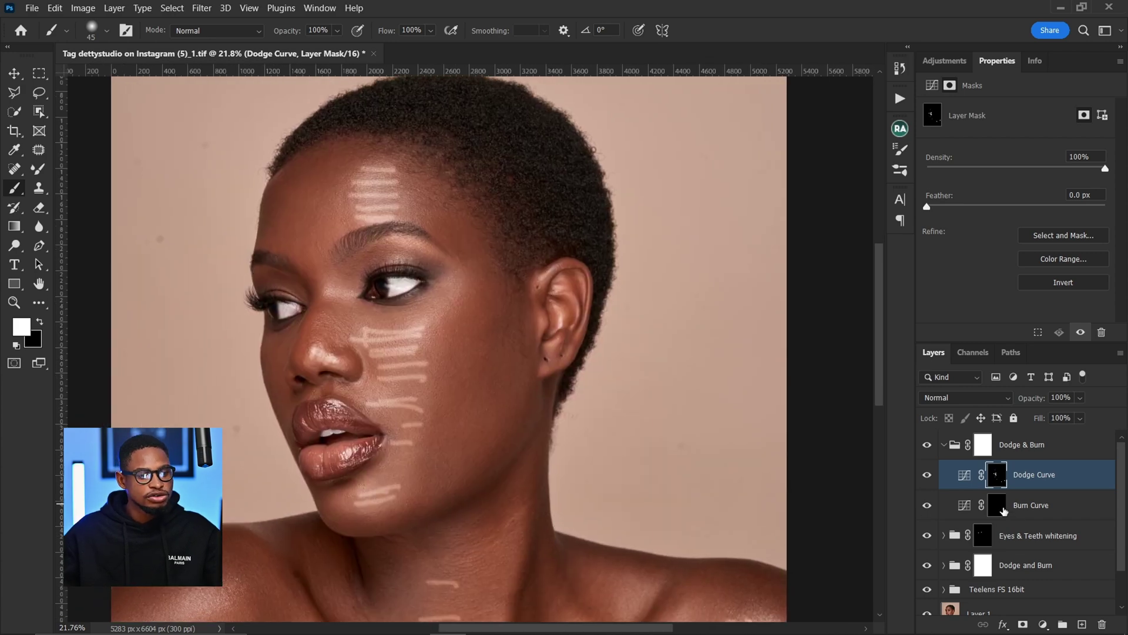
- Paint white contour strokes on the Burn Curve mask over the outer cheek, jaw, forehead edges, neck and collarbone hollows
left_click(999, 506)
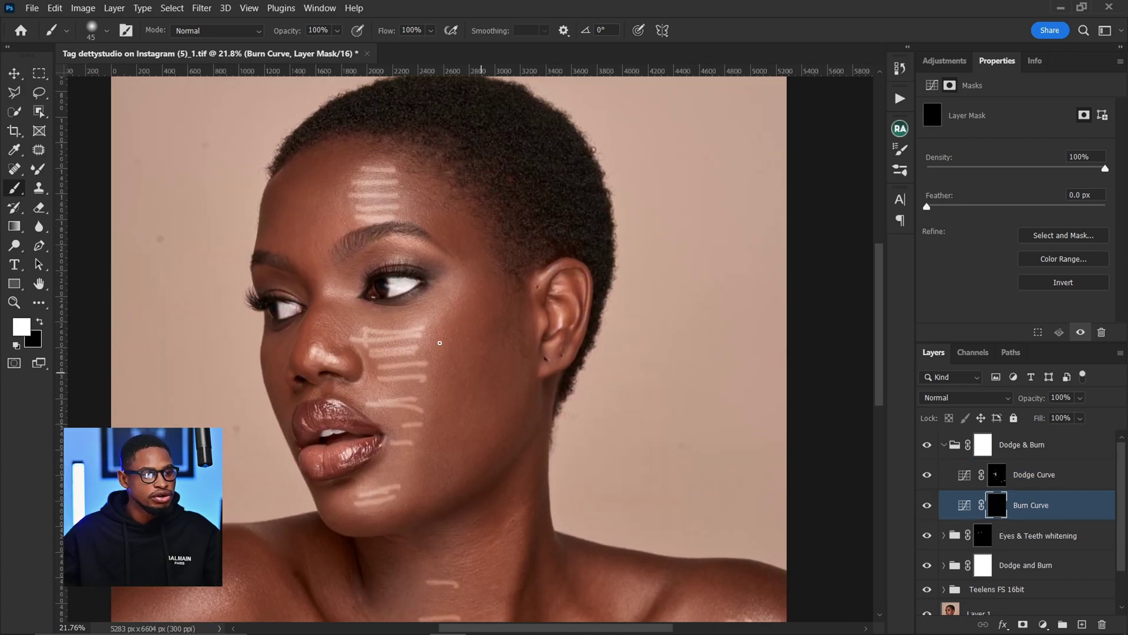
left_click_drag(472, 308, 452, 418)
left_click_drag(506, 327, 475, 440)
left_click_drag(520, 348, 478, 445)
left_click_drag(447, 403, 435, 472)
left_click_drag(505, 406, 463, 474)
mouse_move(523, 408)
left_mouse_down()
mouse_move(466, 471)
mouse_move(481, 453)
left_mouse_up()
left_click_drag(491, 348, 447, 463)
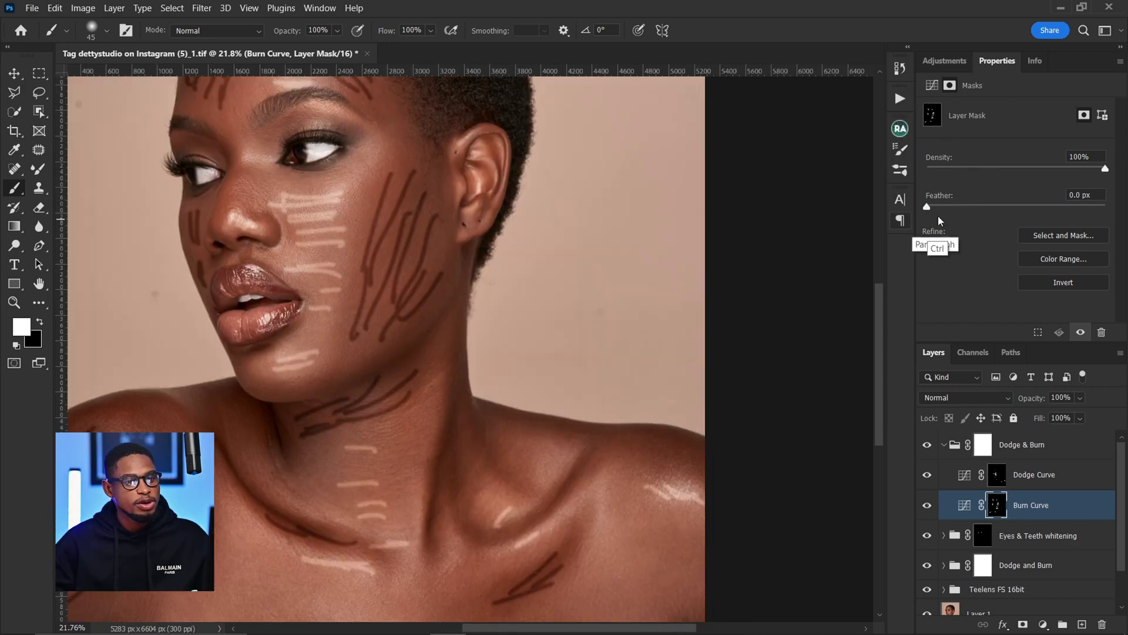
- Feather the Burn Curve mask by 89.7 px to blend the contour strokes into the skin
key("ctrl")
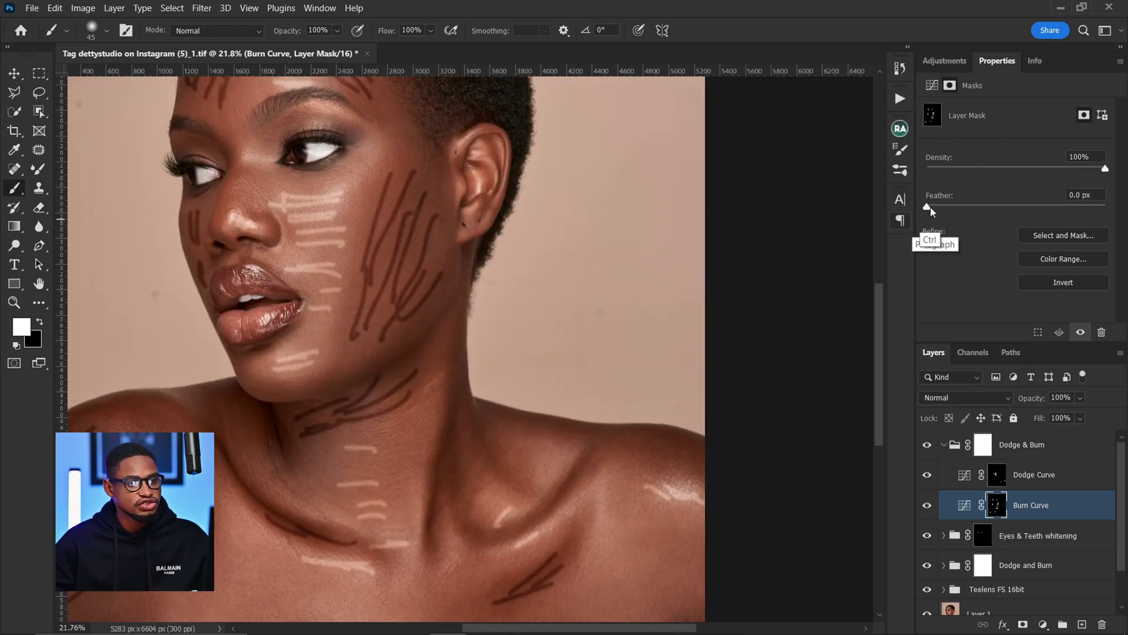
left_click_drag(928, 209, 1004, 216)
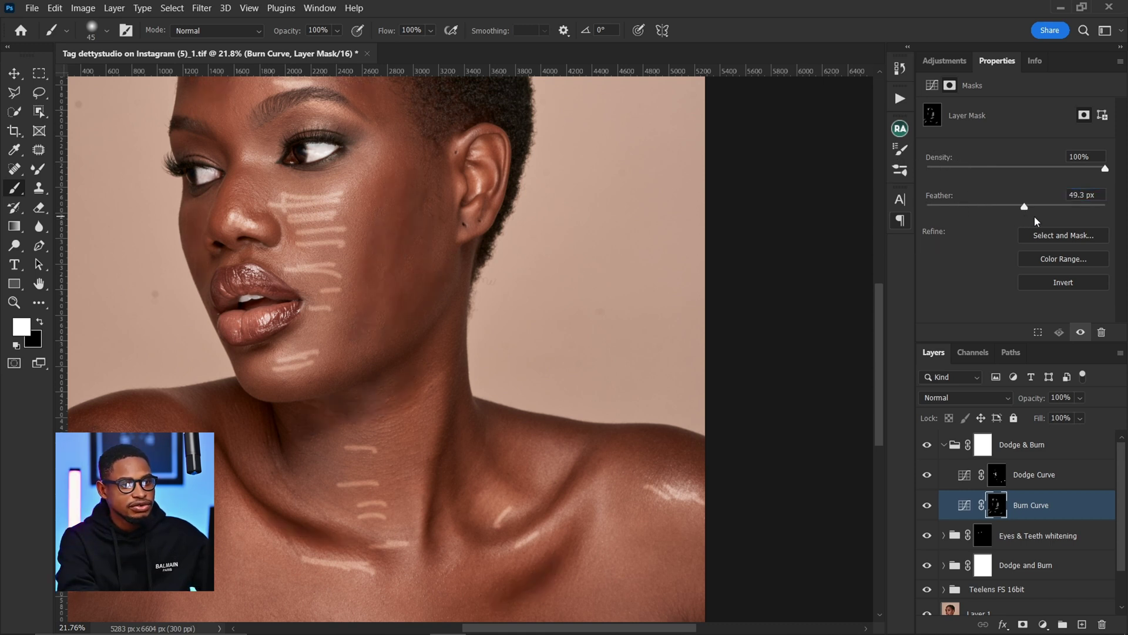
left_click_drag(1027, 207, 1029, 207)
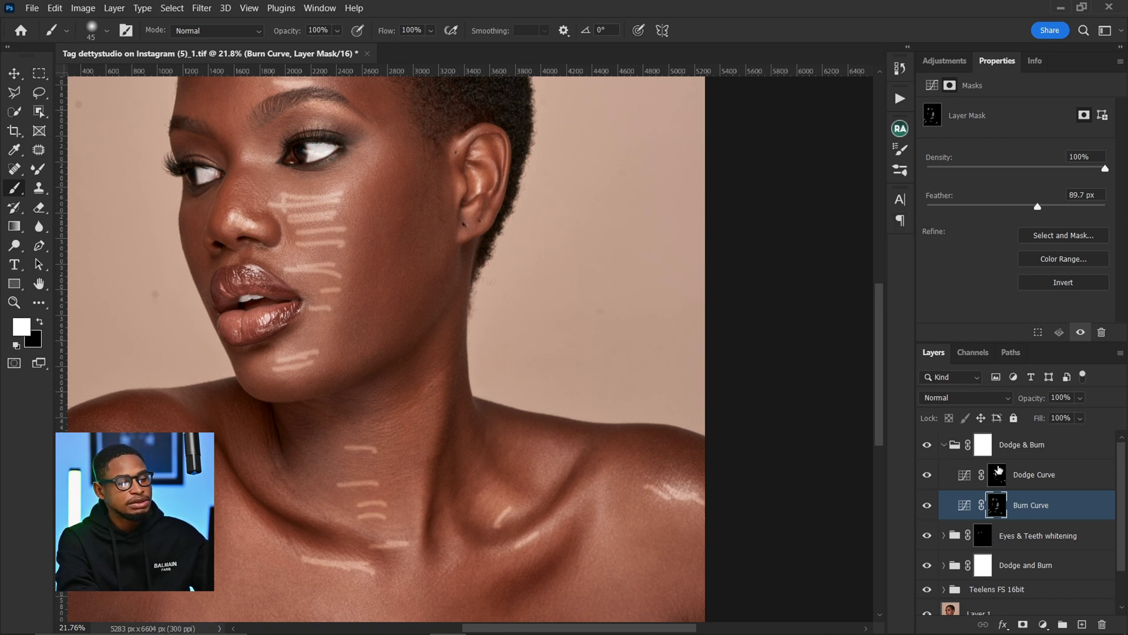
- Feather the Dodge Curve mask by 46.0 px to blend the highlight strokes
left_click(996, 474)
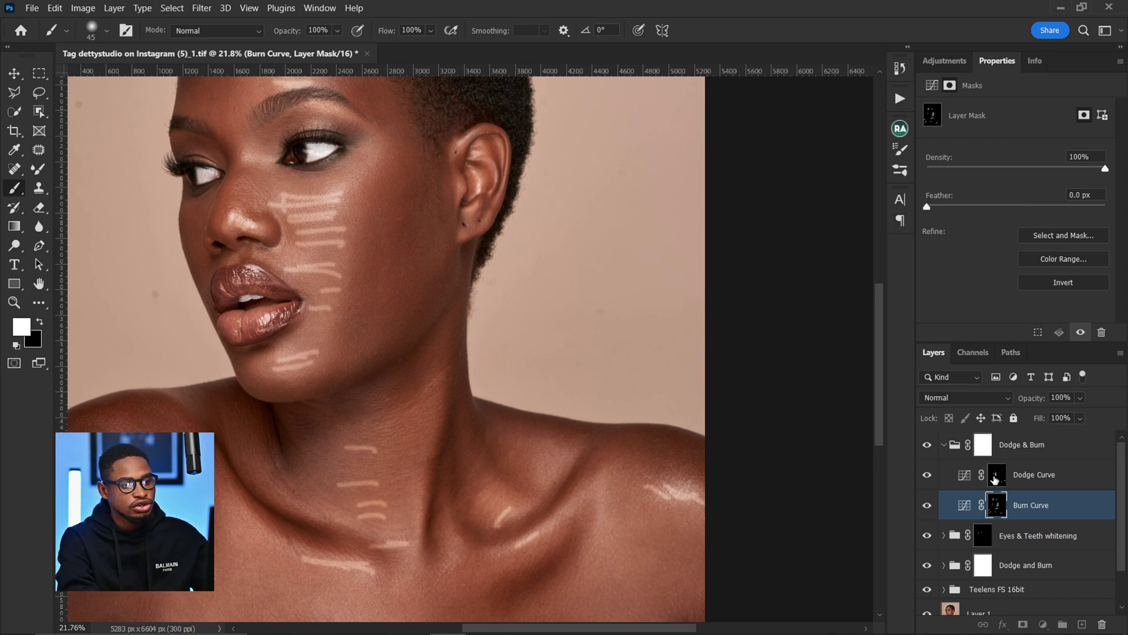
scroll(395, 259, "down", 5)
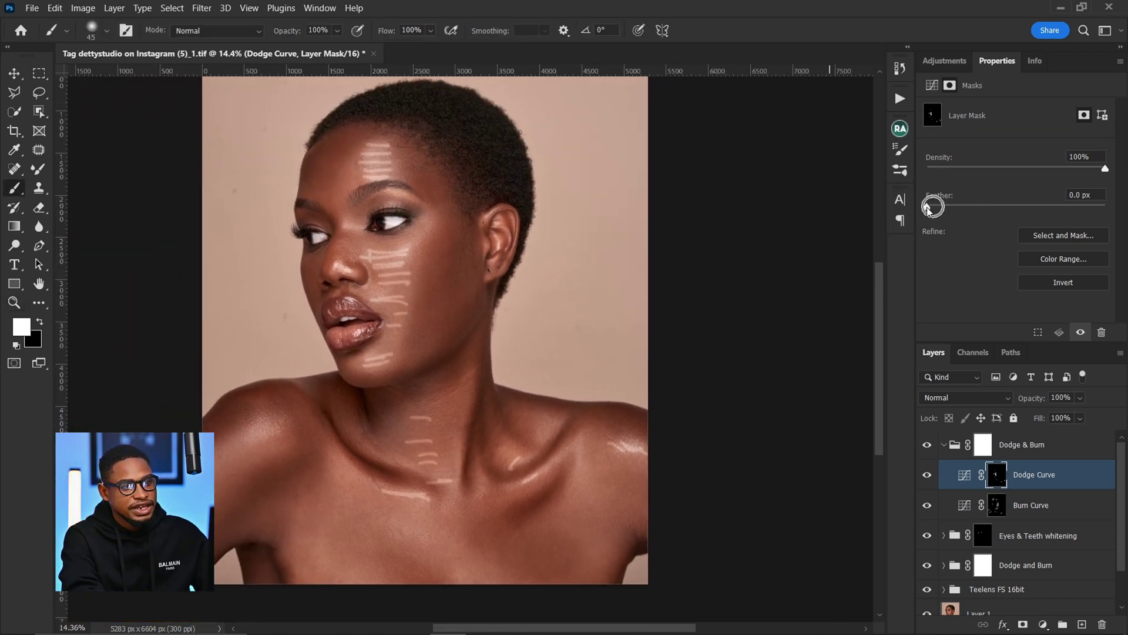
left_click_drag(928, 207, 1020, 223)
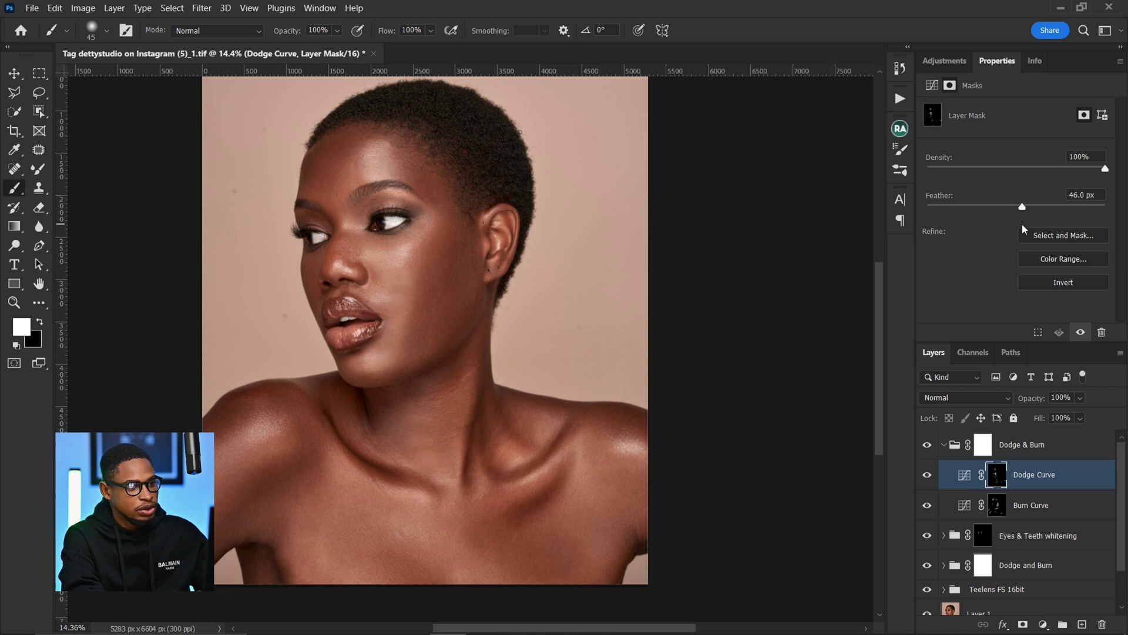
- Collapse the Dodge & Burn group and toggle its visibility to compare the portrait before and after contouring
left_click(944, 444)
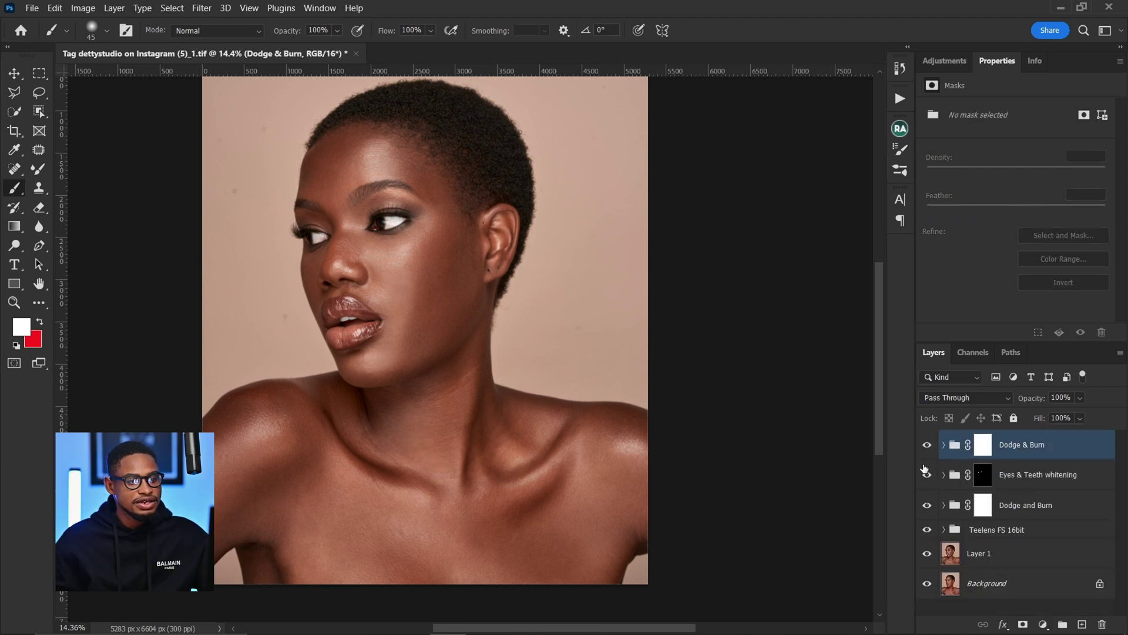
left_click(928, 445)
left_click(928, 446)
left_click(928, 448)
left_click(928, 448)
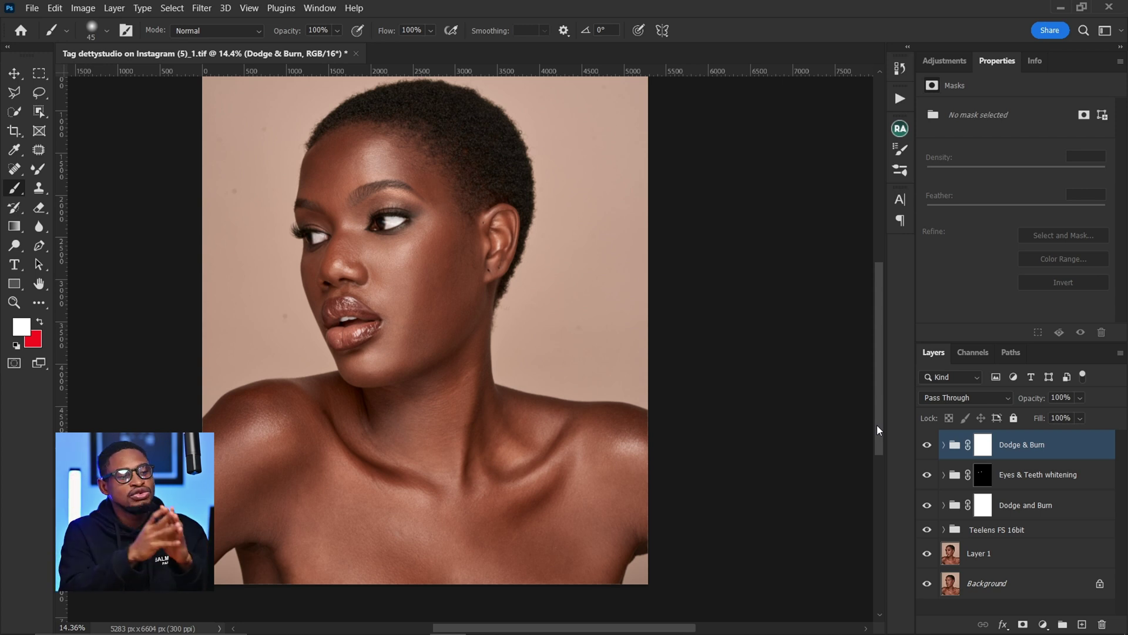
- Add a Selective Color adjustment layer above the Dodge & Burn group, setting the Reds' Cyan to +14% and slightly raising their Black
key("z")
left_click_drag(542, 240, 511, 259)
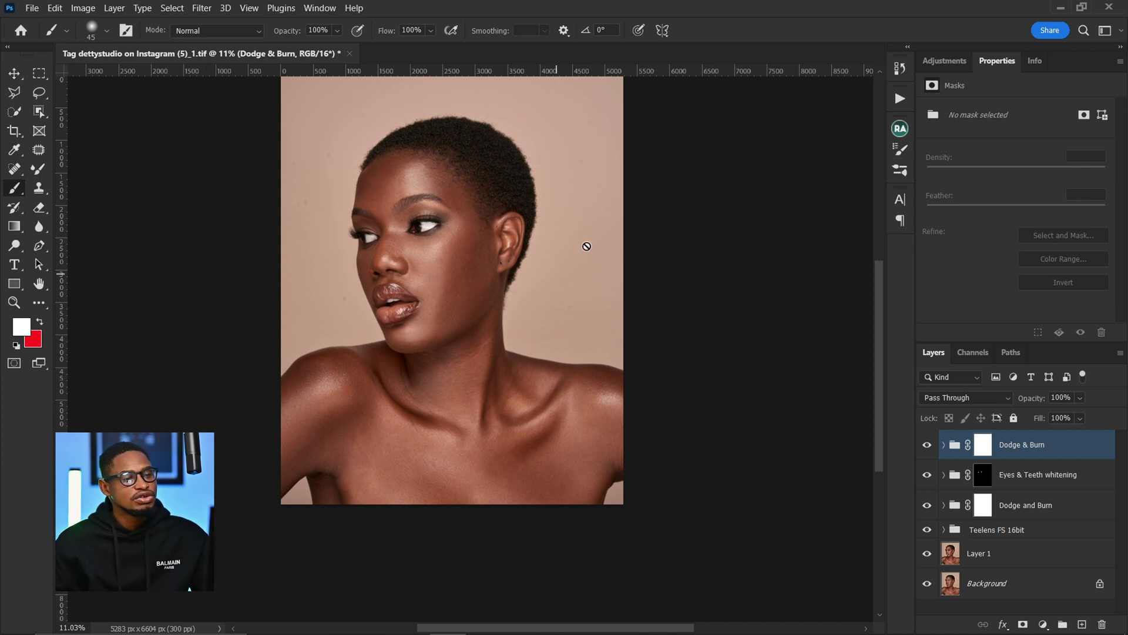
left_click(940, 61)
left_click(1008, 136)
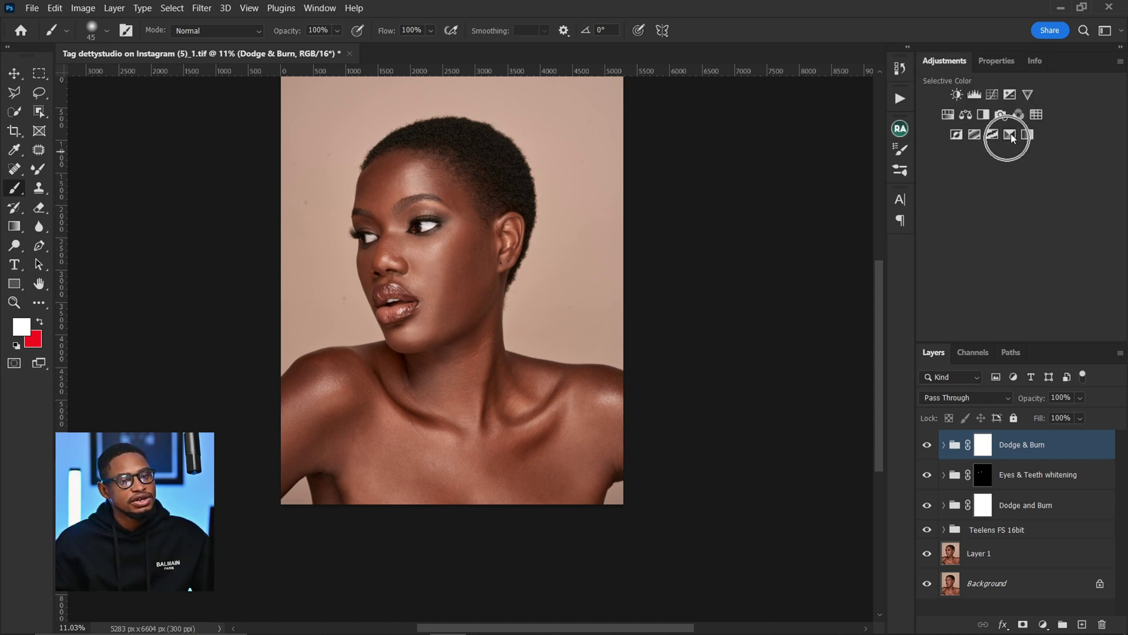
scroll(436, 192, "up", 3)
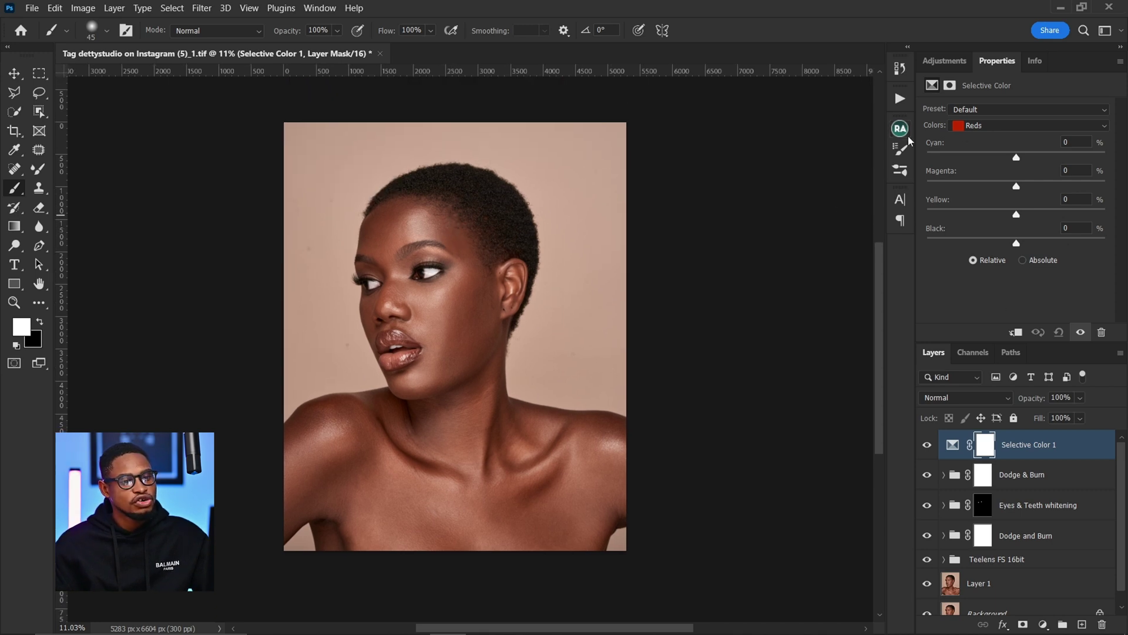
left_click(986, 125)
left_click(979, 128)
left_click_drag(1016, 158, 1029, 158)
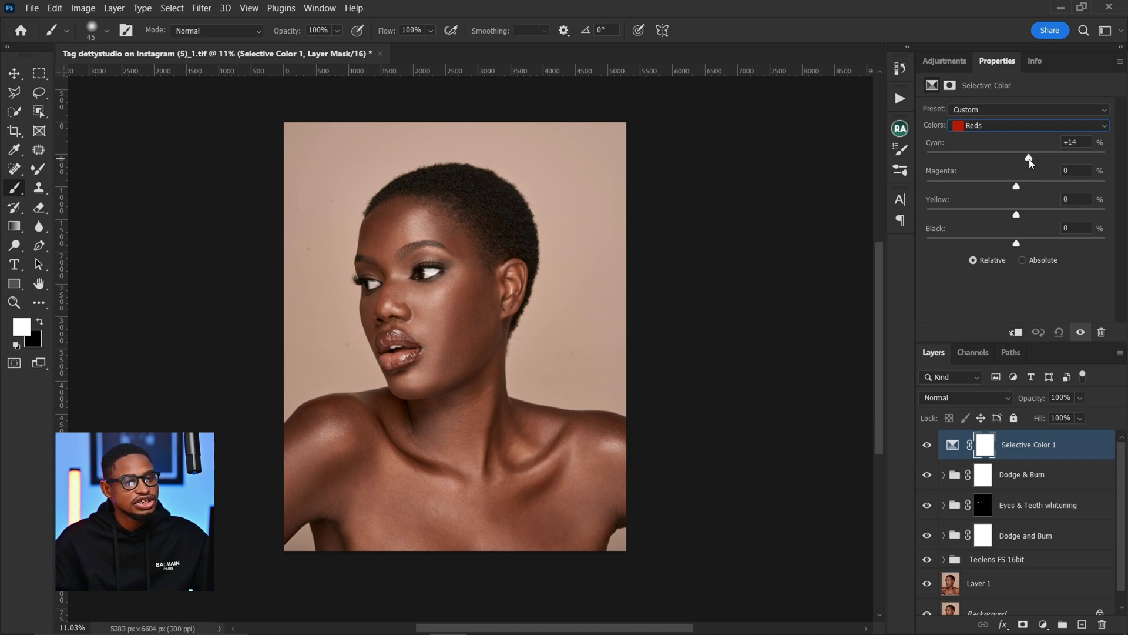
left_click_drag(1016, 215, 1025, 246)
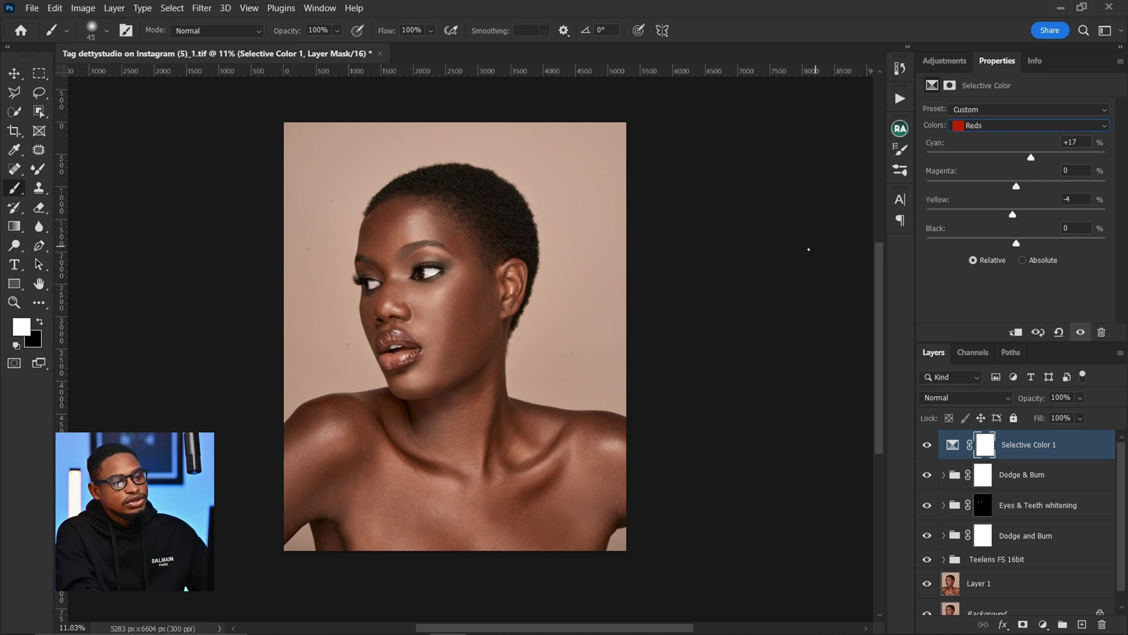
- Set the Selective Color layer's Yellows to Cyan +2% and Yellow -12%
left_click(999, 125)
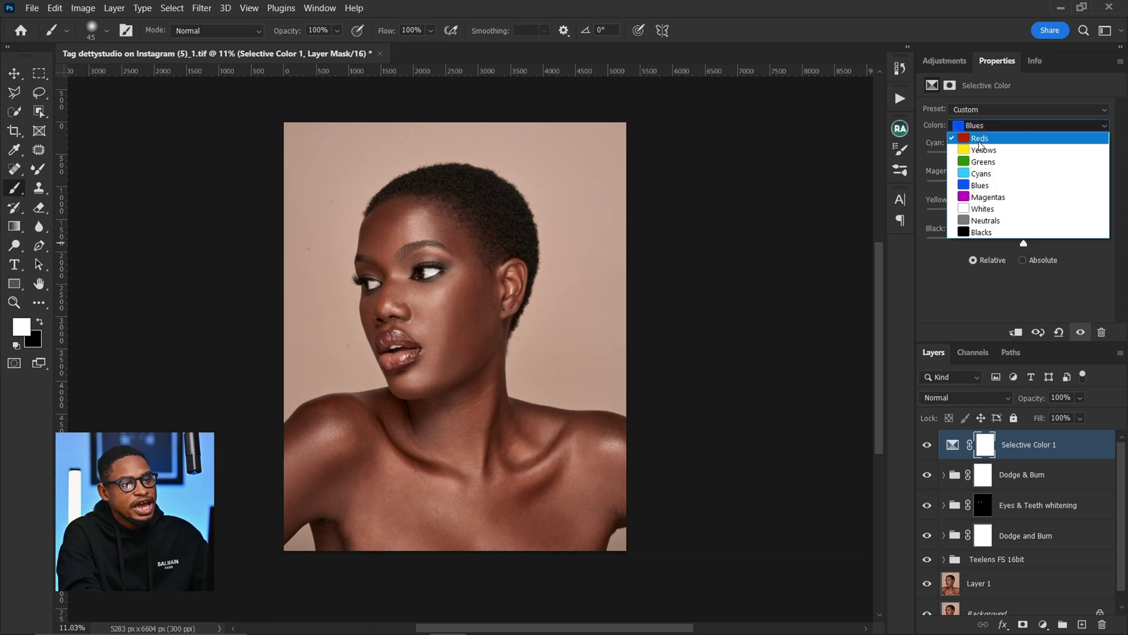
left_click(980, 150)
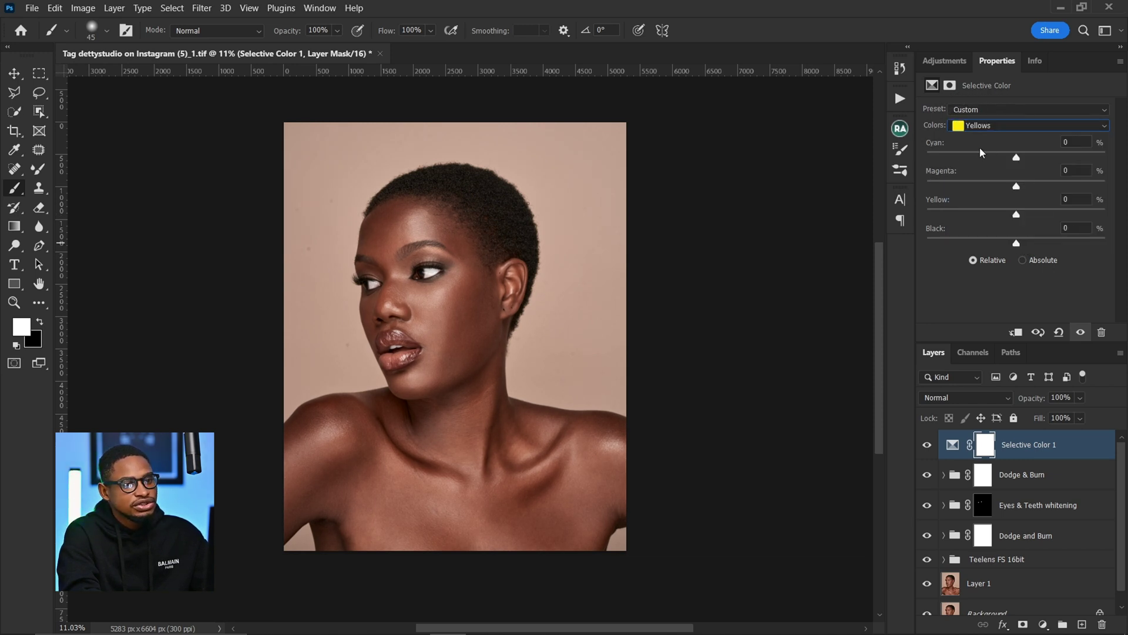
mouse_move(1016, 160)
left_mouse_down()
mouse_move(1041, 162)
mouse_move(1001, 168)
mouse_move(1018, 167)
left_mouse_up()
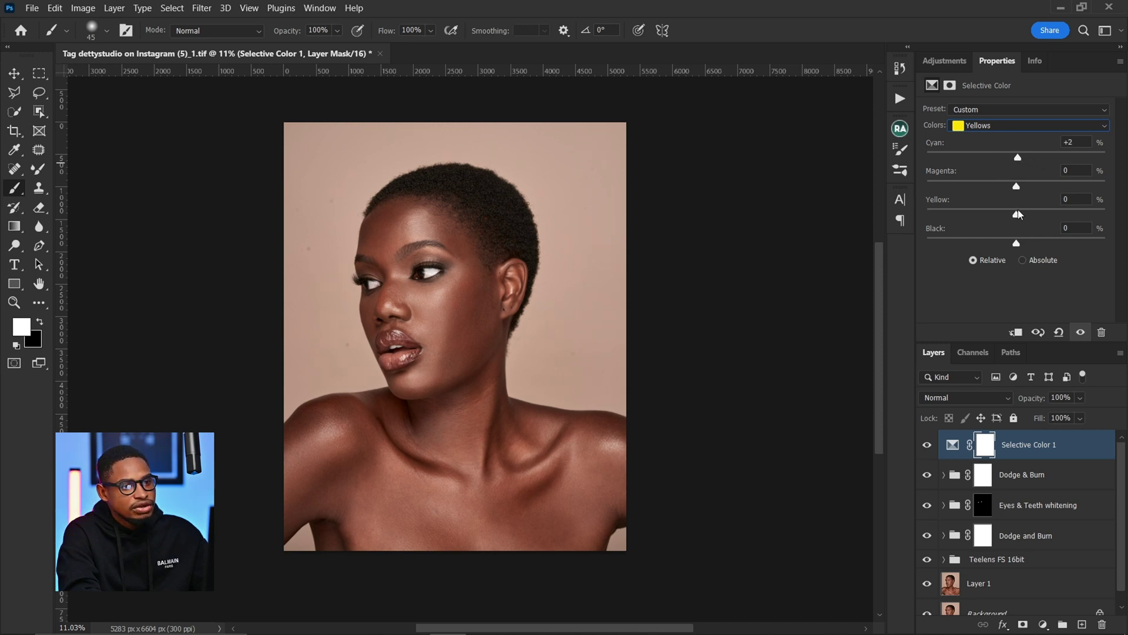
left_click_drag(1016, 215, 1006, 219)
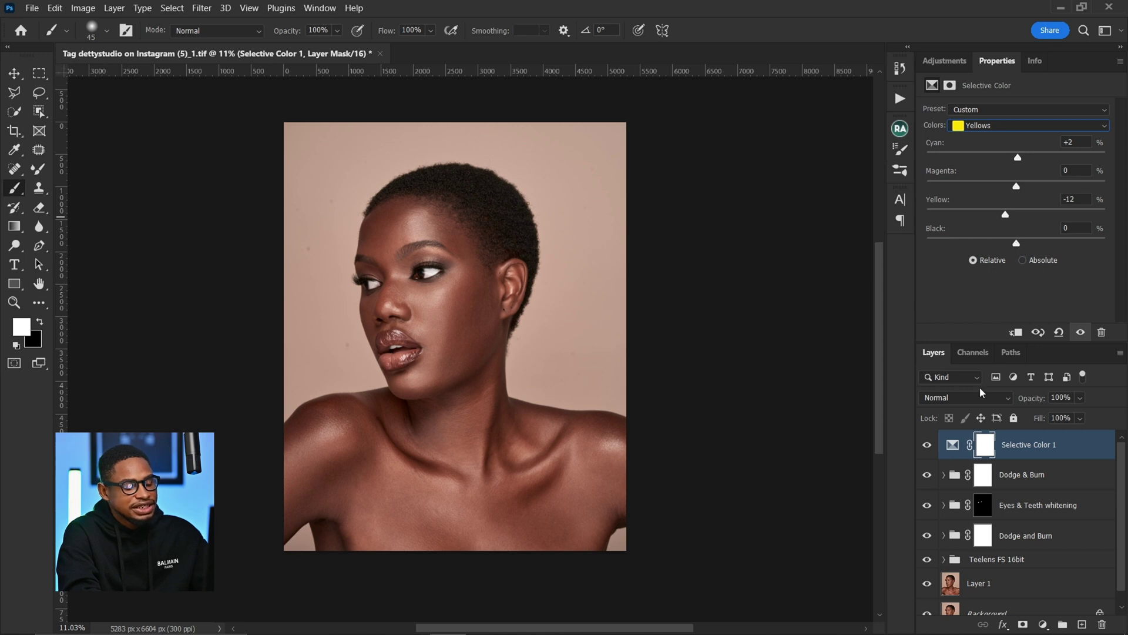
- Add a Hue/Saturation adjustment layer, sample the cheek skin to target the Reds, and set their saturation to -16
left_click(943, 62)
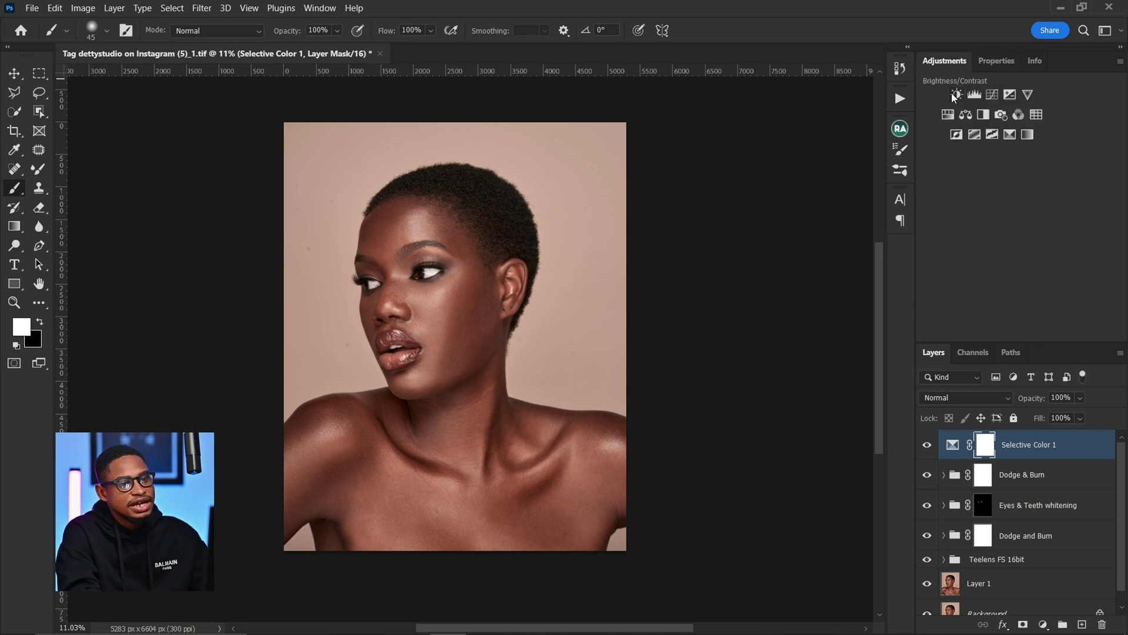
left_click(949, 115)
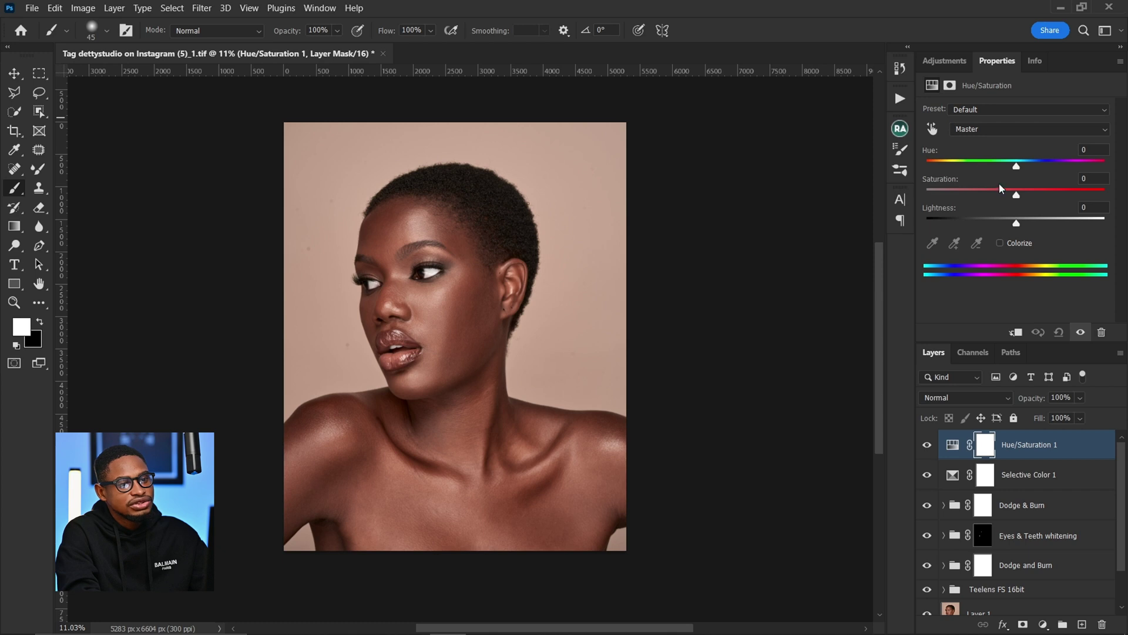
left_click(932, 128)
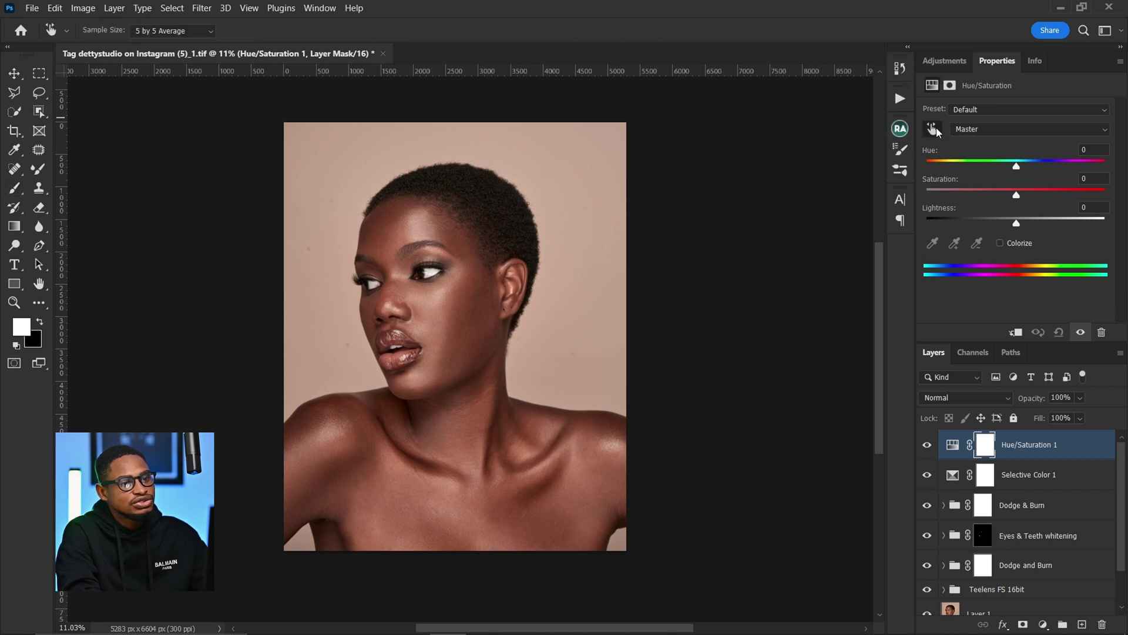
left_click(461, 326)
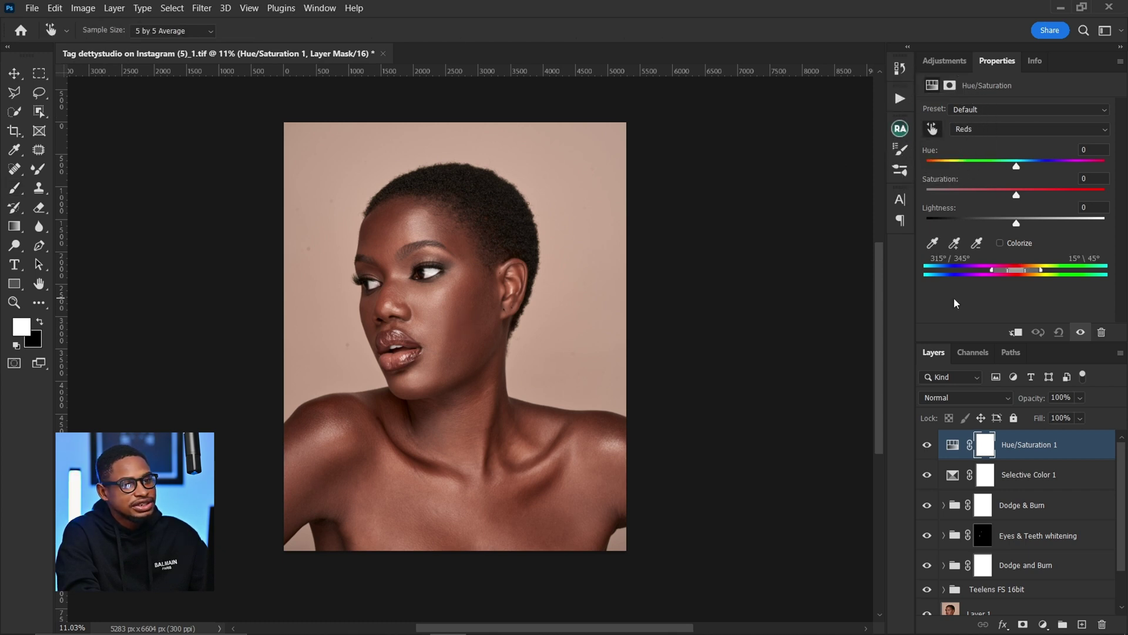
left_click_drag(1015, 195, 1003, 199)
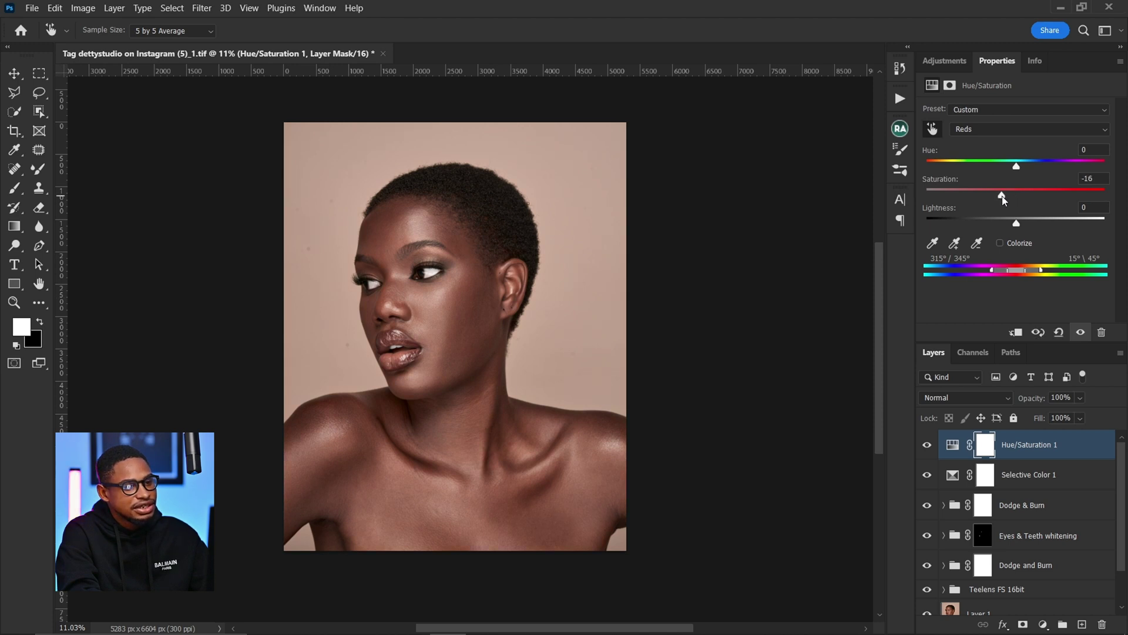
- Set the Yellows' saturation to -13 in the Hue/Saturation layer
left_click(974, 132)
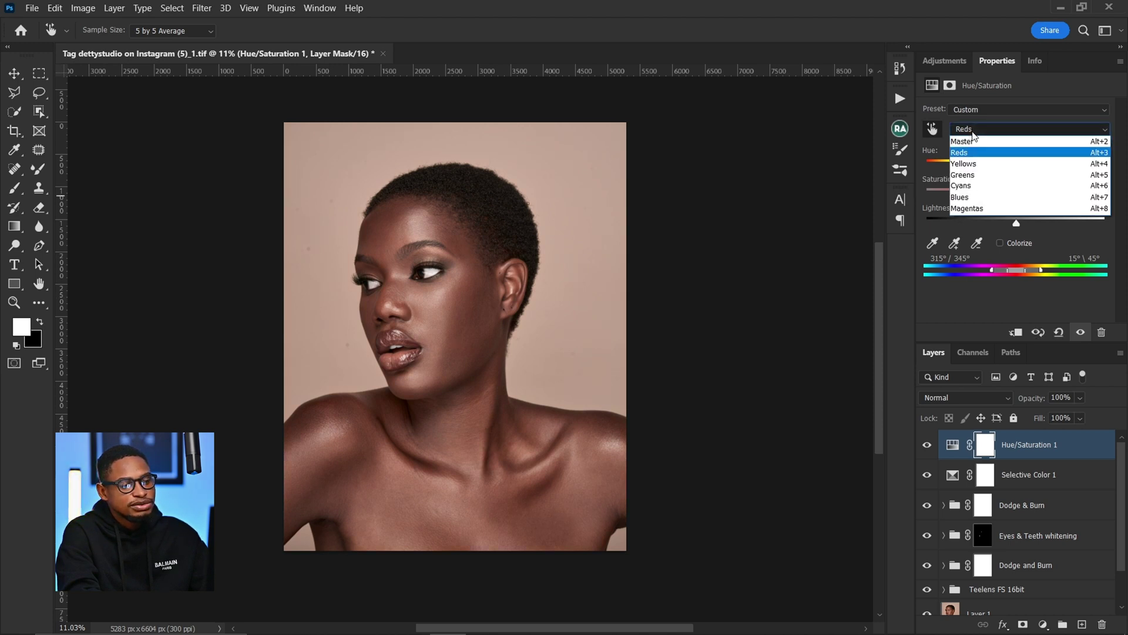
left_click(976, 165)
left_click_drag(1016, 196, 1006, 197)
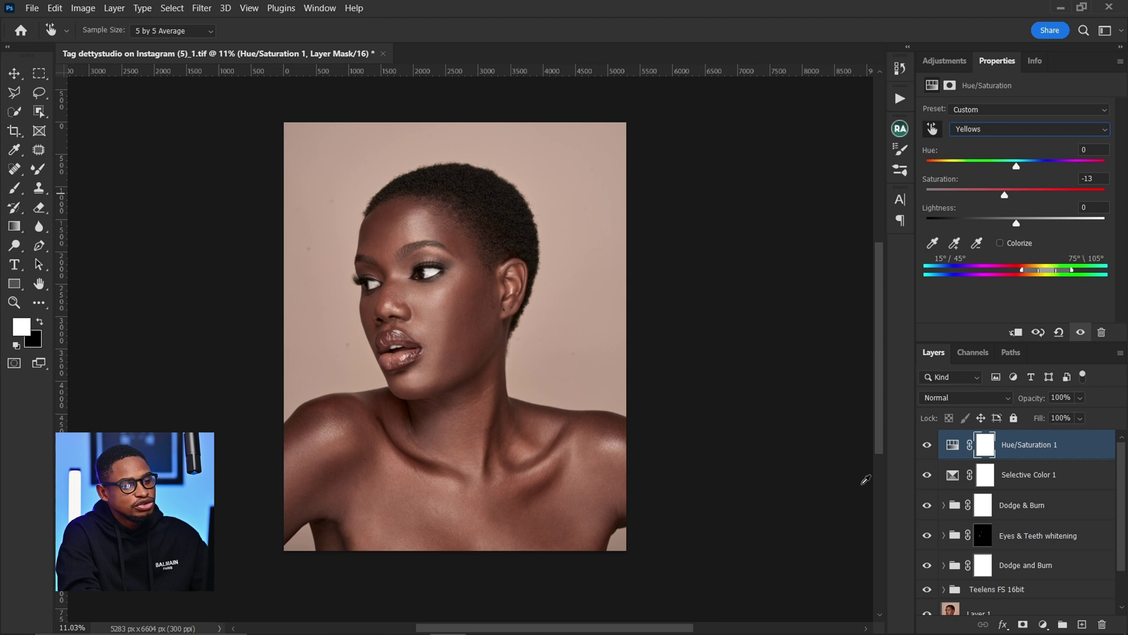
- Add a Levels adjustment layer with the black input level at 5 and the white input level at 245
left_click(953, 63)
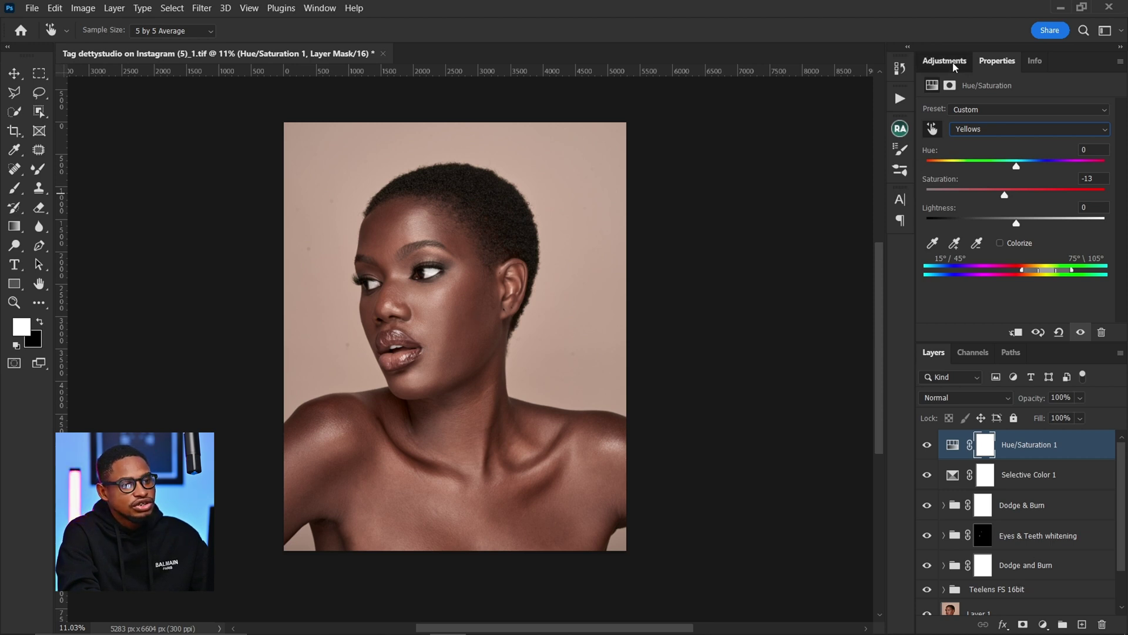
left_click(976, 96)
key("ctrl+l")
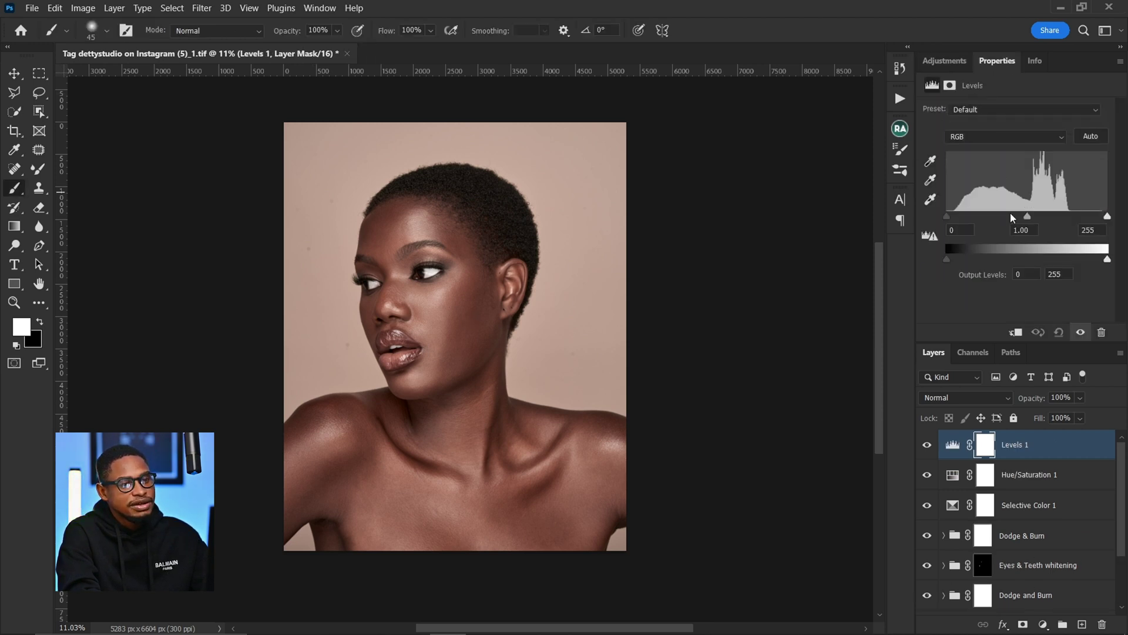
left_click_drag(947, 217, 951, 216)
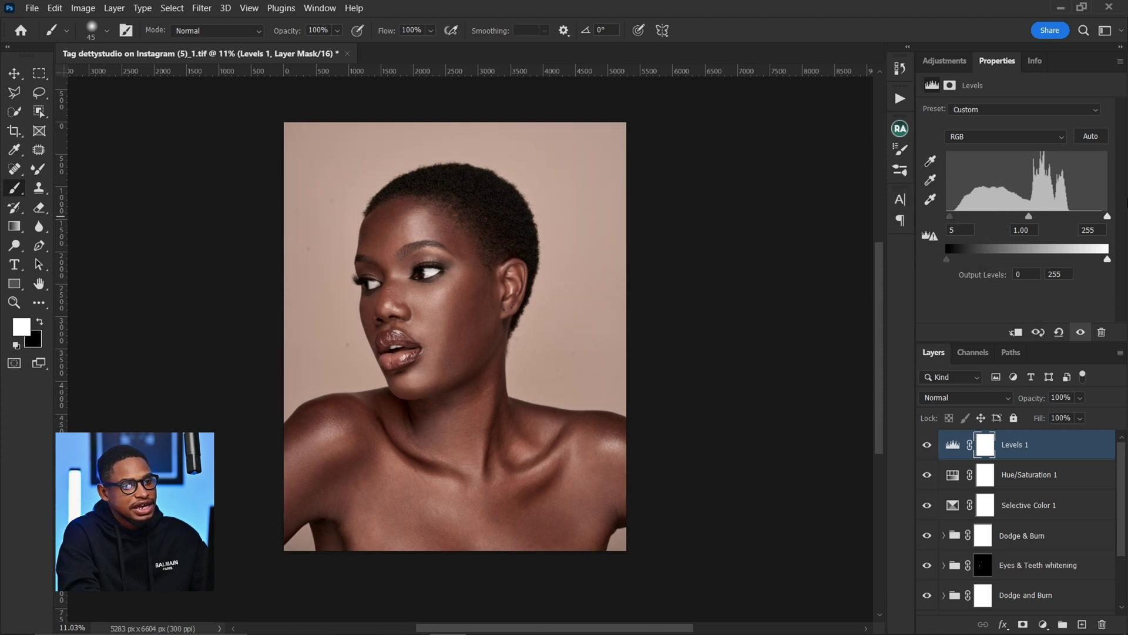
left_click_drag(1109, 217, 1101, 218)
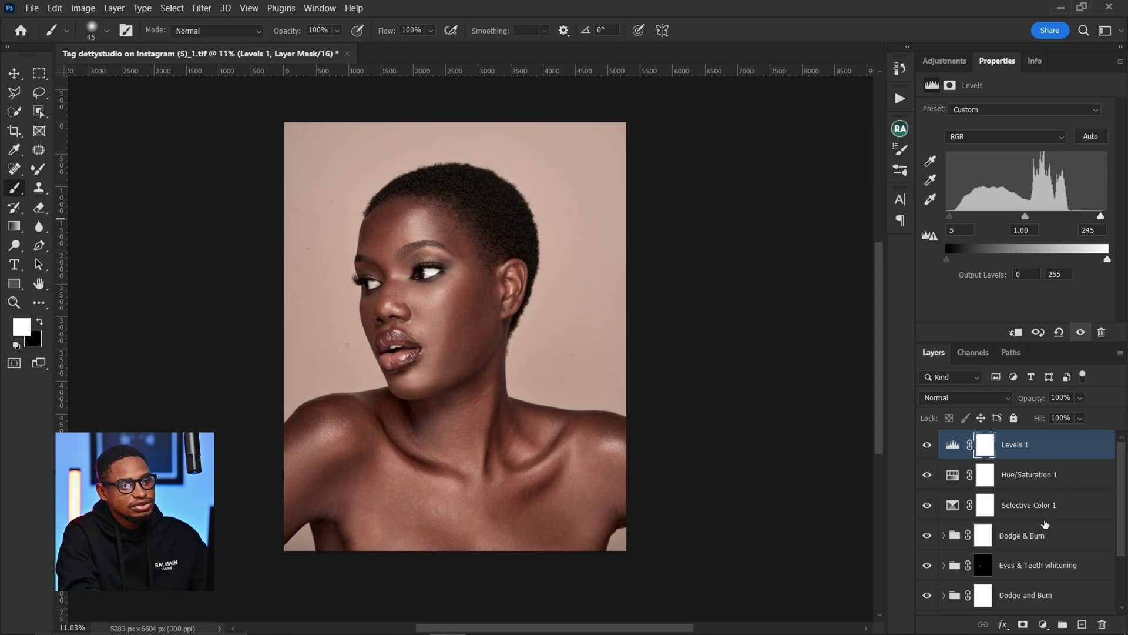
- Group all layers above the Background, from Levels 1 down to Layer 1
scroll(1046, 593, "down", 3)
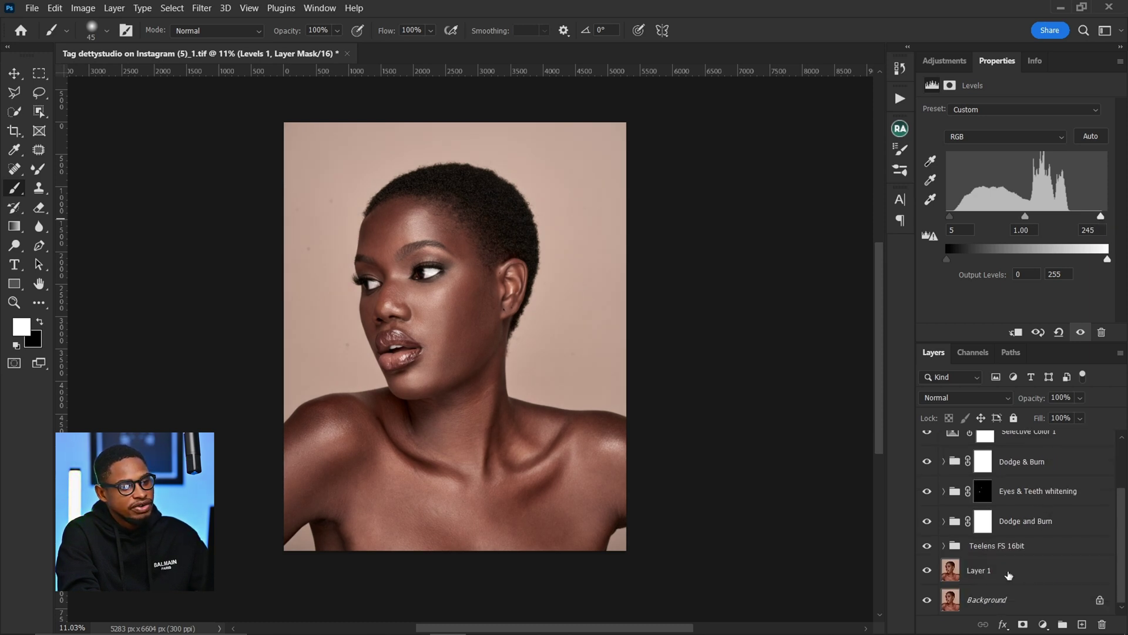
left_click(1009, 574, "shift")
key("ctrl+g")
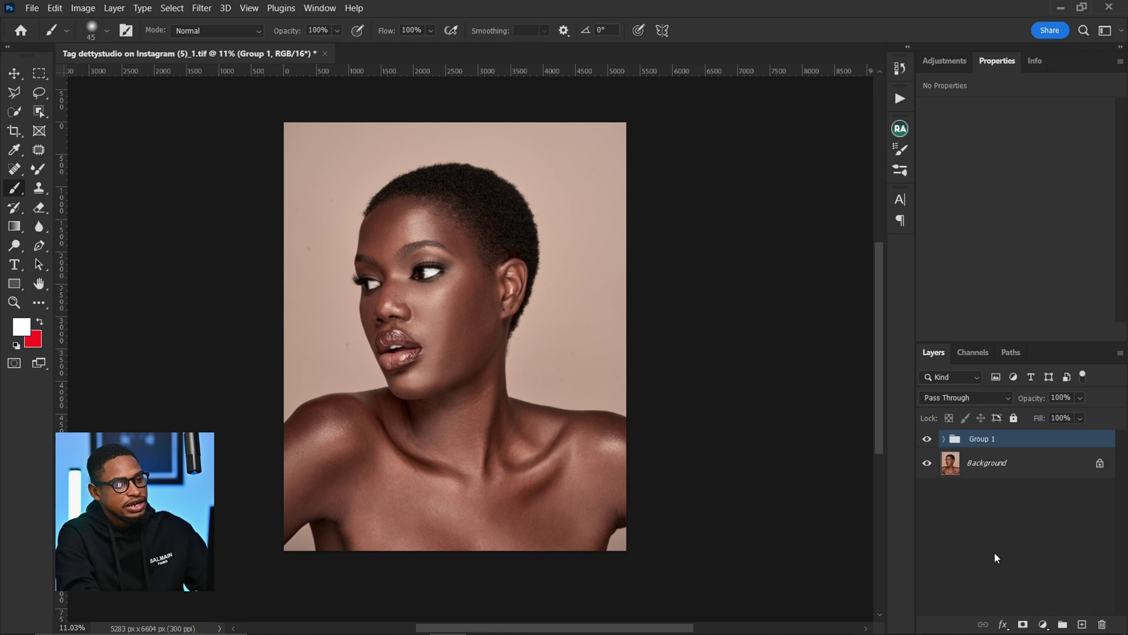
- Toggle the visibility of the group holding all edits to compare the retouched portrait with the original
left_click(928, 440)
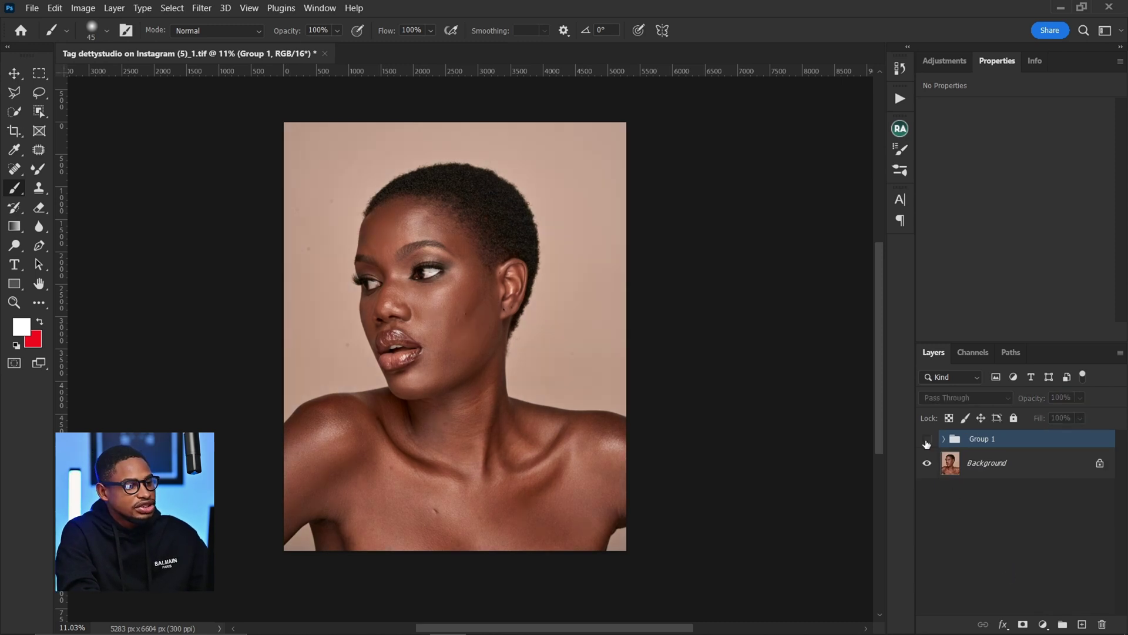
left_click(927, 442)
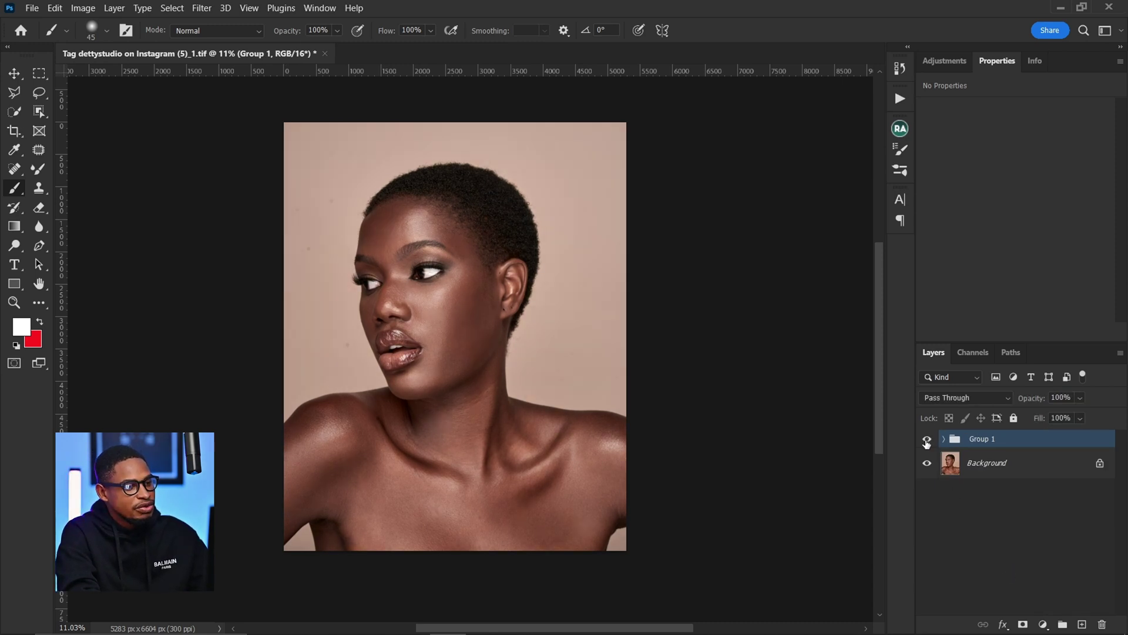
left_click(926, 440)
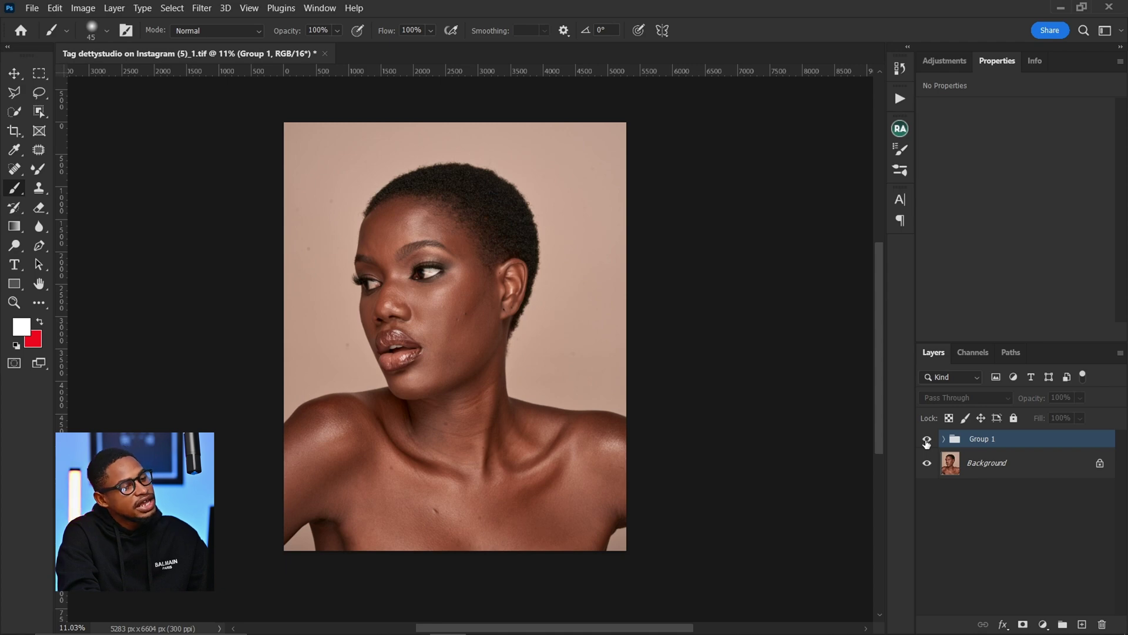